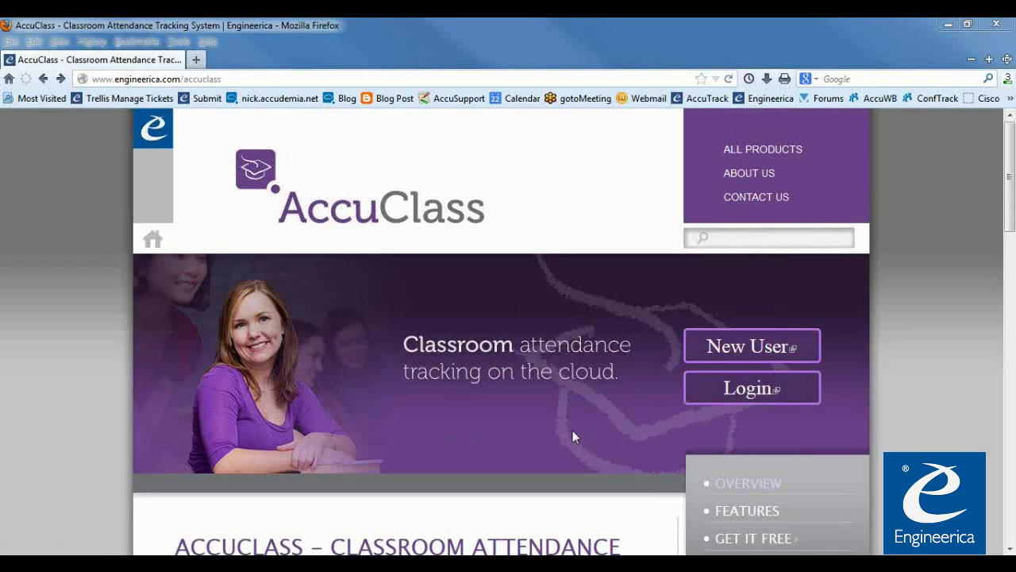
# Start a new AccuClass account and enter the names, job title and institution
pyautogui.click(864, 420)
pyautogui.scroll(-2, 894, 406)
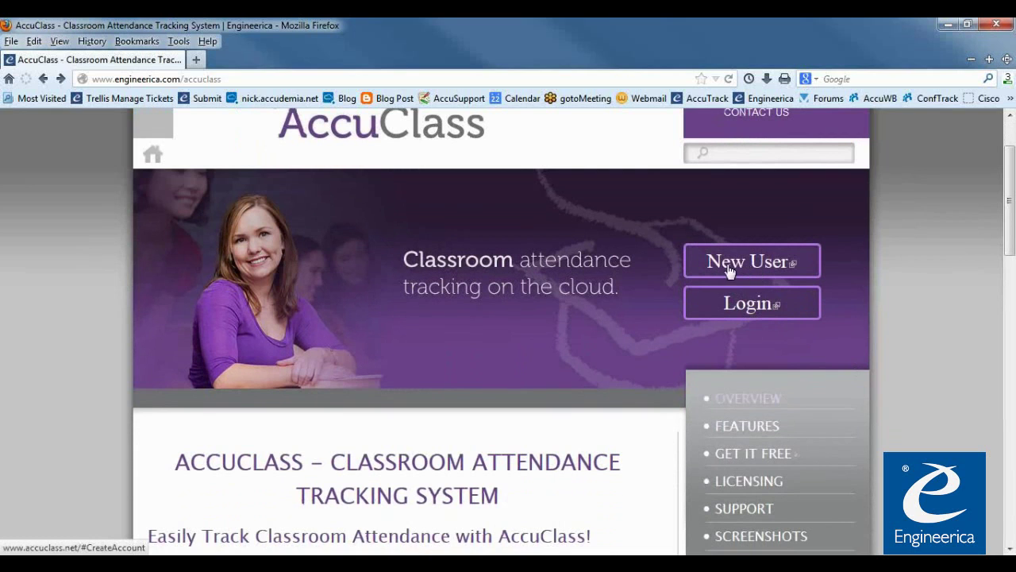
pyautogui.scroll(2, 763, 270)
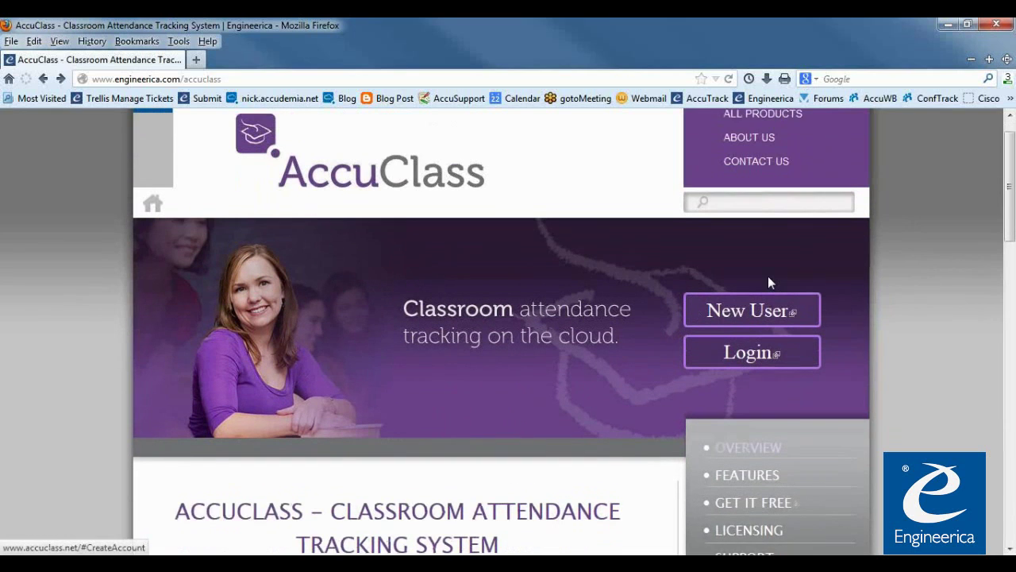
pyautogui.click(738, 353)
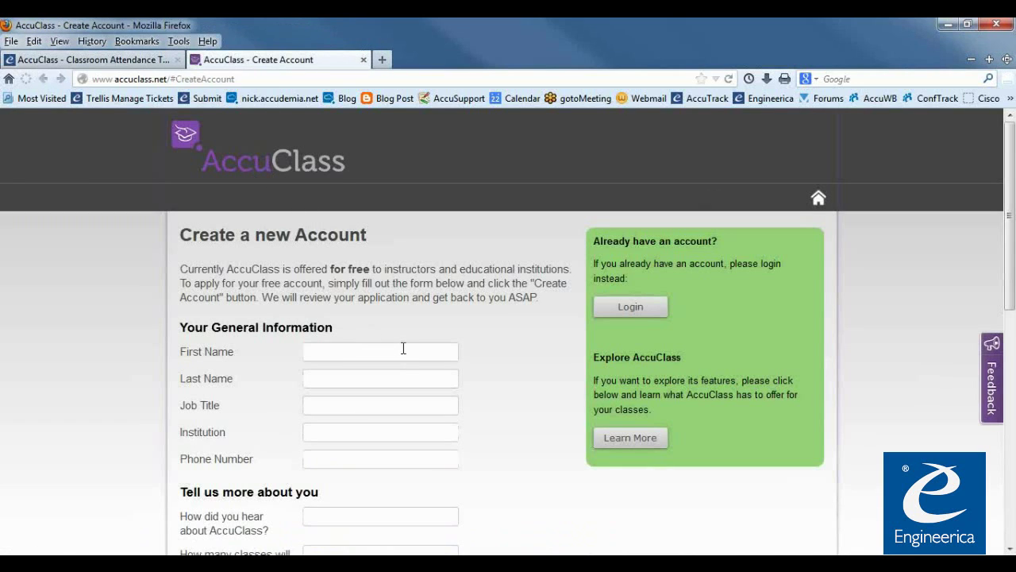
pyautogui.scroll(-4, 367, 286)
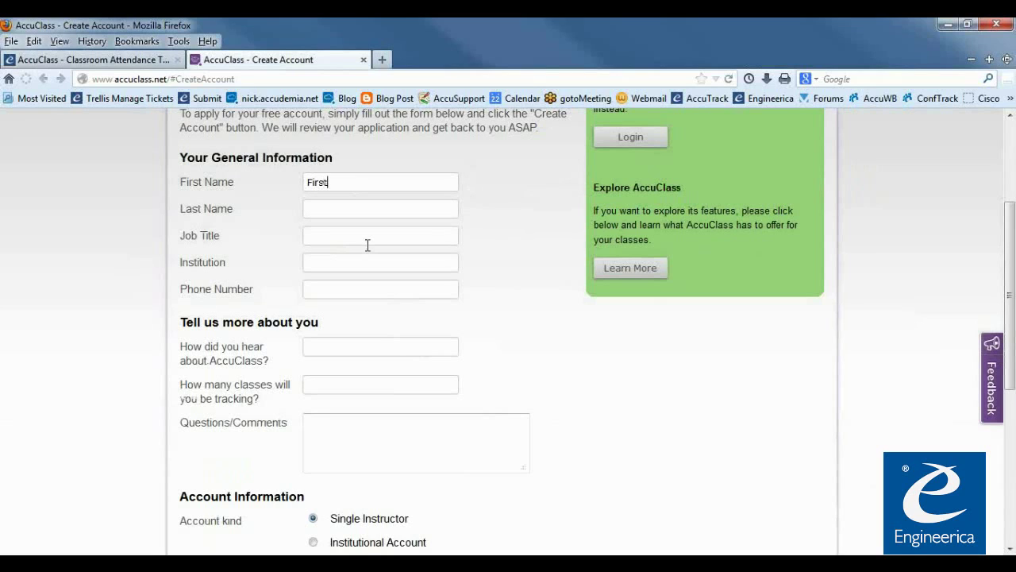
pyautogui.write('Last')
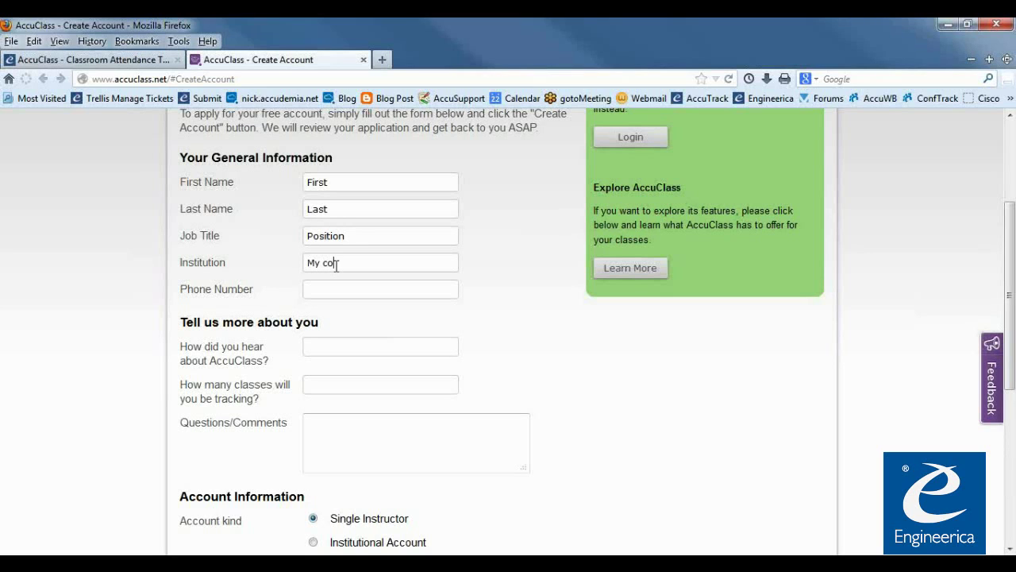
pyautogui.write('ge')
# Capitalize the institution as 'My College' and enter the phone number
pyautogui.click(327, 266)
pyautogui.press('BackSpace')
pyautogui.write('C')
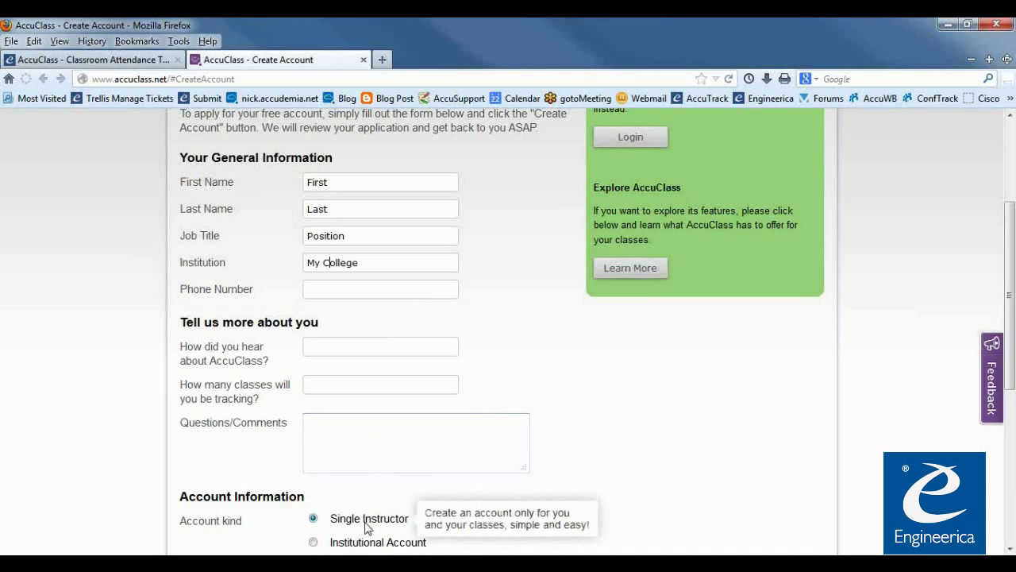
pyautogui.click(345, 347)
pyautogui.click(339, 387)
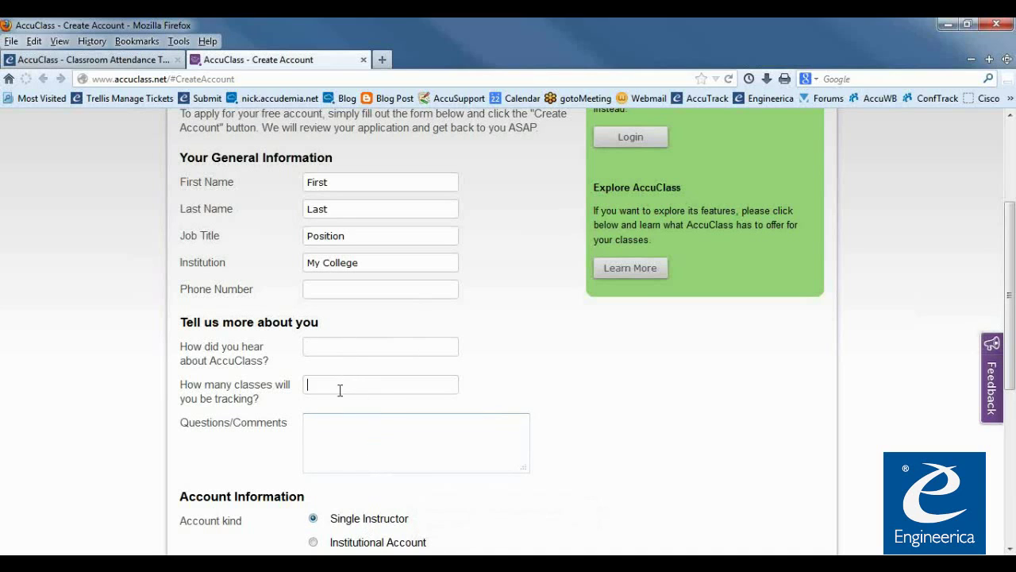
pyautogui.click(325, 293)
pyautogui.write('407-555-5555')
# Move to the Questions/Comments box and review the rest of the form
pyautogui.click(355, 470)
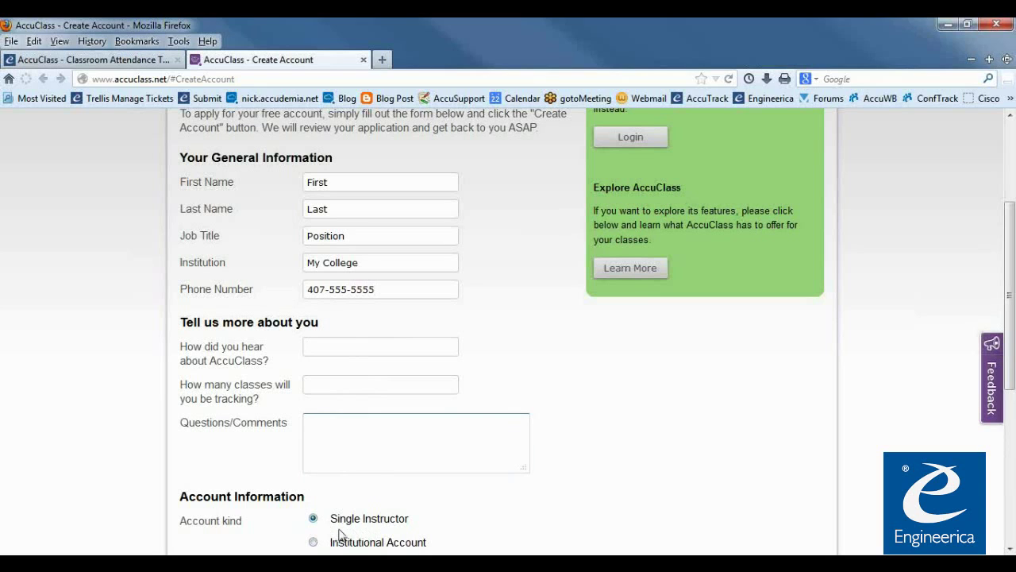
pyautogui.moveTo(362, 524)
pyautogui.scroll(-2, 354, 499)
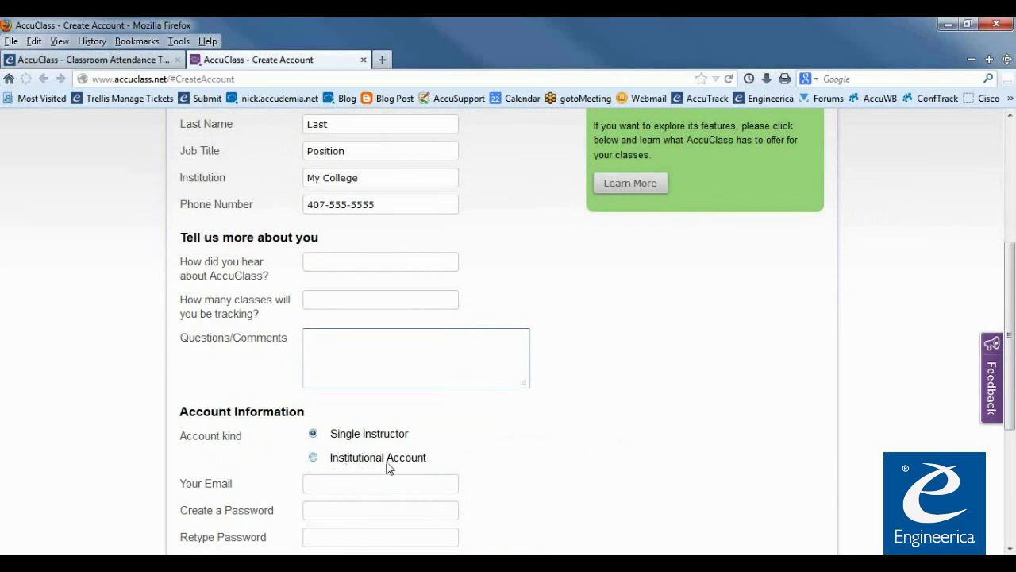
pyautogui.scroll(6, 556, 412)
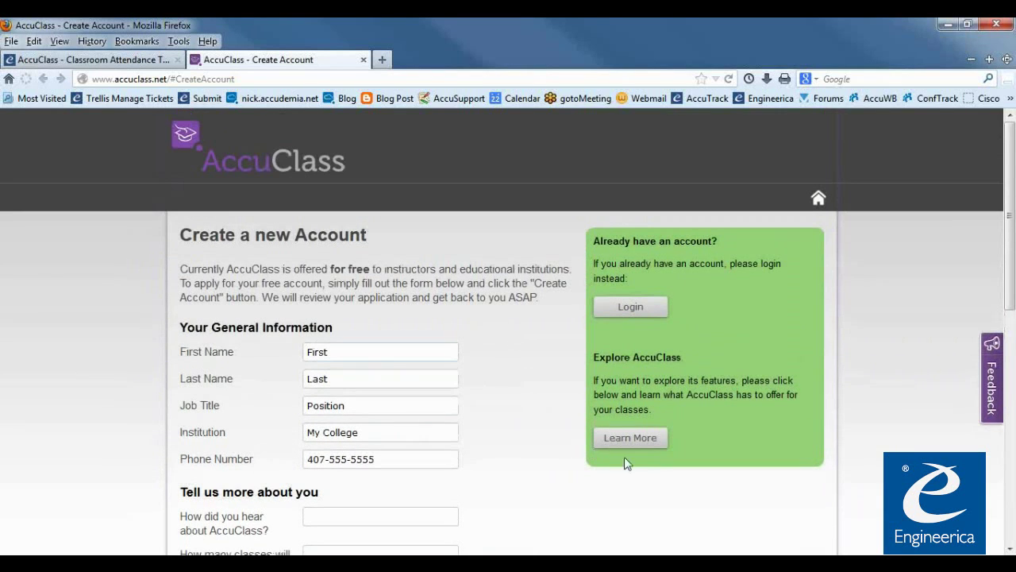
pyautogui.click(631, 442)
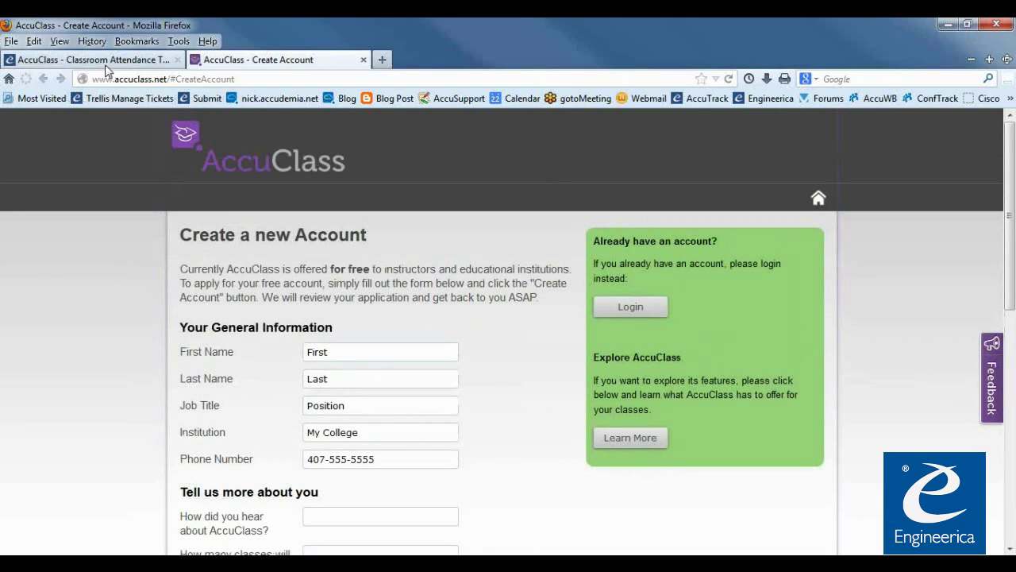
pyautogui.scroll(-5, 615, 428)
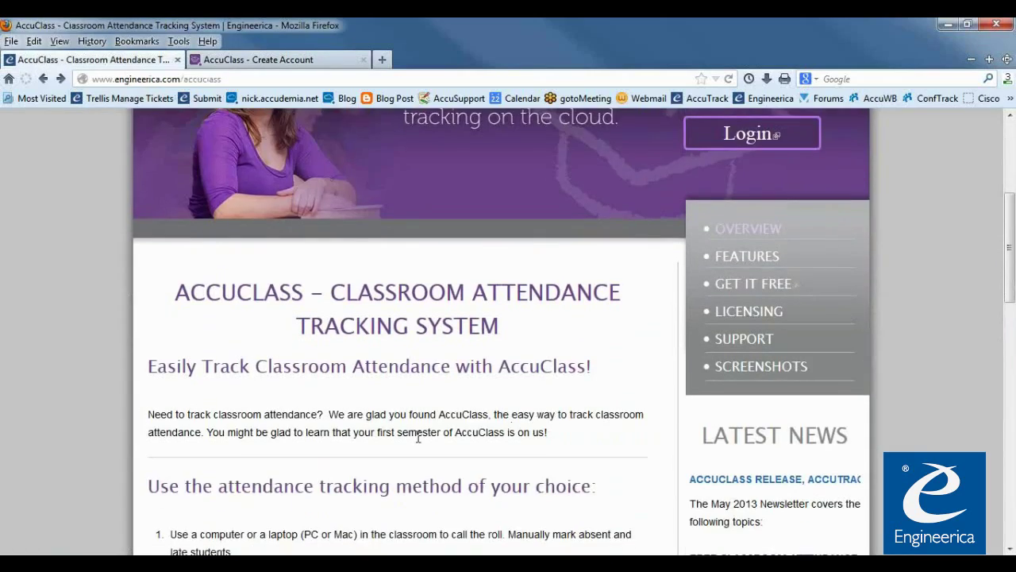
pyautogui.scroll(-6, 362, 426)
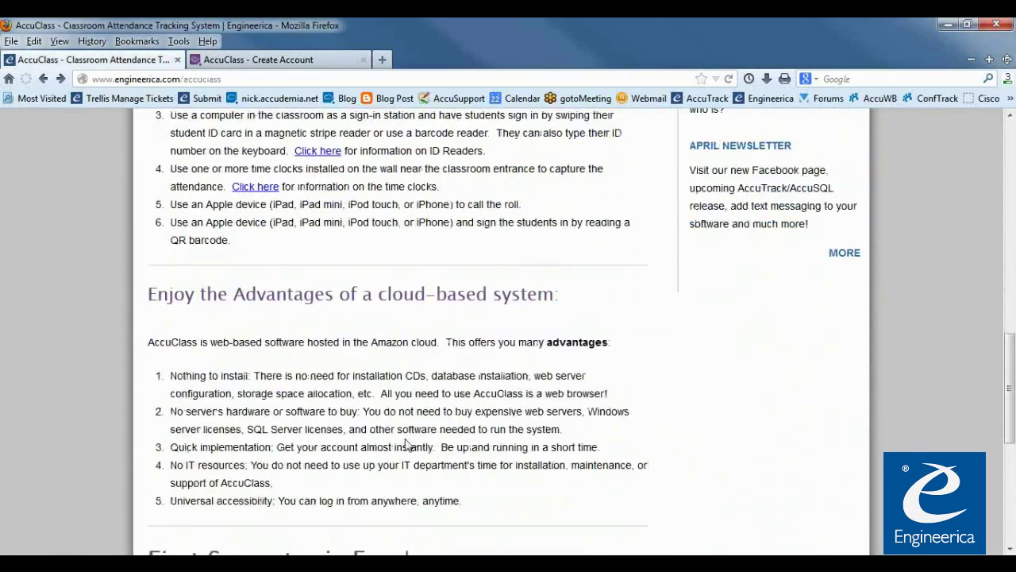
pyautogui.scroll(-3, 404, 445)
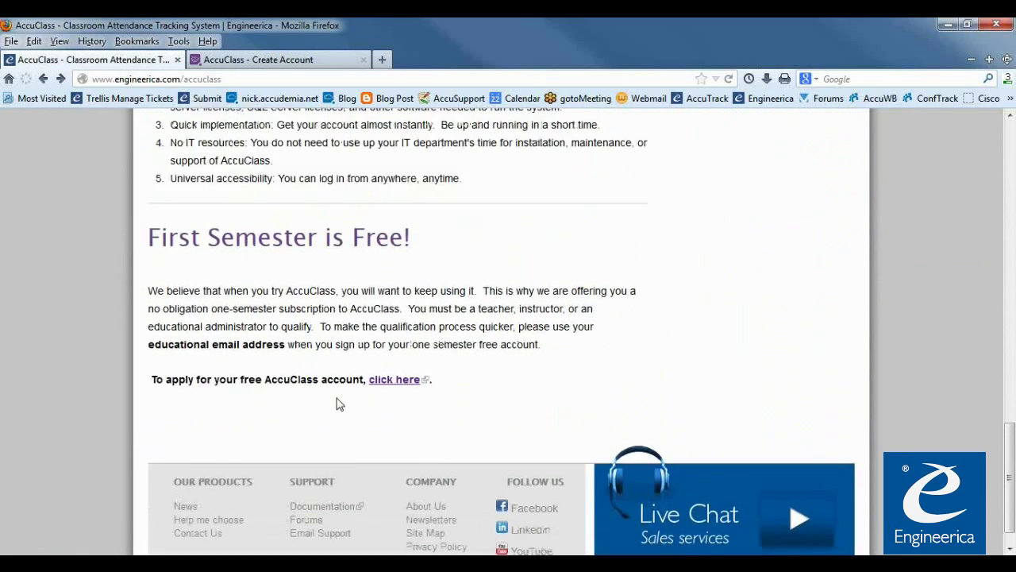
pyautogui.scroll(6, 473, 469)
pyautogui.scroll(5, 473, 468)
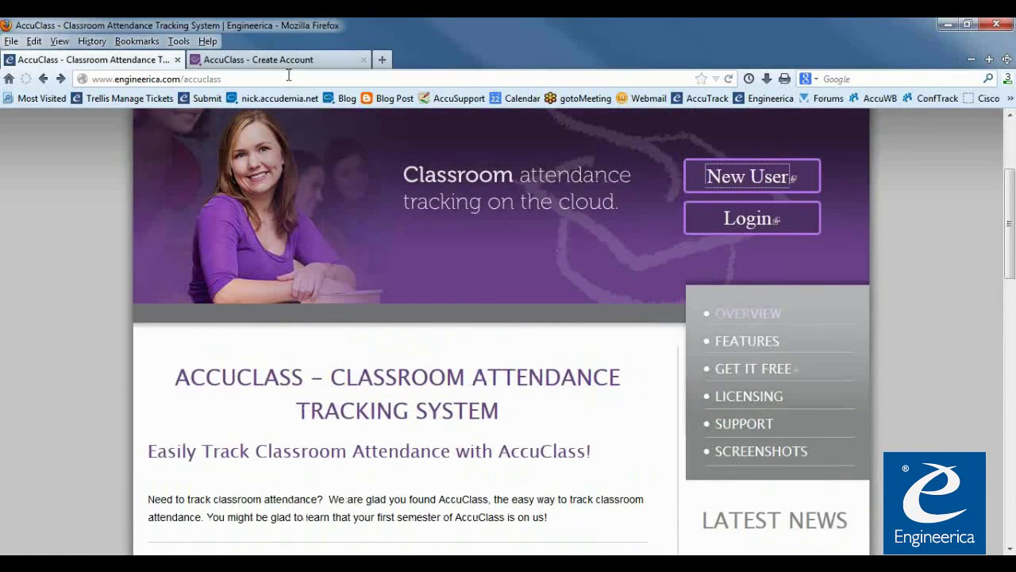
pyautogui.click(270, 59)
# Leave the Questions/Comments box empty and scroll down to the account fields
pyautogui.scroll(-3, 439, 495)
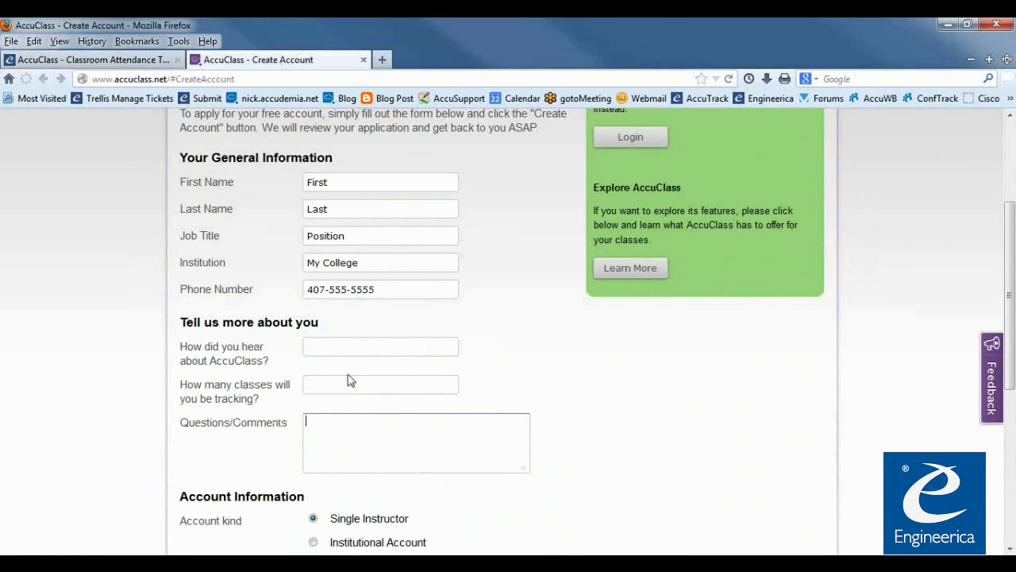
pyautogui.click(277, 456)
pyautogui.scroll(-3, 309, 503)
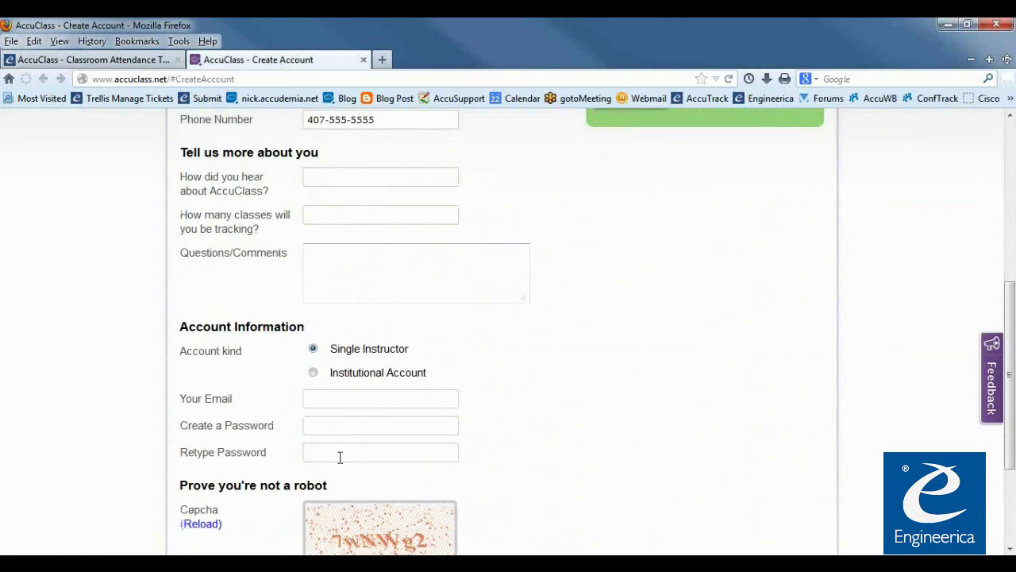
pyautogui.scroll(3, 339, 458)
pyautogui.click(327, 352)
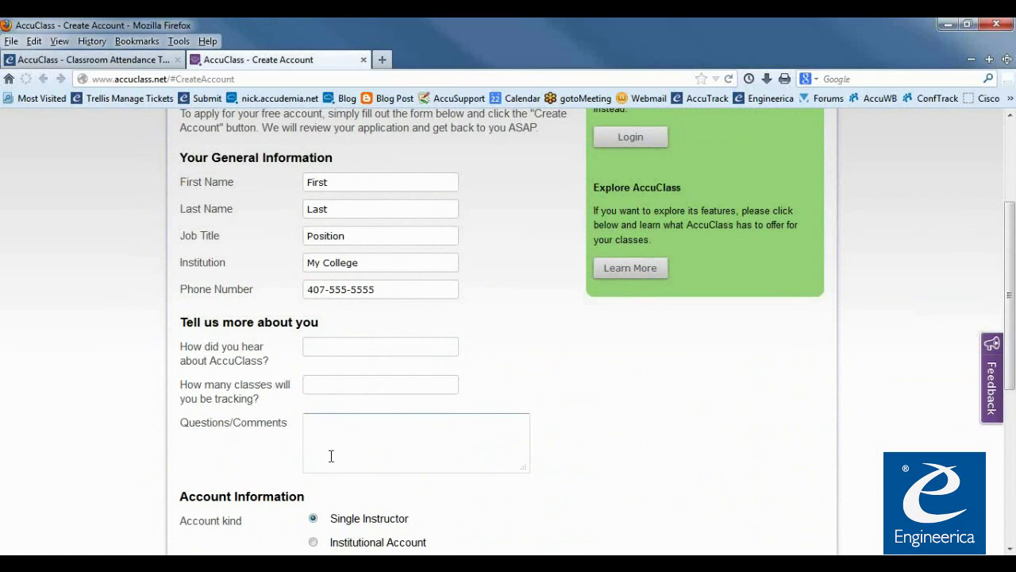
pyautogui.scroll(-2, 332, 457)
pyautogui.scroll(-3, 347, 473)
# Enter the account e-mail address and the password twice, then begin the captcha code
pyautogui.click(342, 312)
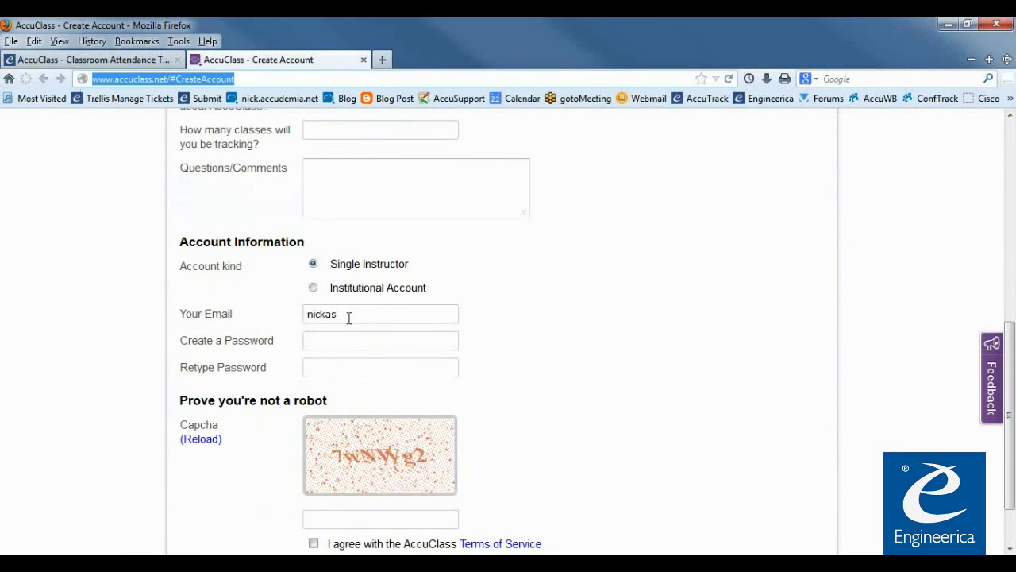
pyautogui.press('Tab')
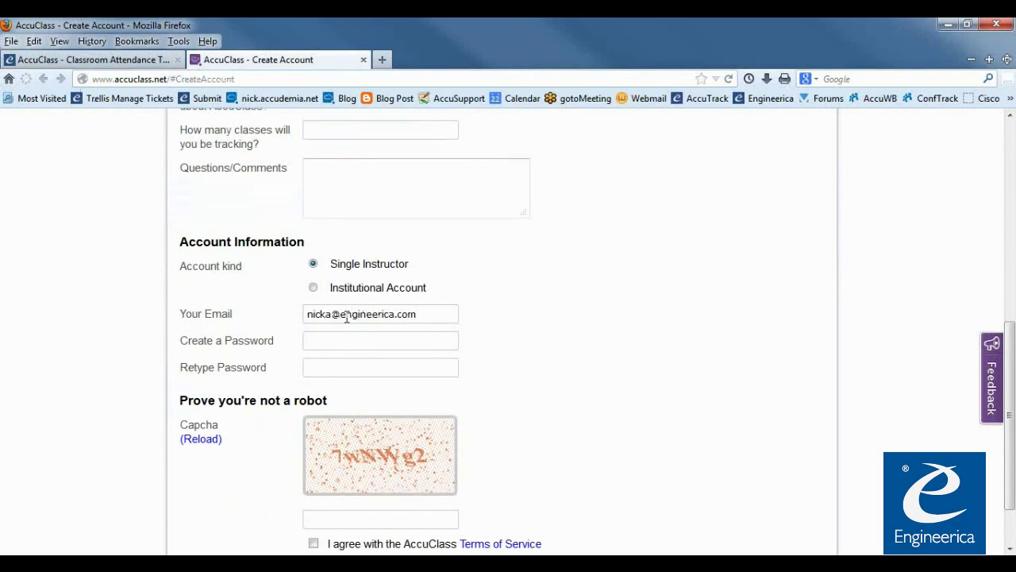
pyautogui.press('Tab')
pyautogui.write('******')
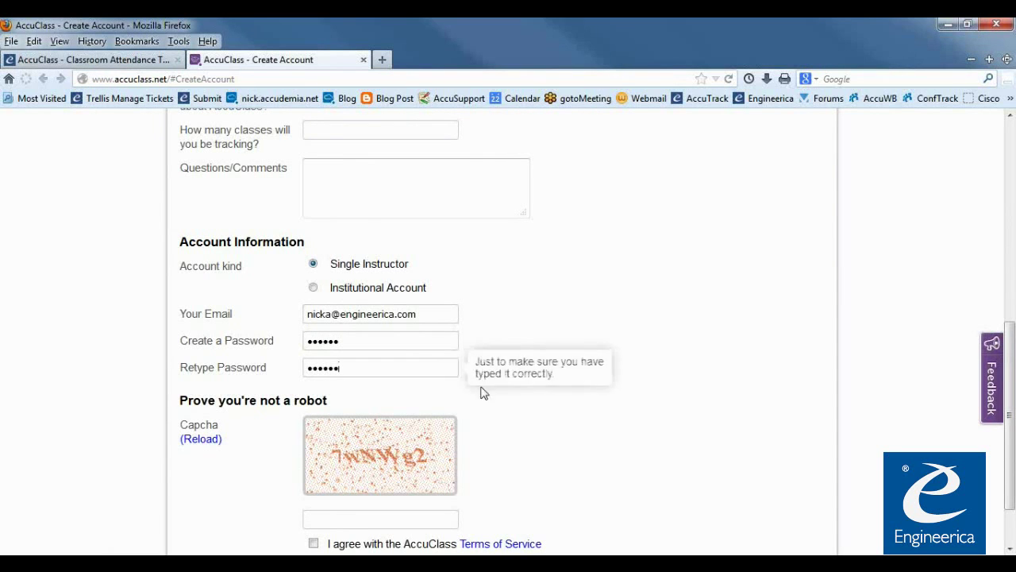
pyautogui.scroll(-2, 483, 392)
pyautogui.click(399, 452)
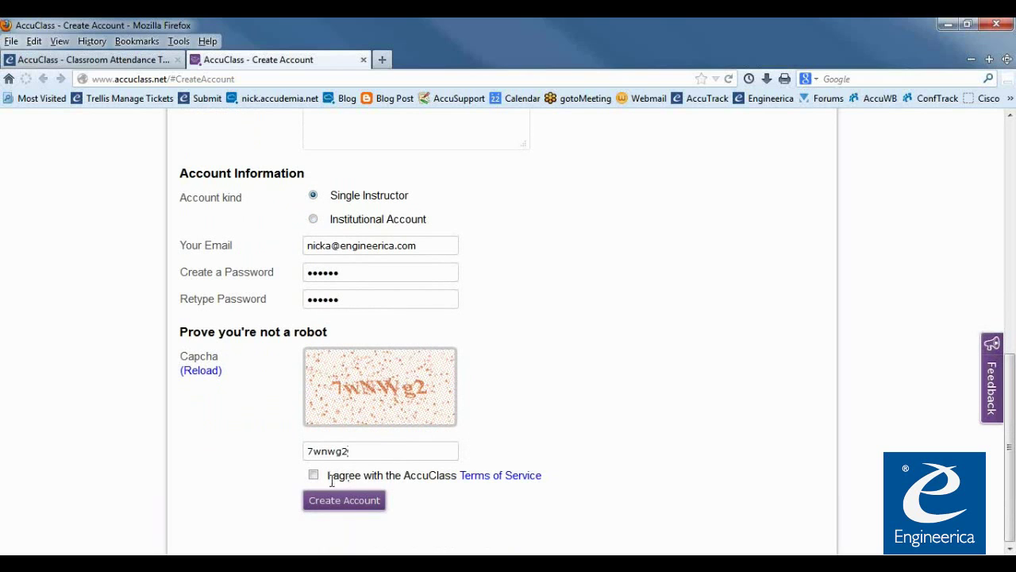
# Read the AccuClass Terms of Service and tick I agree
pyautogui.click(477, 484)
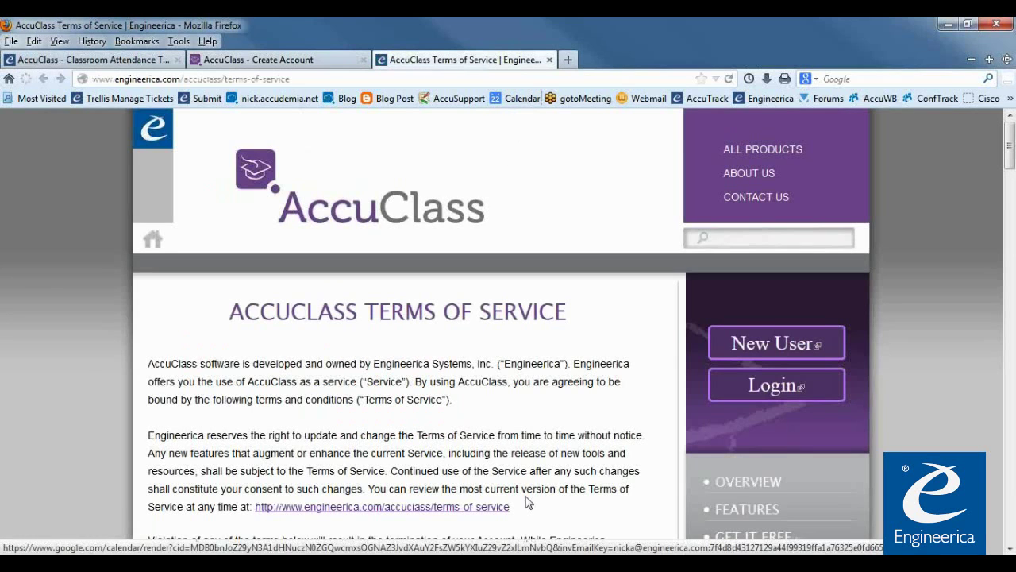
pyautogui.scroll(-5, 537, 153)
pyautogui.click(550, 60)
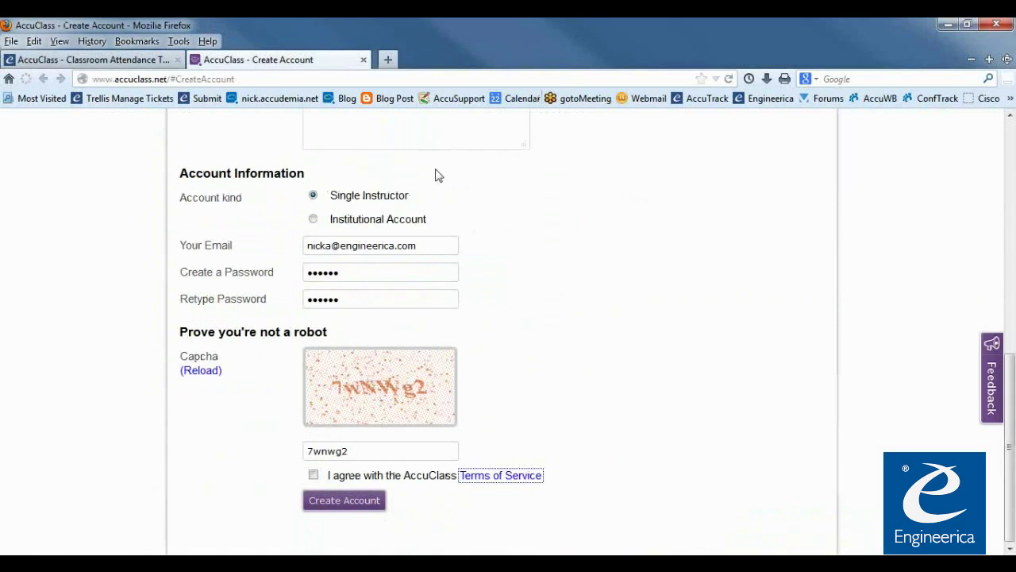
pyautogui.click(313, 475)
# Submit the account, which reports the e-mail is already registered
pyautogui.click(331, 505)
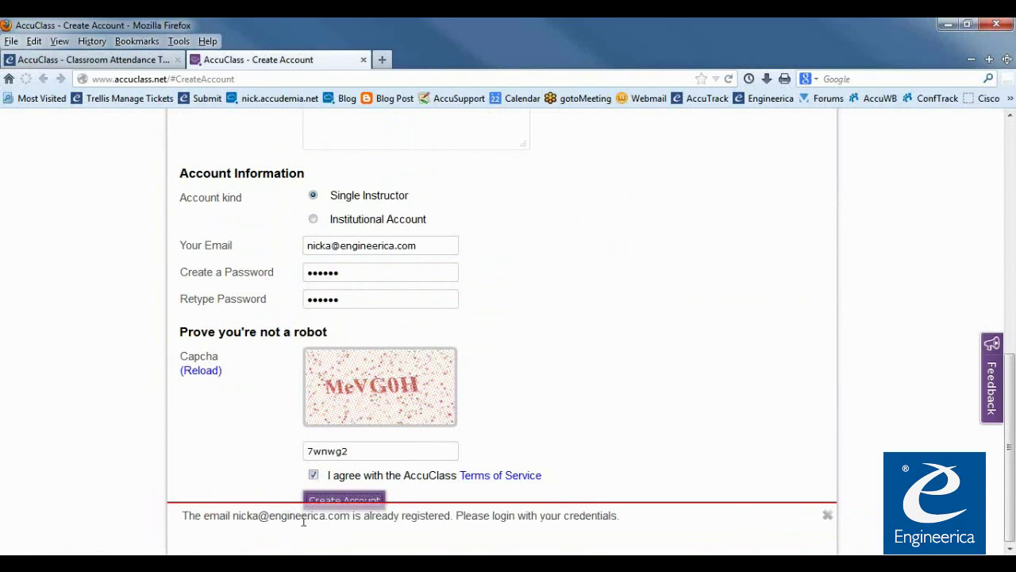
pyautogui.moveTo(192, 516); pyautogui.dragTo(617, 526)
pyautogui.click(645, 528)
pyautogui.scroll(3, 560, 479)
pyautogui.scroll(4, 556, 469)
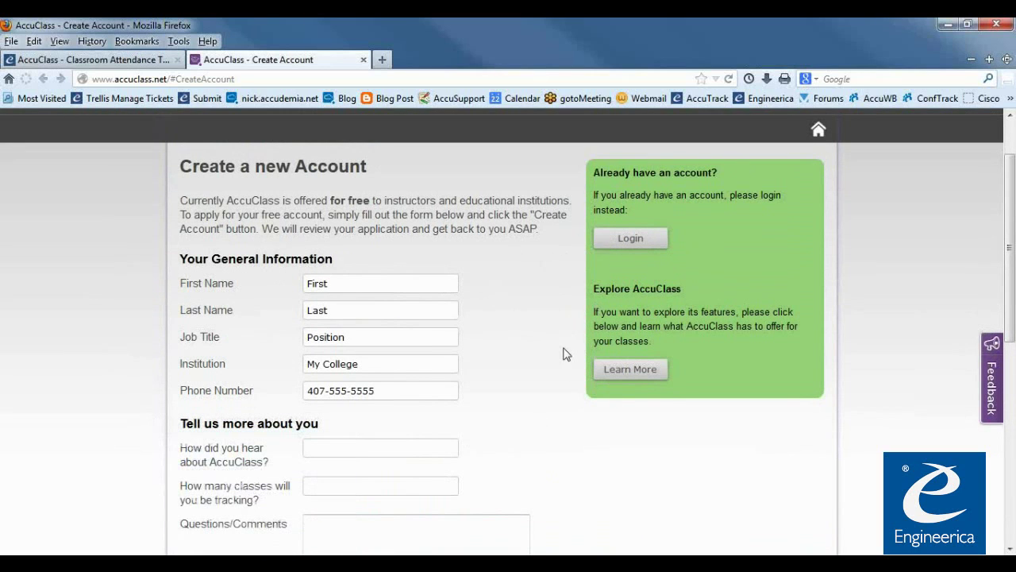
pyautogui.scroll(2, 565, 354)
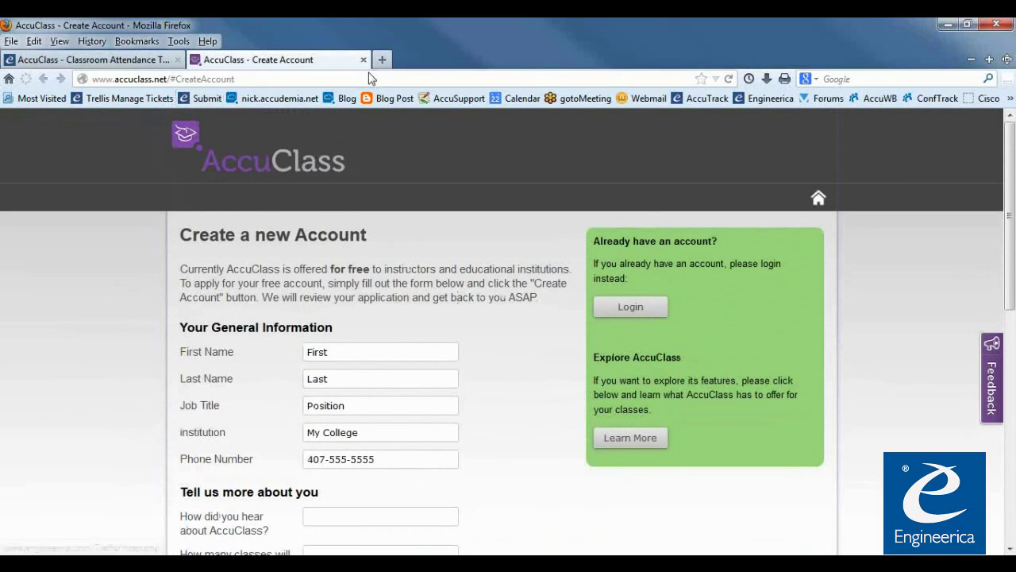
# Go to the AccuClass login page instead of signing up
pyautogui.click(630, 307)
pyautogui.click(119, 59)
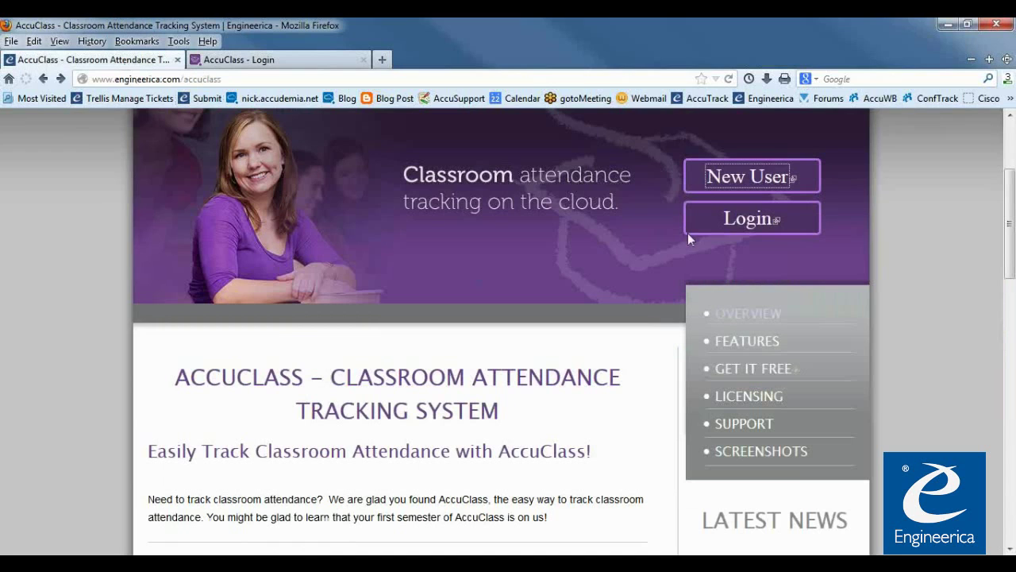
pyautogui.click(745, 222)
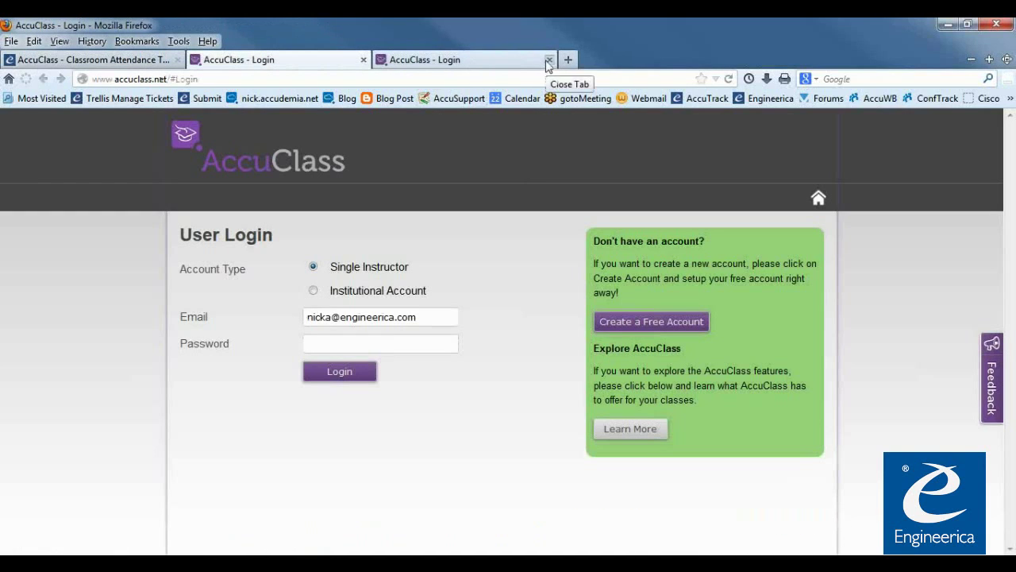
pyautogui.click(549, 60)
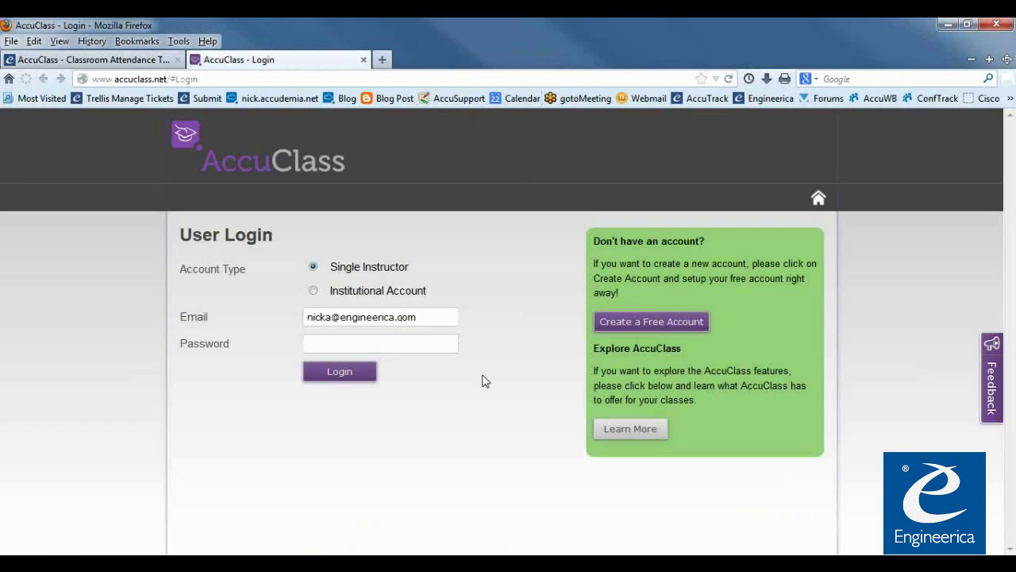
pyautogui.click(332, 342)
# Choose Institutional Account, clear the Domain field for mycollege, and bring Outlook onscreen
pyautogui.click(314, 293)
pyautogui.moveTo(420, 317); pyautogui.dragTo(245, 315)
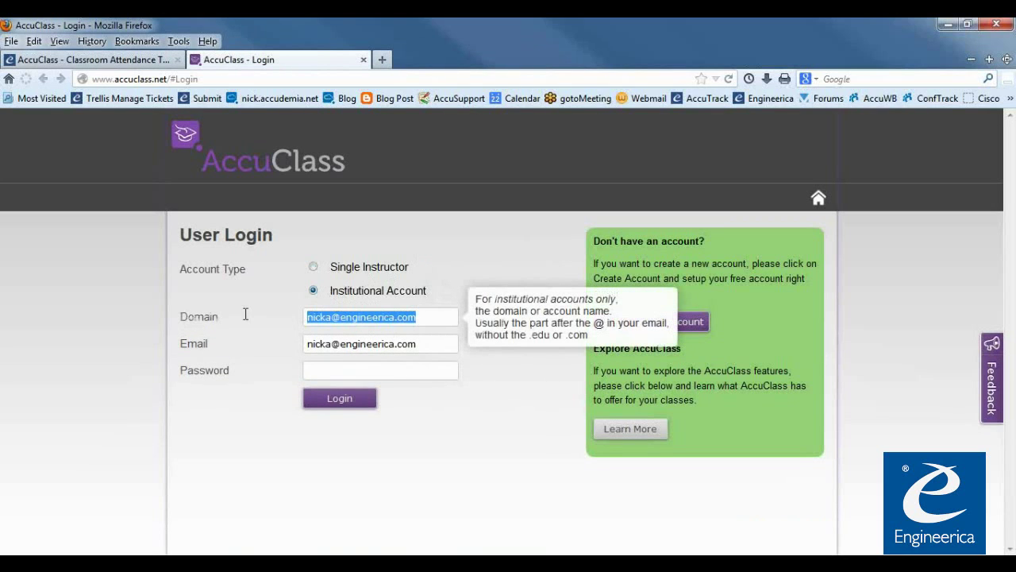
pyautogui.press('BackSpace')
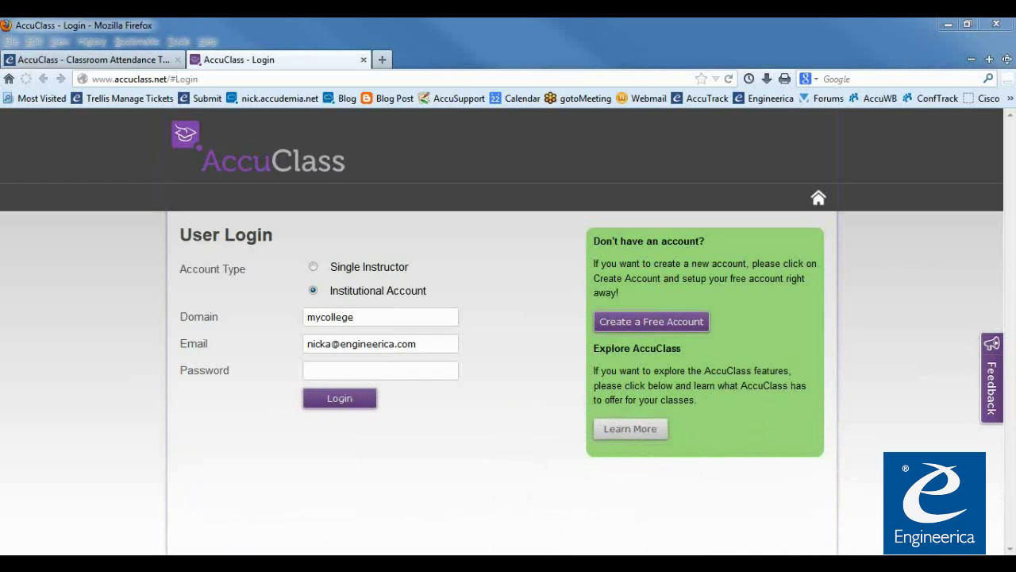
pyautogui.moveTo(1015, 71); pyautogui.dragTo(553, 18)
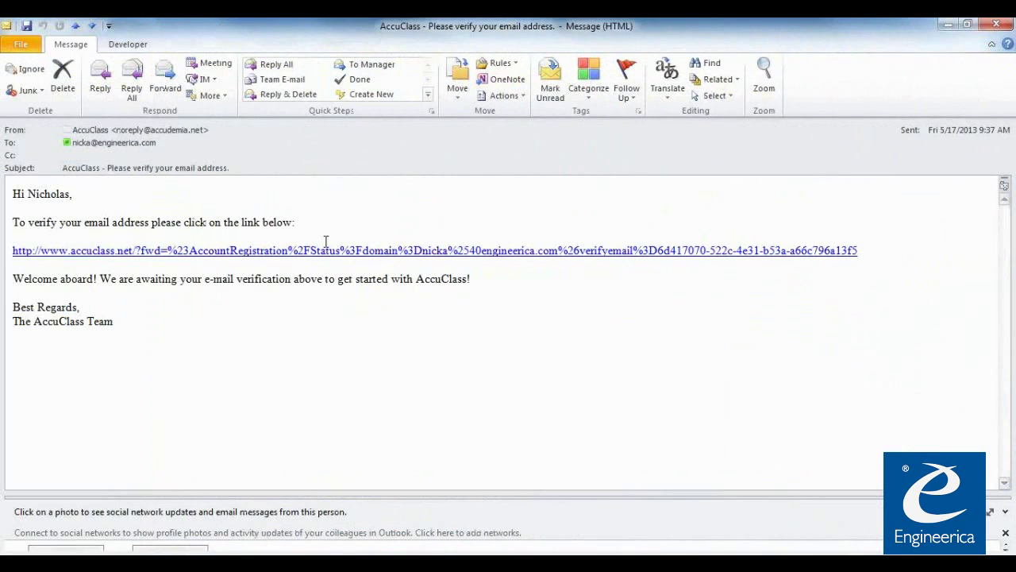
# Follow the verify link in the 'Please verify your email address' message
pyautogui.click(189, 251)
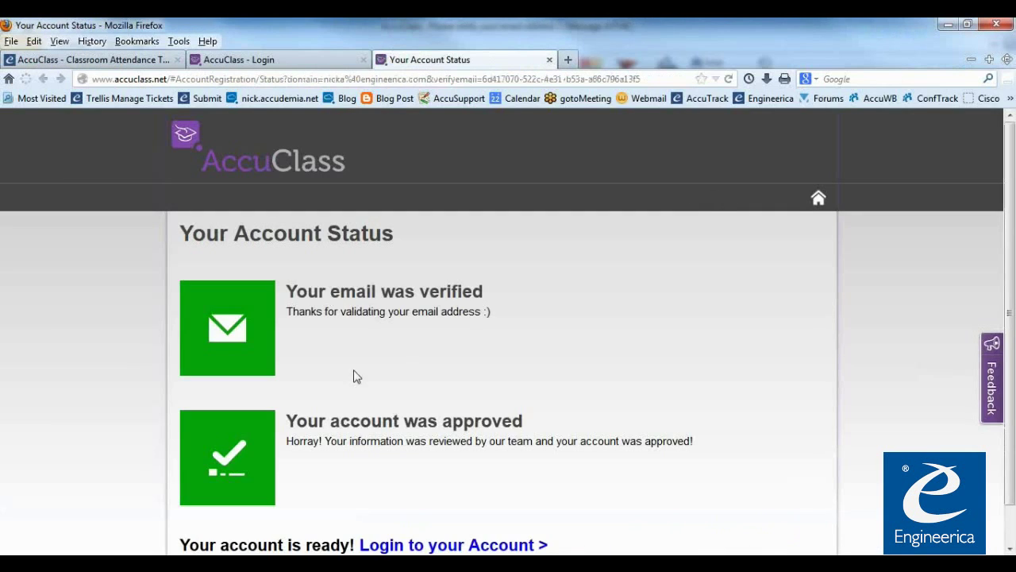
# Check the 'Your email was verified' status, then go to the AccuClass login page
pyautogui.moveTo(295, 292); pyautogui.dragTo(490, 302)
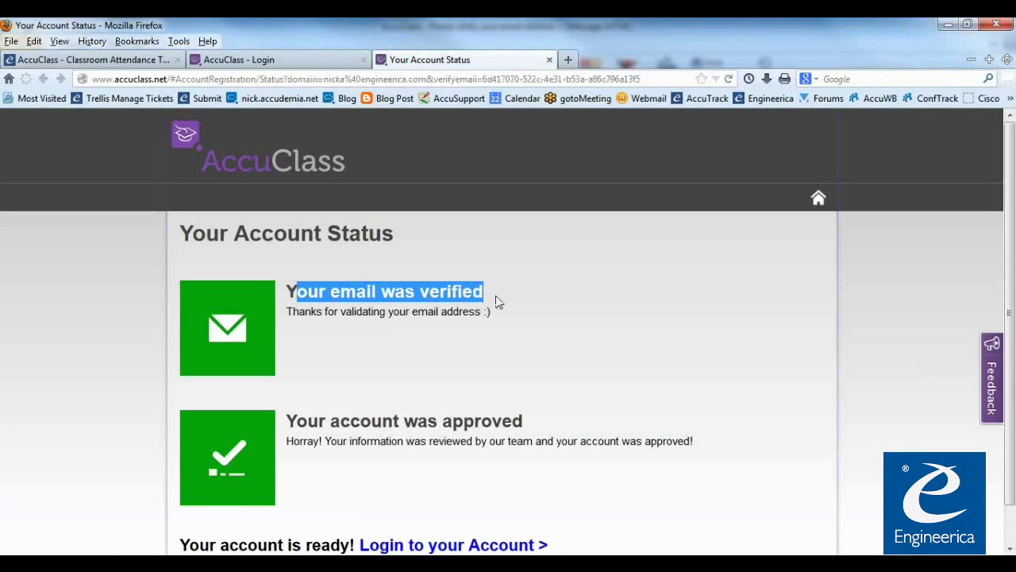
pyautogui.moveTo(287, 295); pyautogui.dragTo(471, 293)
pyautogui.click(291, 374)
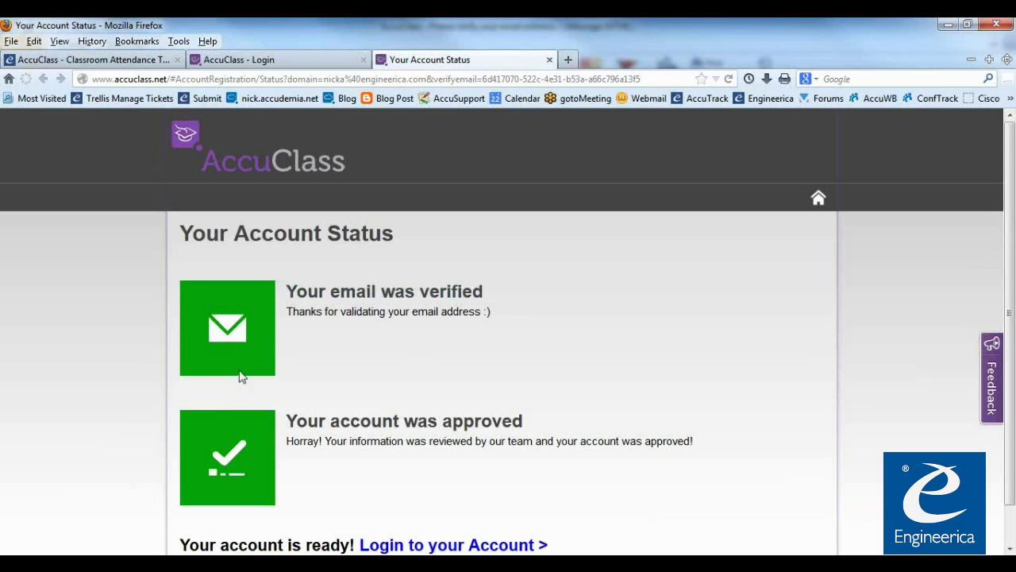
pyautogui.scroll(-1, 425, 413)
pyautogui.scroll(1, 392, 381)
pyautogui.scroll(-1, 250, 292)
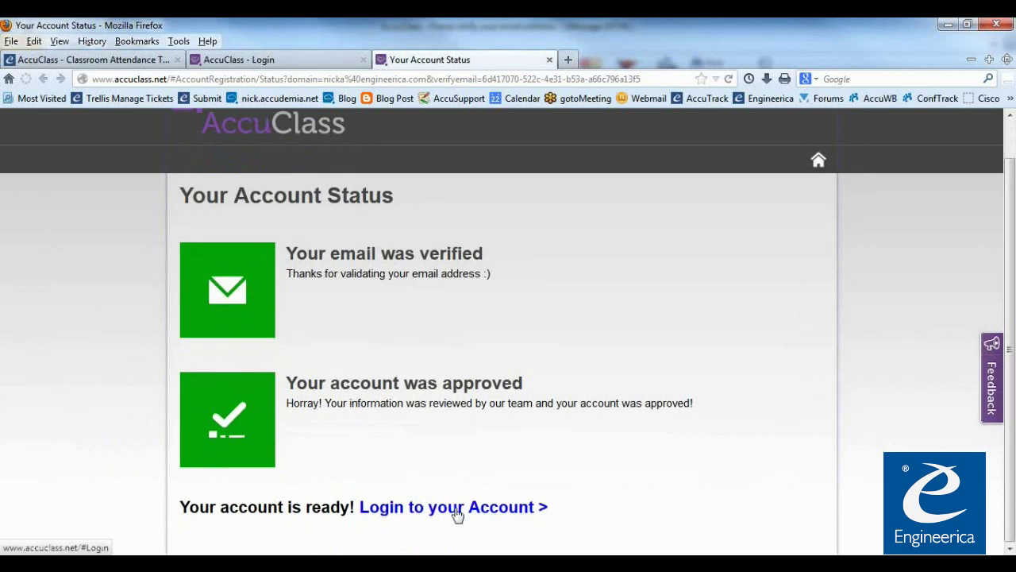
pyautogui.click(457, 513)
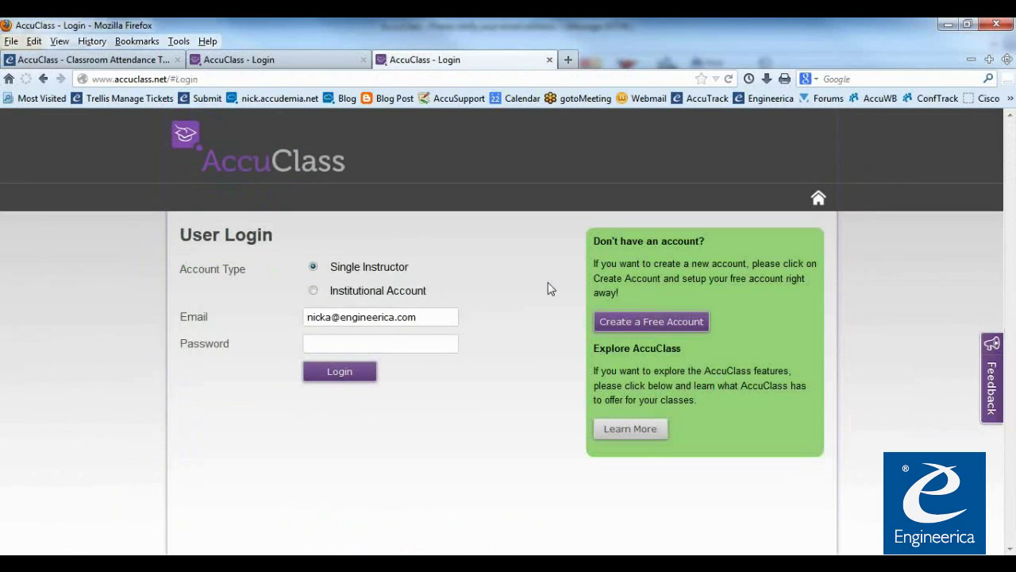
# Log in to AccuClass as a Single Instructor with the account e-mail and password
pyautogui.click(550, 60)
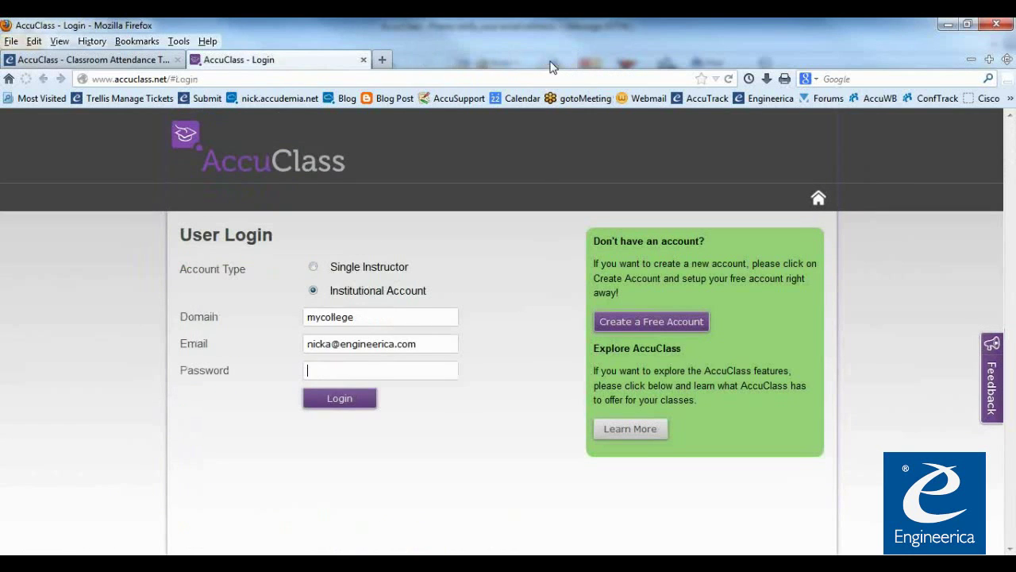
pyautogui.click(314, 267)
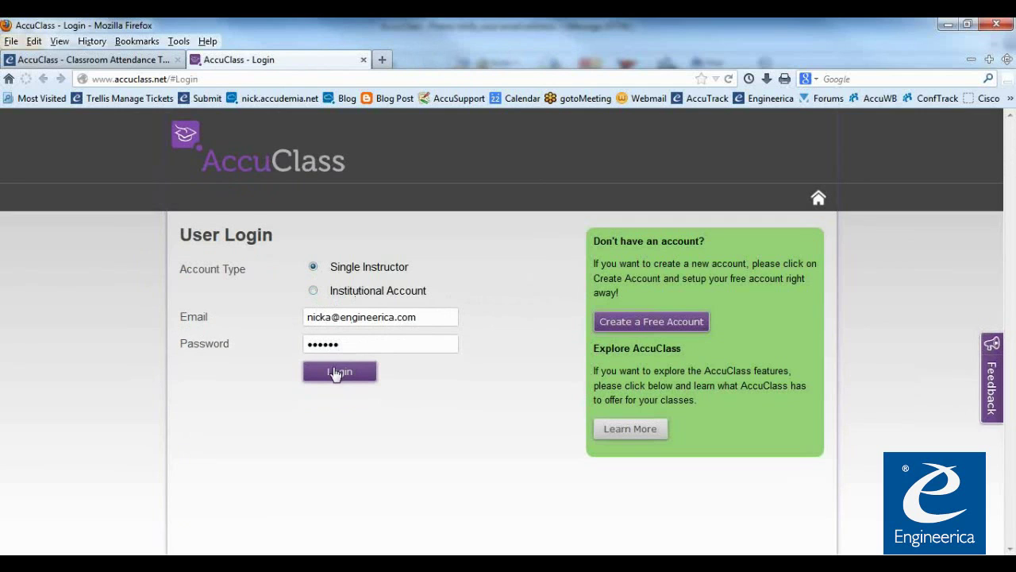
pyautogui.click(337, 371)
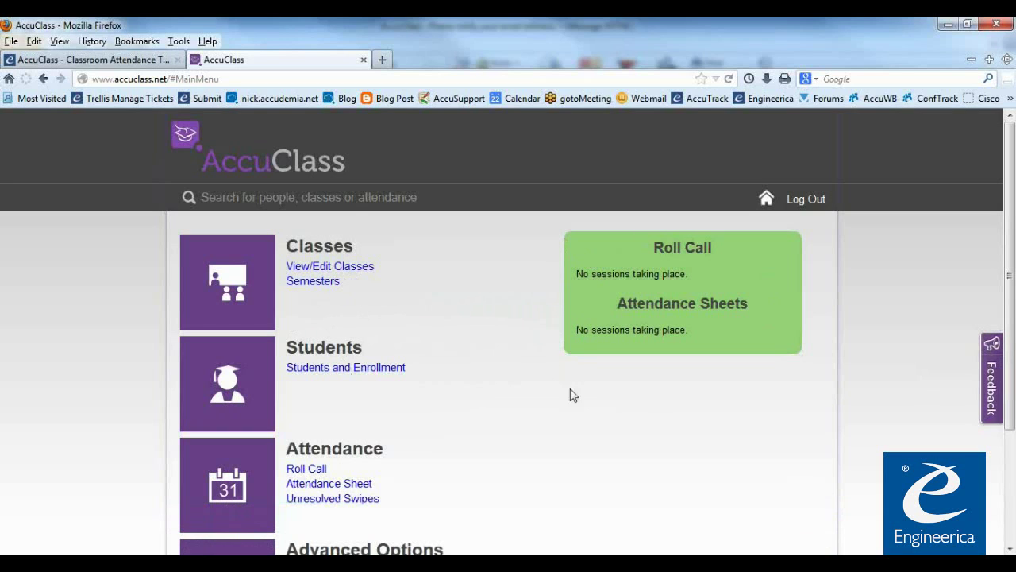
# From the Engineerica AccuClass page, go to Support and open the Quick Start Guide
pyautogui.click(144, 62)
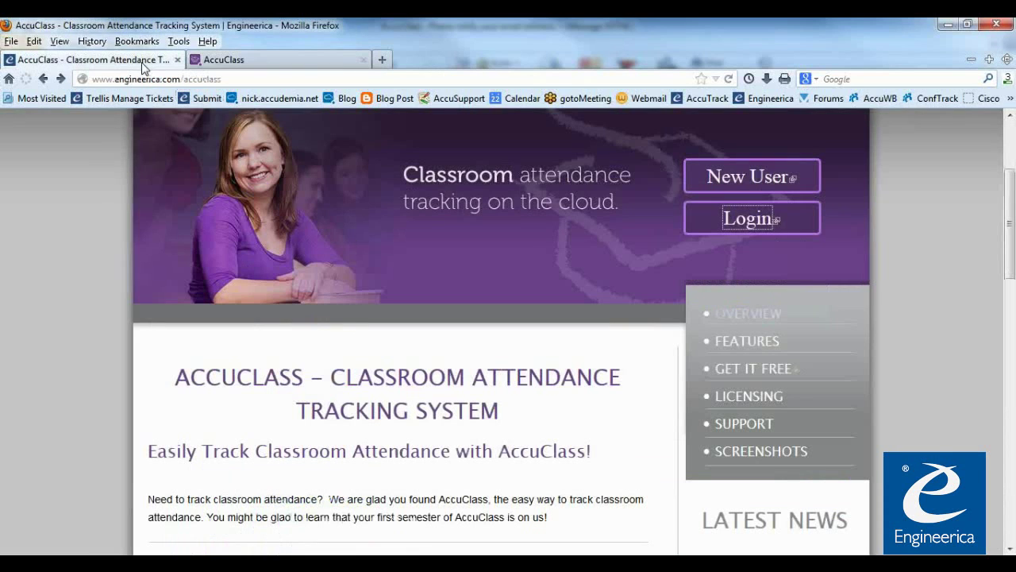
pyautogui.click(735, 430)
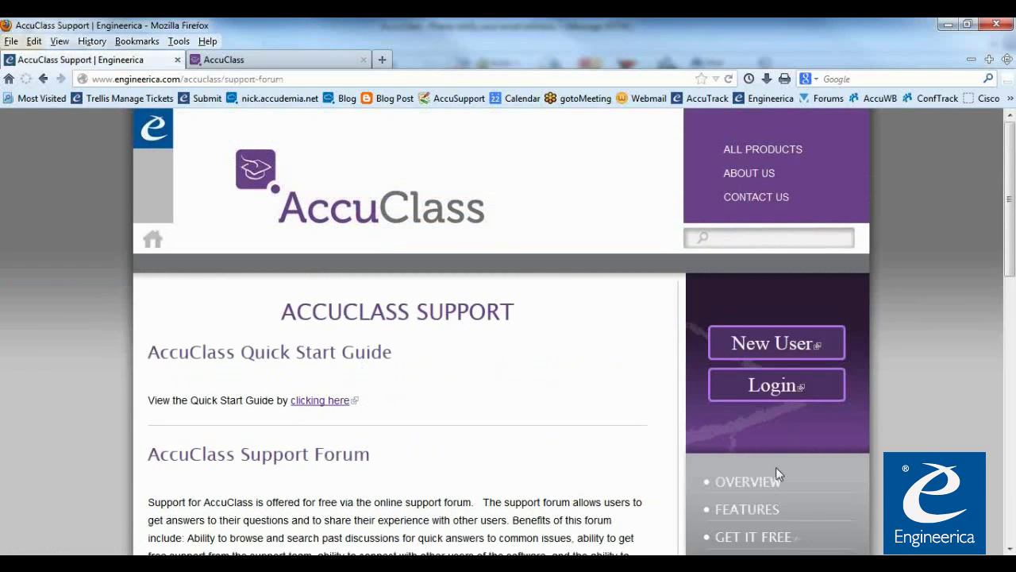
pyautogui.scroll(-4, 754, 492)
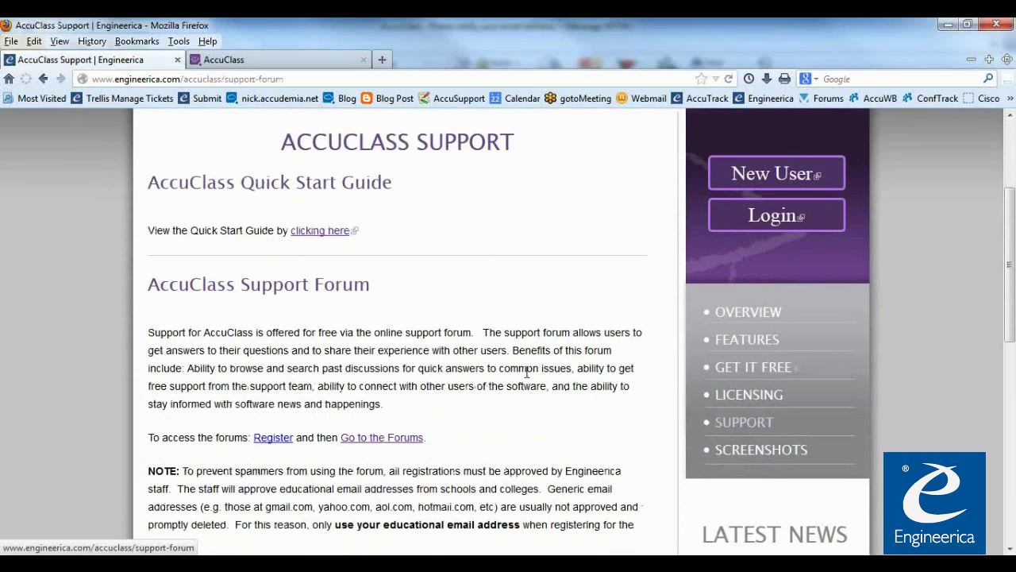
pyautogui.scroll(4, 526, 372)
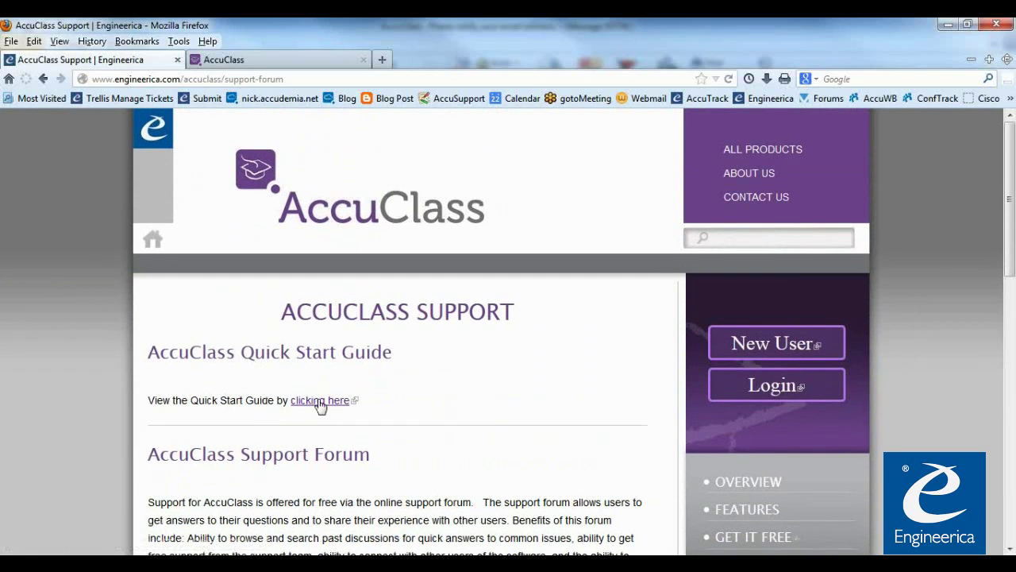
pyautogui.click(320, 402)
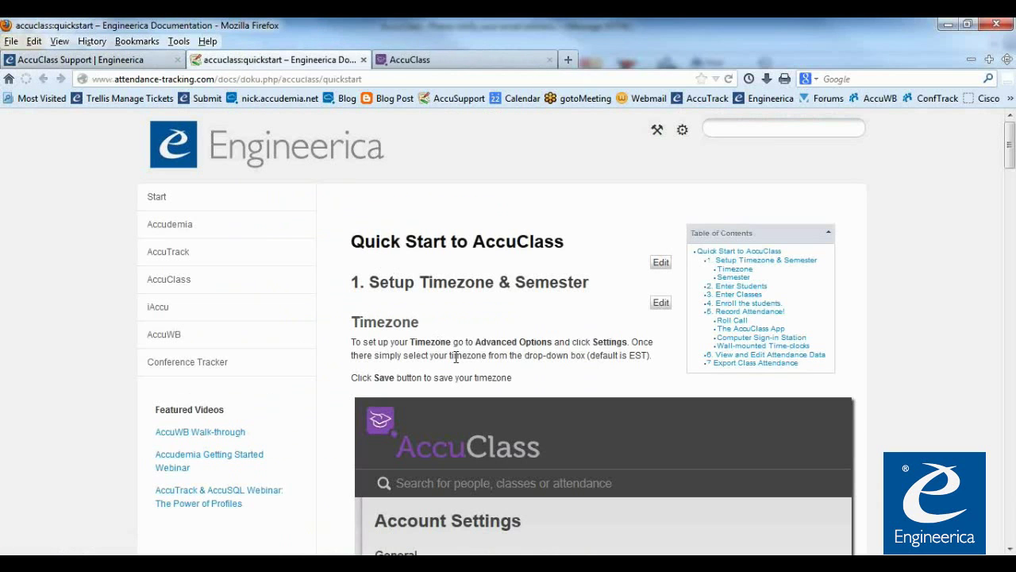
pyautogui.scroll(-2, 500, 355)
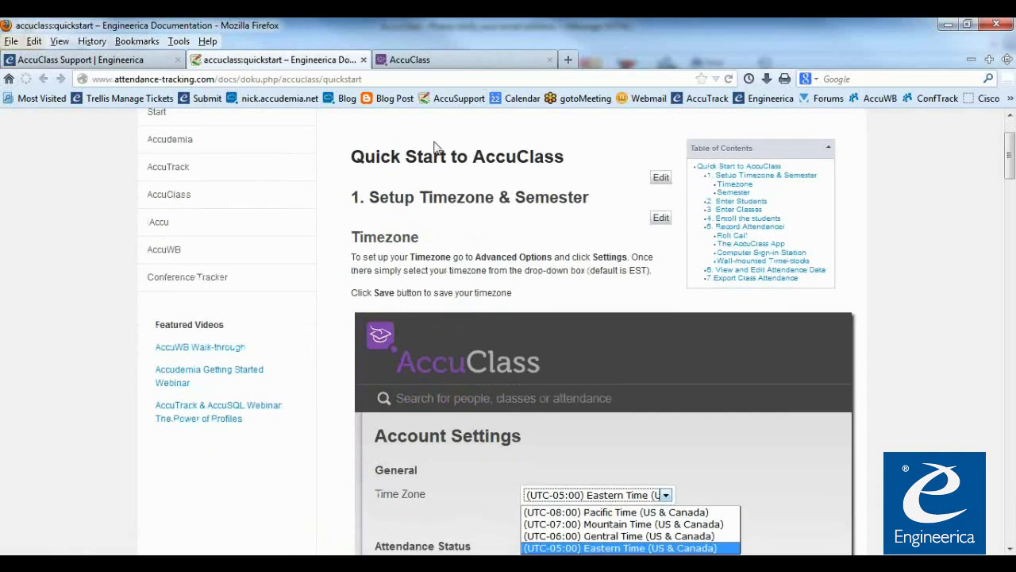
# Return from the Quick Start guide to the AccuClass main menu and open account Settings
pyautogui.click(449, 59)
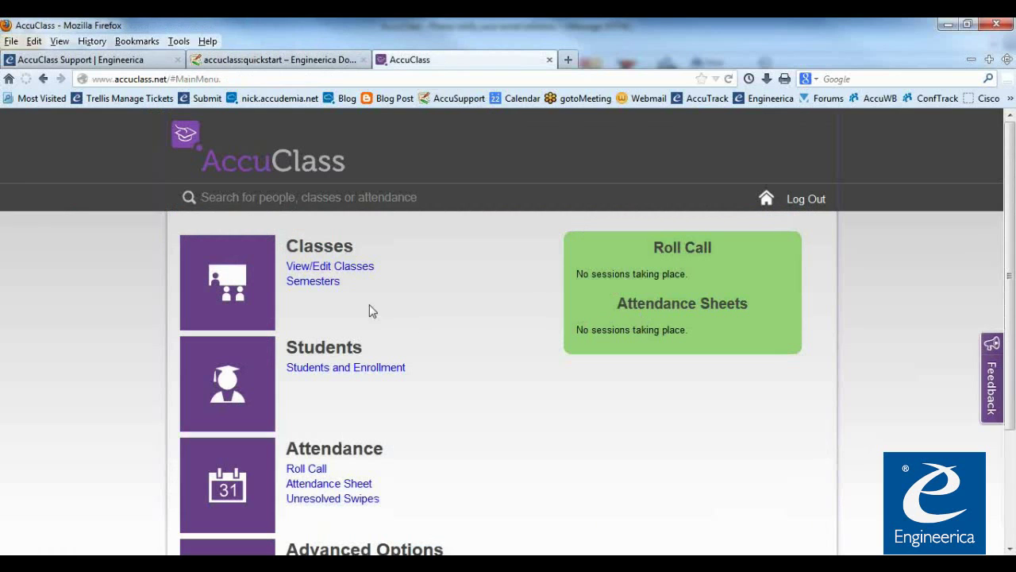
pyautogui.click(314, 59)
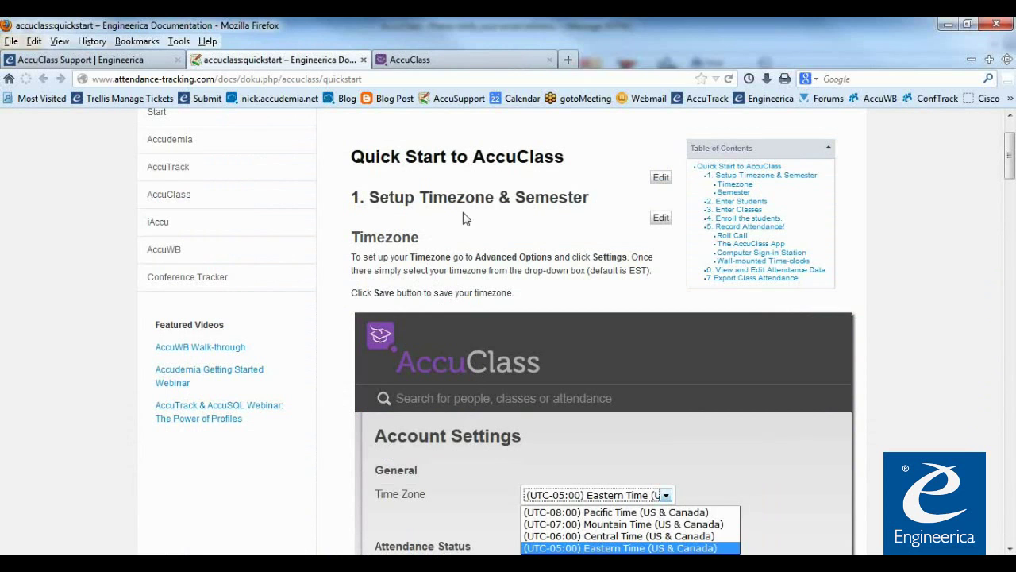
pyautogui.click(450, 64)
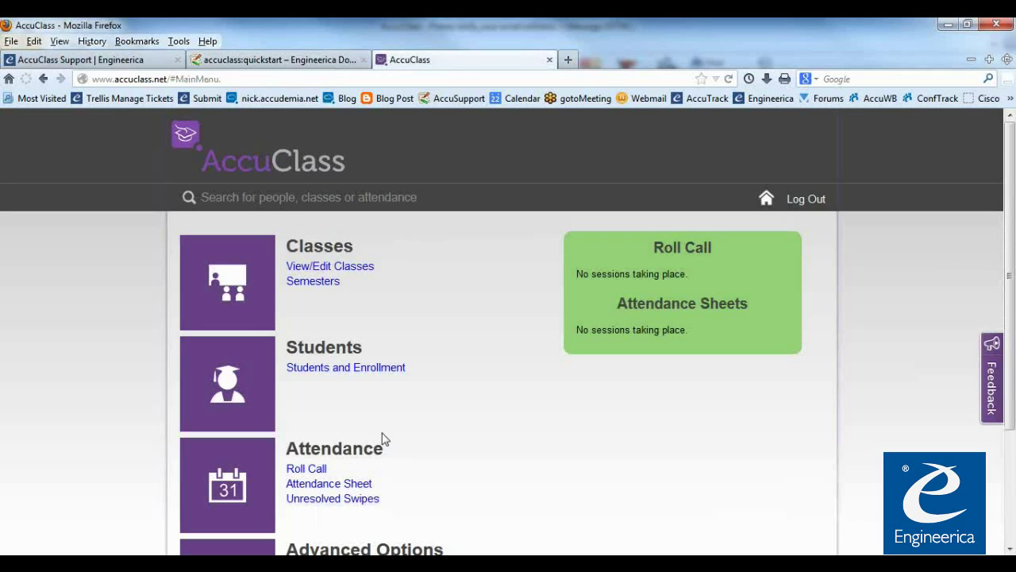
pyautogui.scroll(-3, 397, 352)
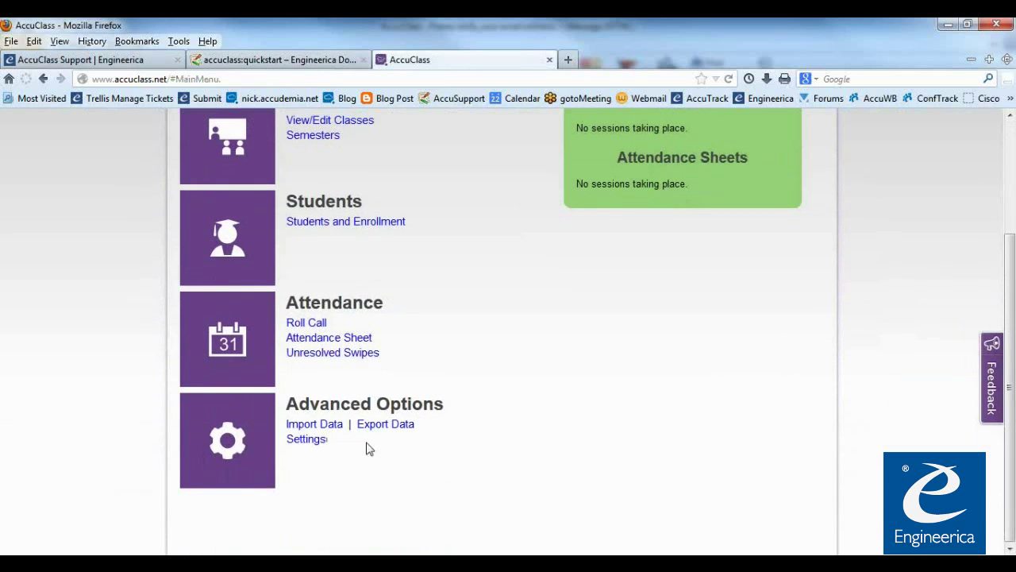
pyautogui.scroll(2, 349, 444)
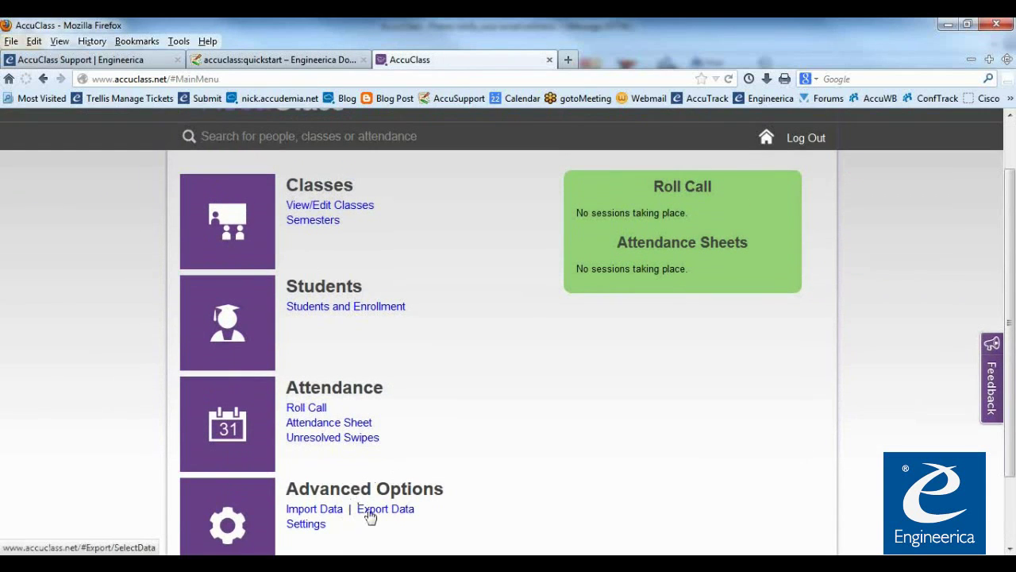
pyautogui.scroll(-2, 373, 516)
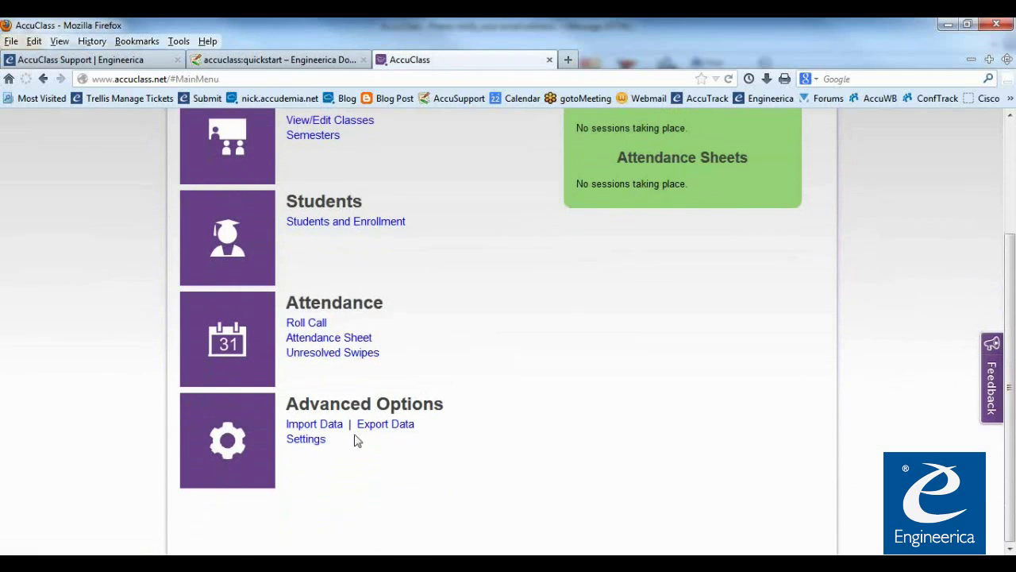
pyautogui.click(306, 443)
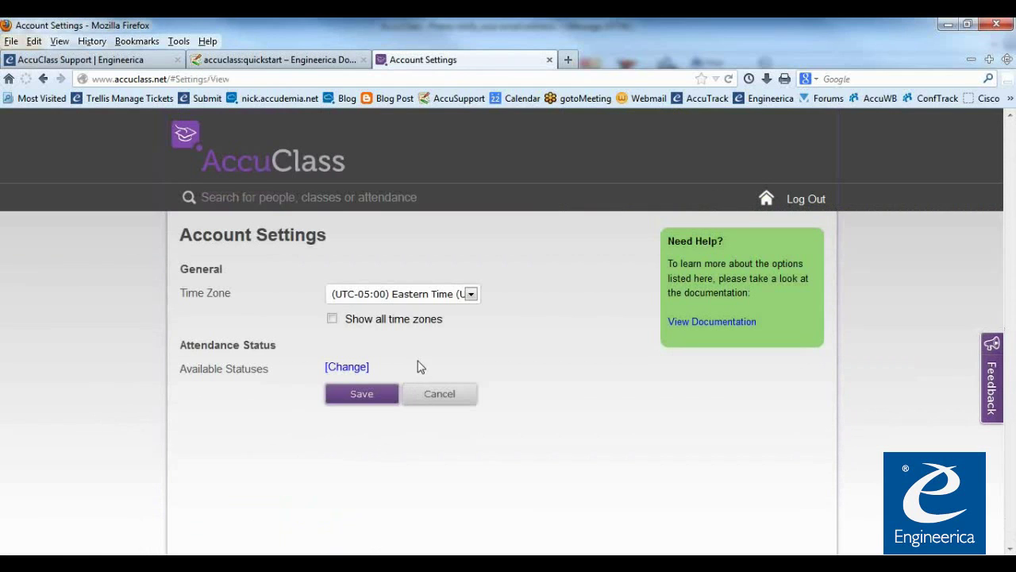
# Review the full time zone list, keep Eastern Time (UTC-05:00), and save
pyautogui.click(471, 295)
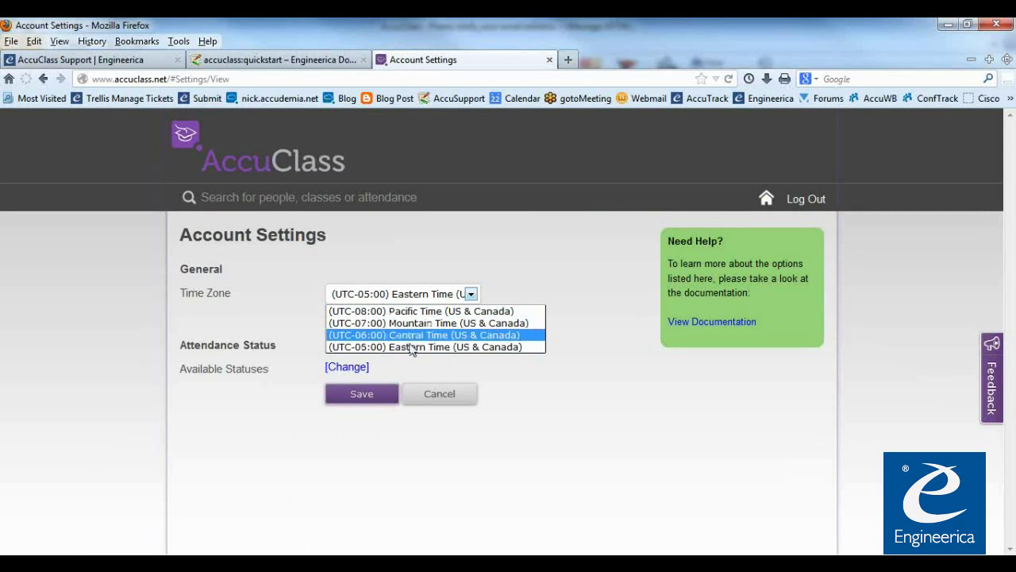
pyautogui.click(309, 332)
pyautogui.click(332, 318)
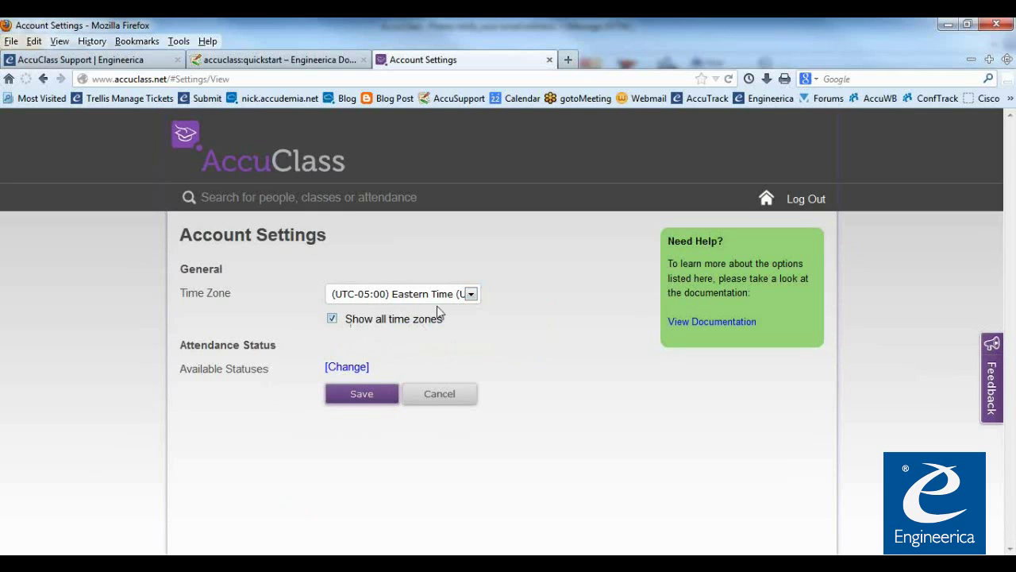
pyautogui.click(469, 295)
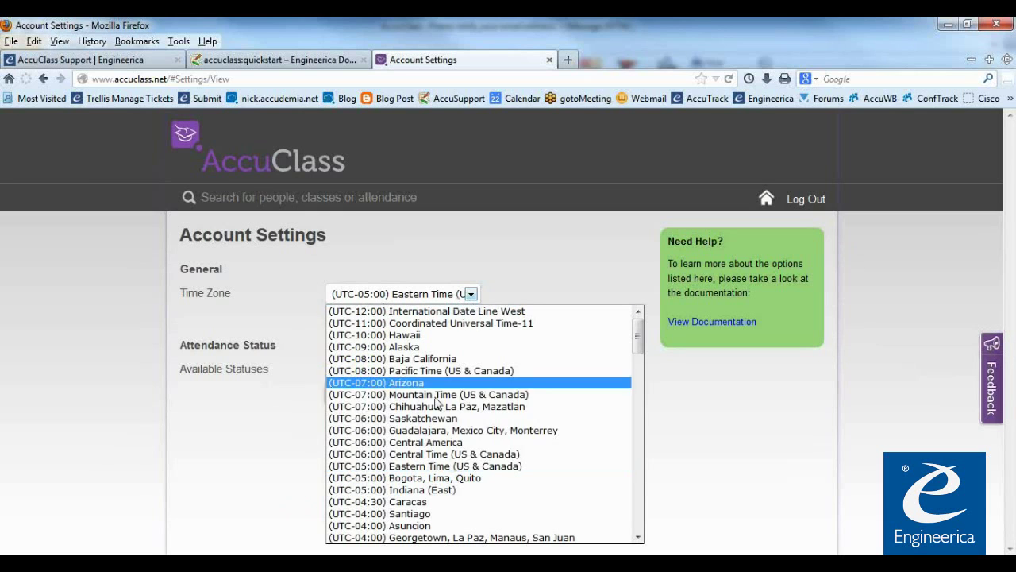
pyautogui.click(664, 395)
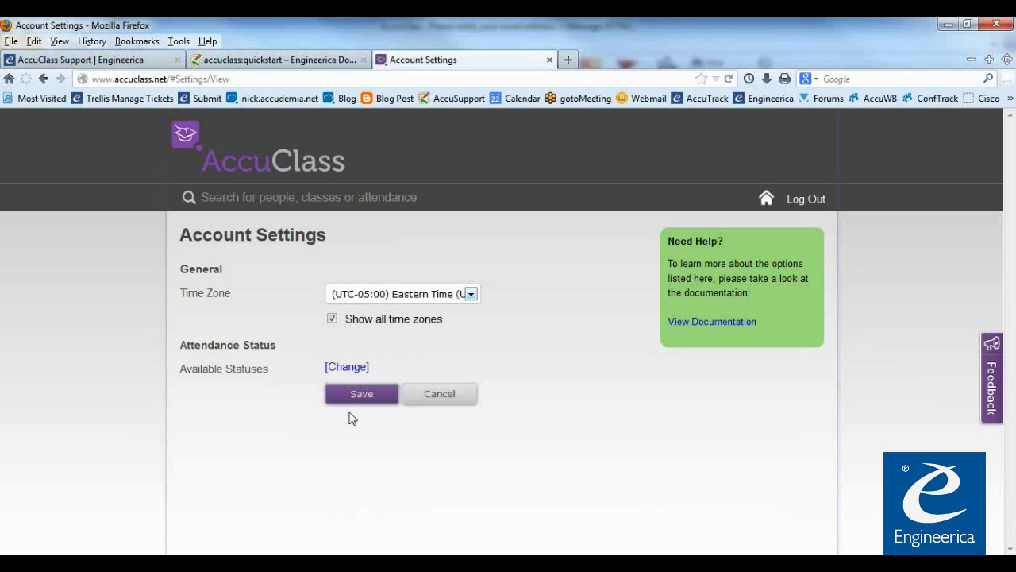
pyautogui.click(333, 319)
pyautogui.click(365, 394)
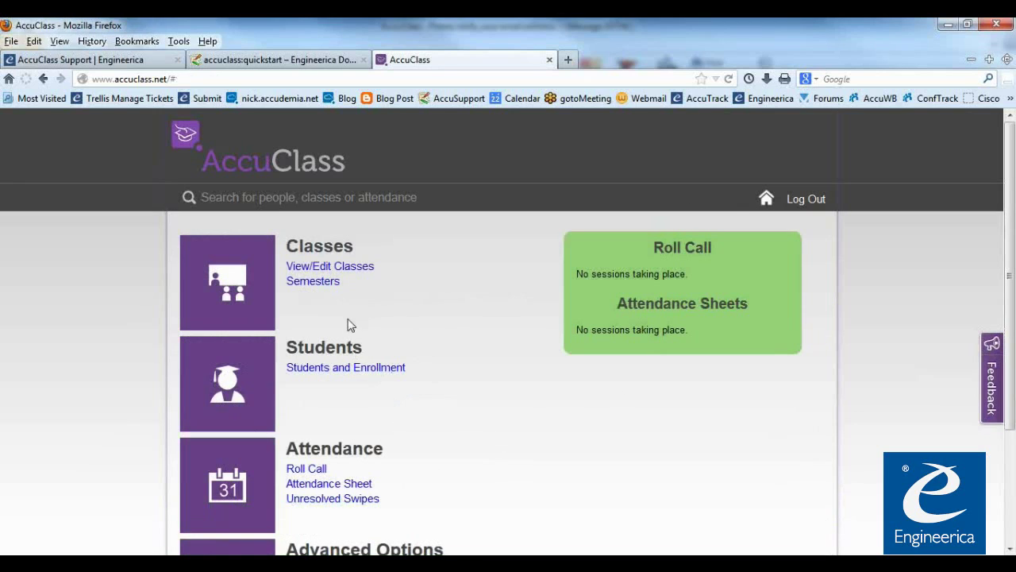
# Open the Semesters list and start a new semester named Fall 2013
pyautogui.scroll(-3, 447, 426)
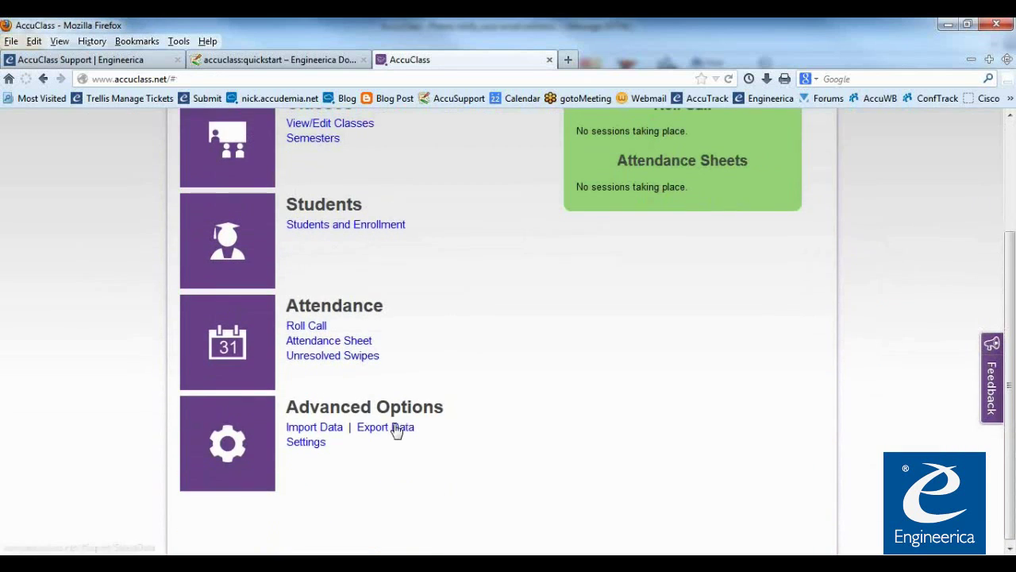
pyautogui.scroll(3, 397, 428)
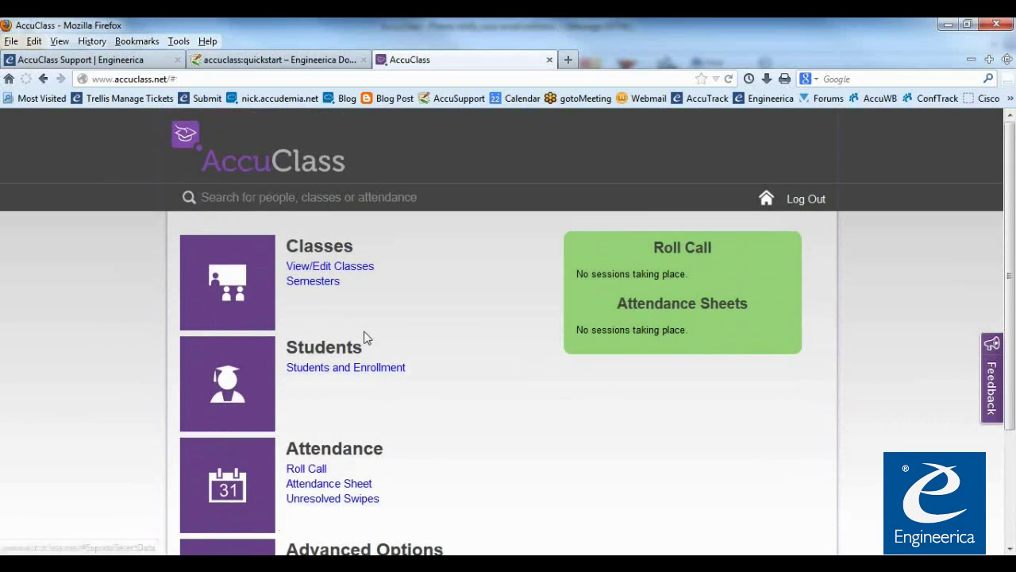
pyautogui.click(322, 283)
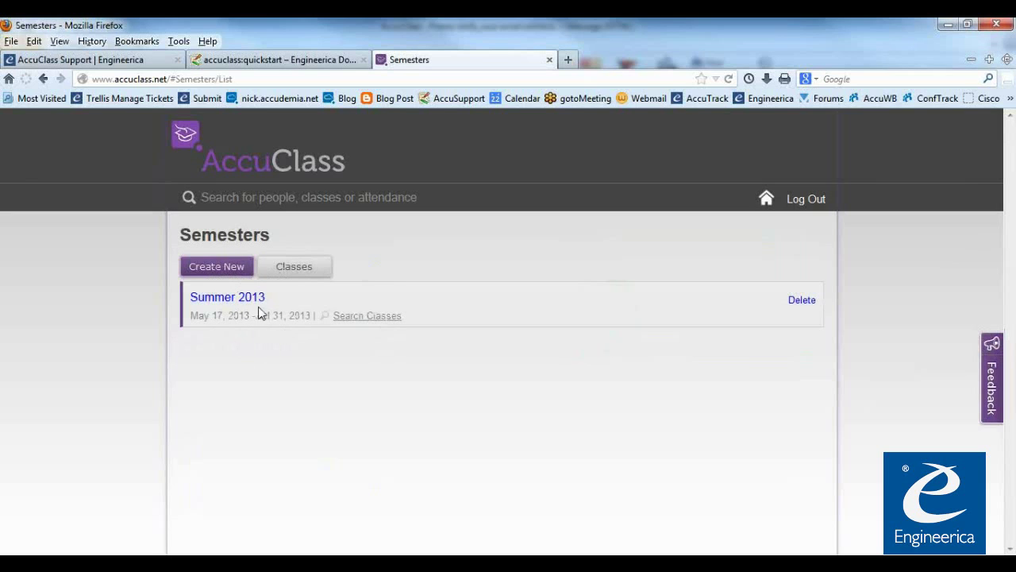
pyautogui.click(233, 273)
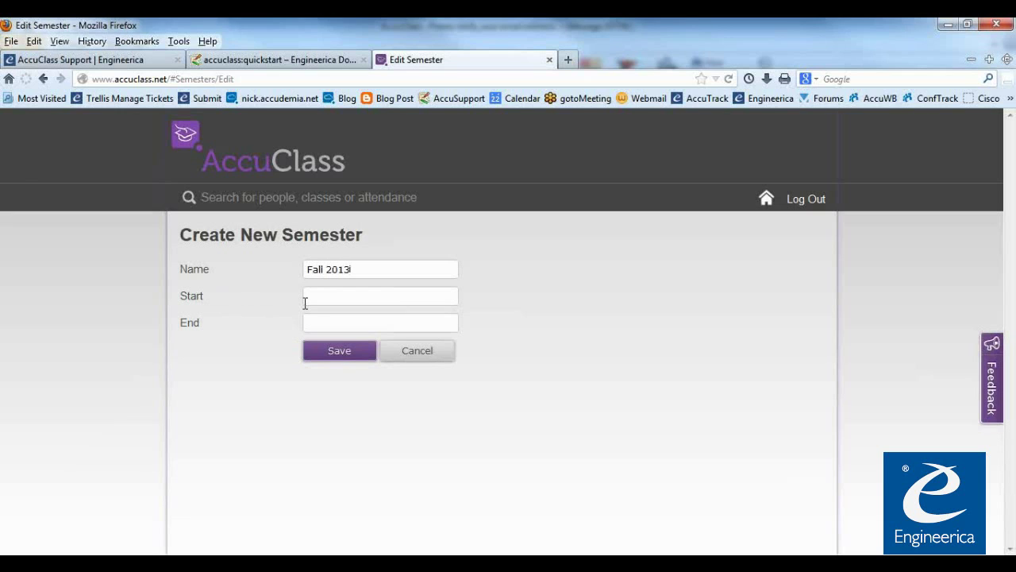
# Set the dates 08/31/2013 to 12/31/2013 and save the semester
pyautogui.click(307, 299)
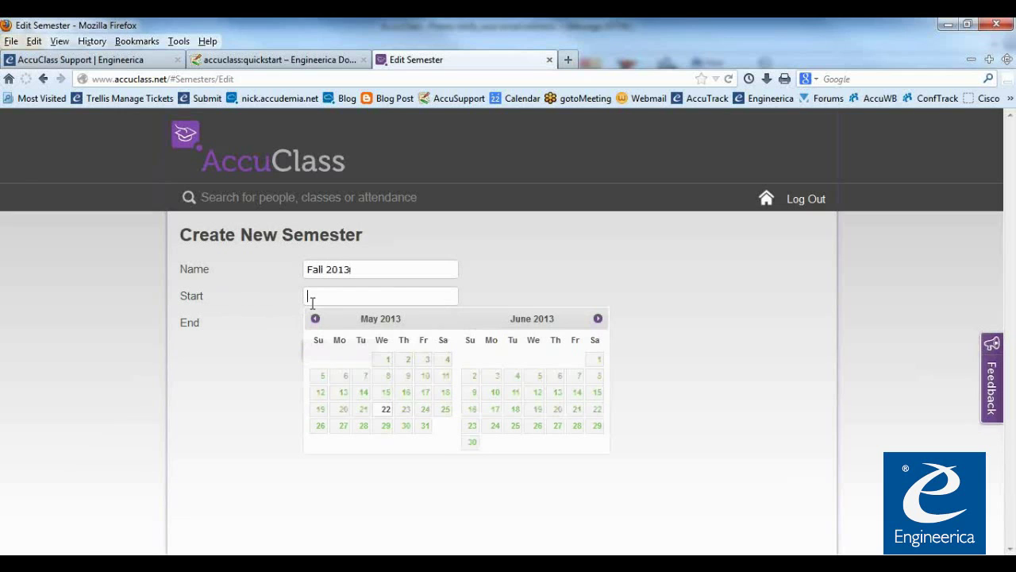
pyautogui.click(597, 320)
pyautogui.click(597, 320)
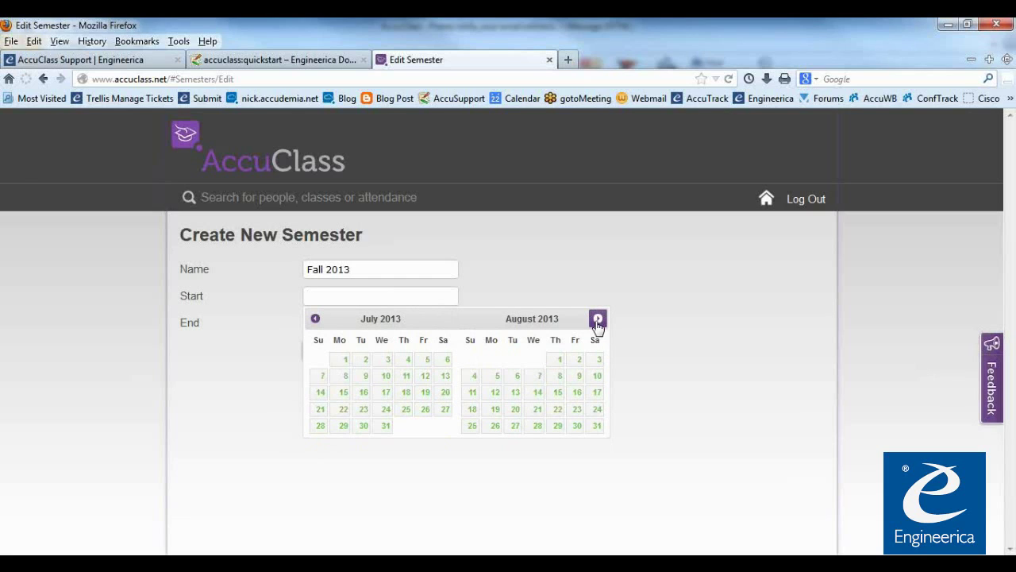
pyautogui.click(596, 427)
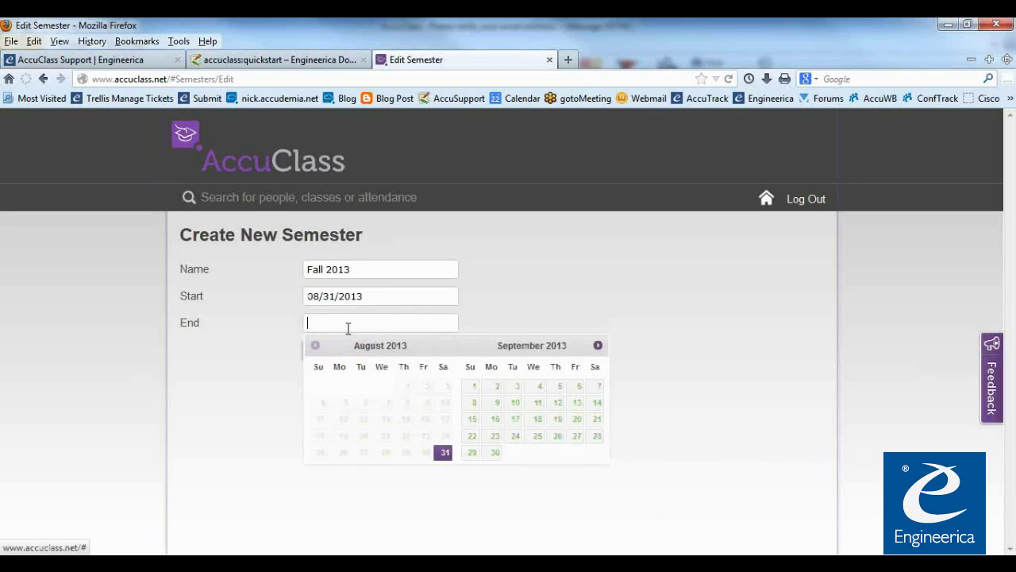
pyautogui.click(597, 347)
pyautogui.click(597, 347)
pyautogui.click(598, 347)
pyautogui.click(512, 451)
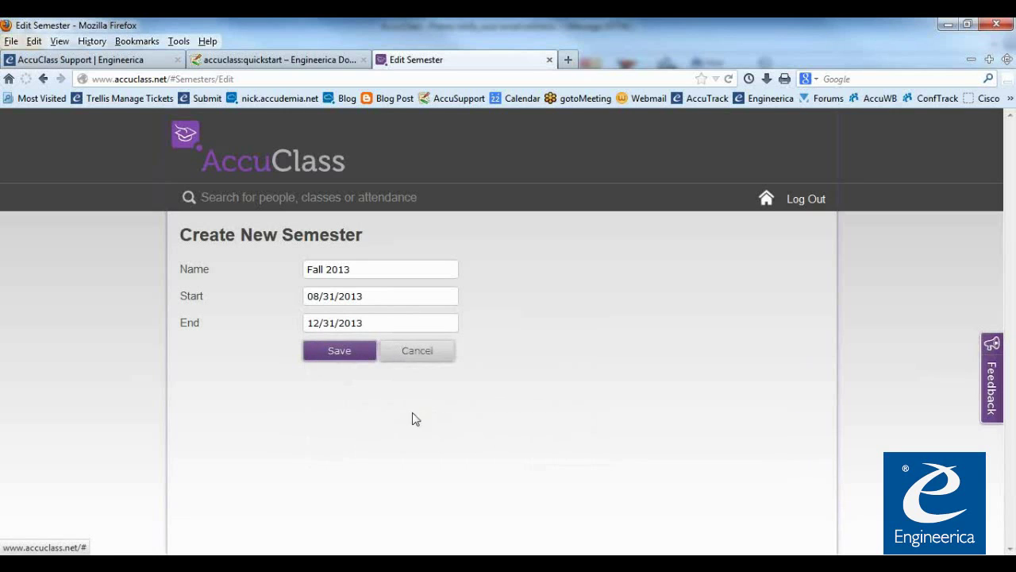
pyautogui.click(346, 354)
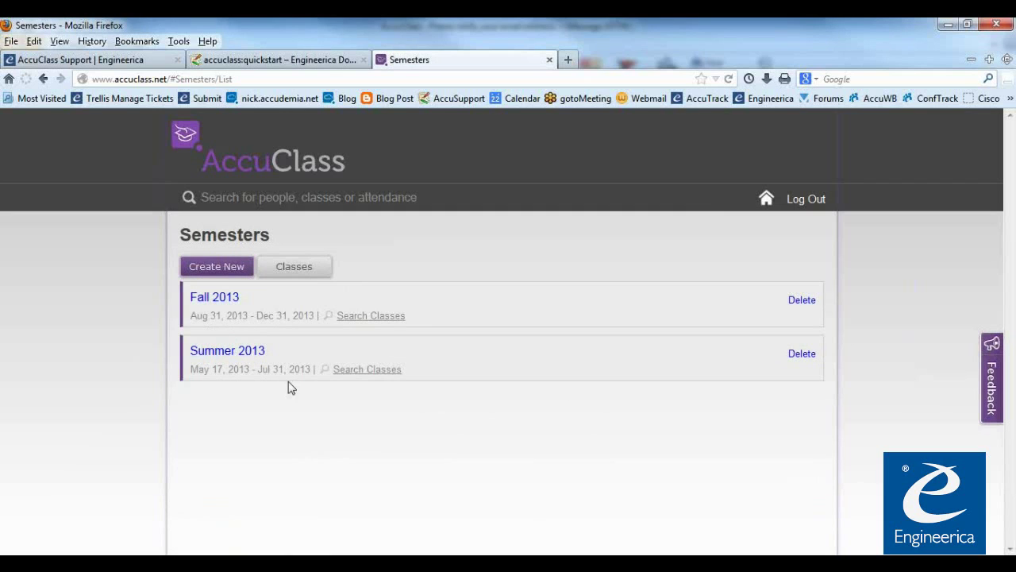
# After checking the Summer 2013 dates, change Fall 2013's start date to August 12, 2013 and save
pyautogui.moveTo(263, 373); pyautogui.dragTo(292, 373)
pyautogui.click(209, 316)
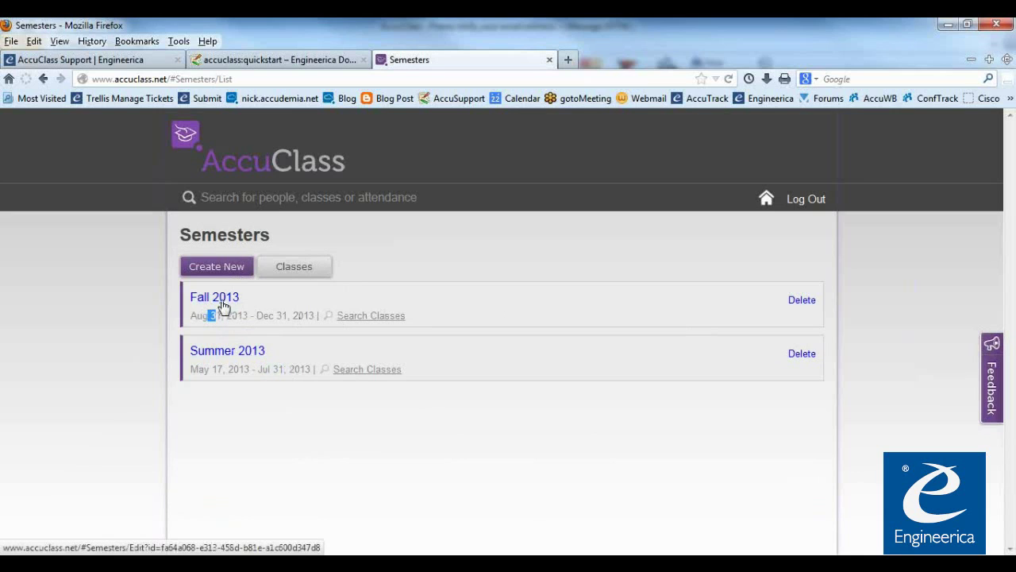
pyautogui.click(250, 418)
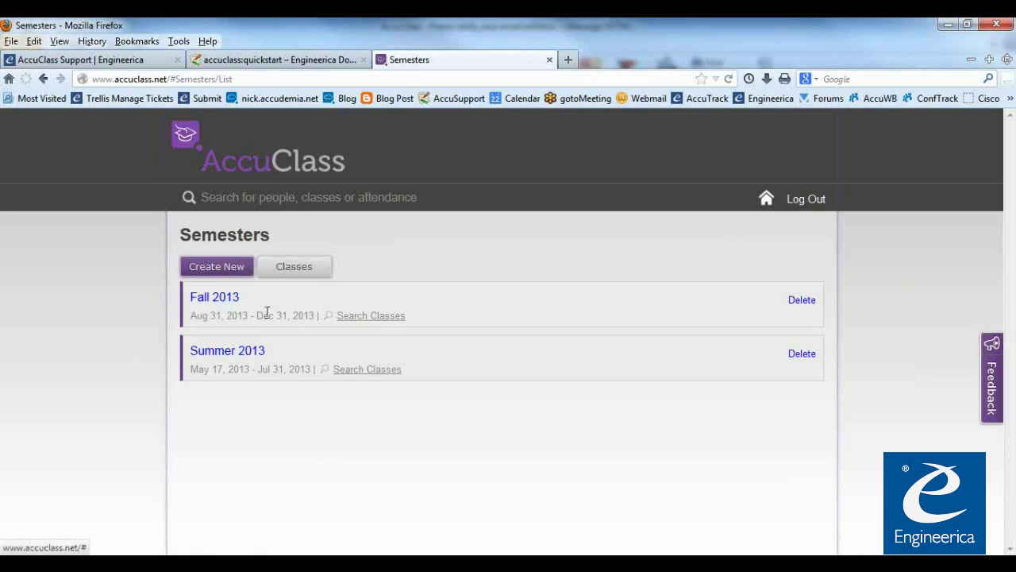
pyautogui.click(216, 296)
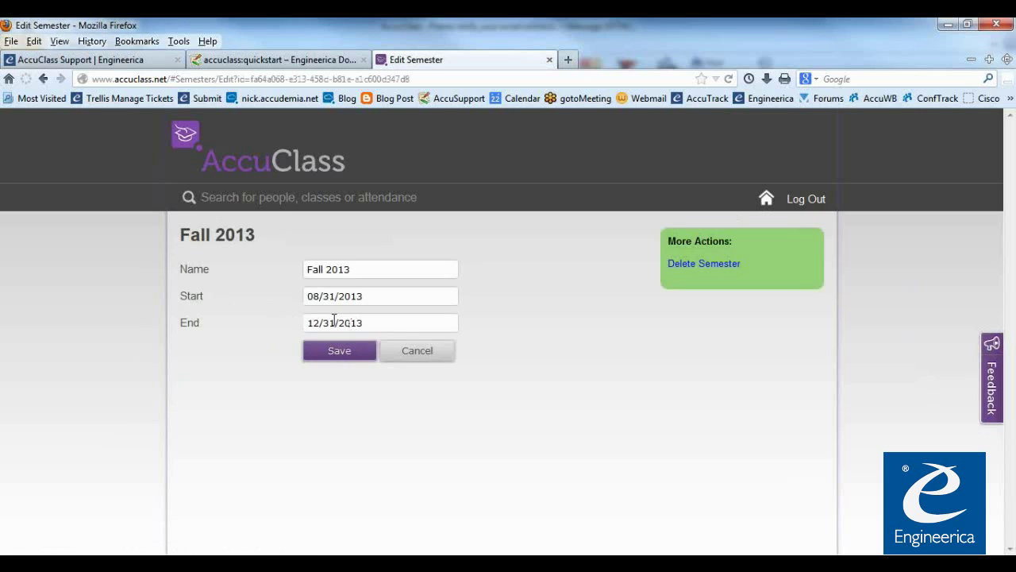
pyautogui.click(325, 295)
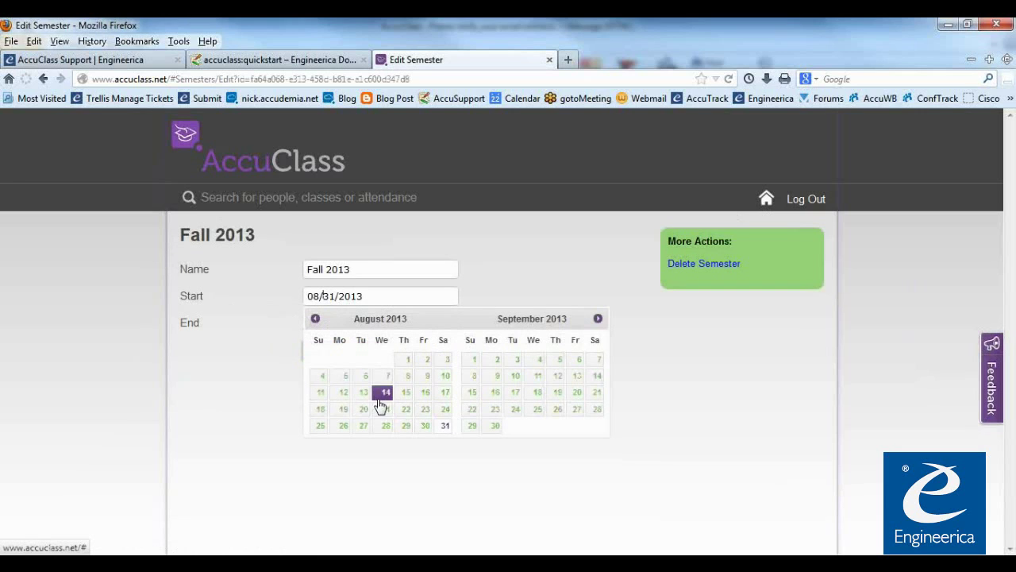
pyautogui.click(404, 393)
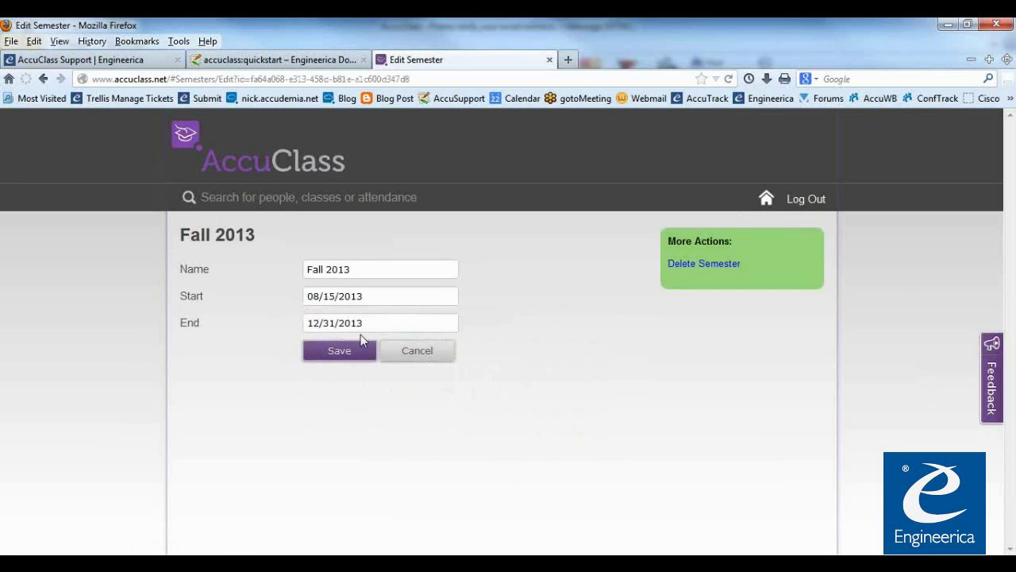
pyautogui.click(346, 301)
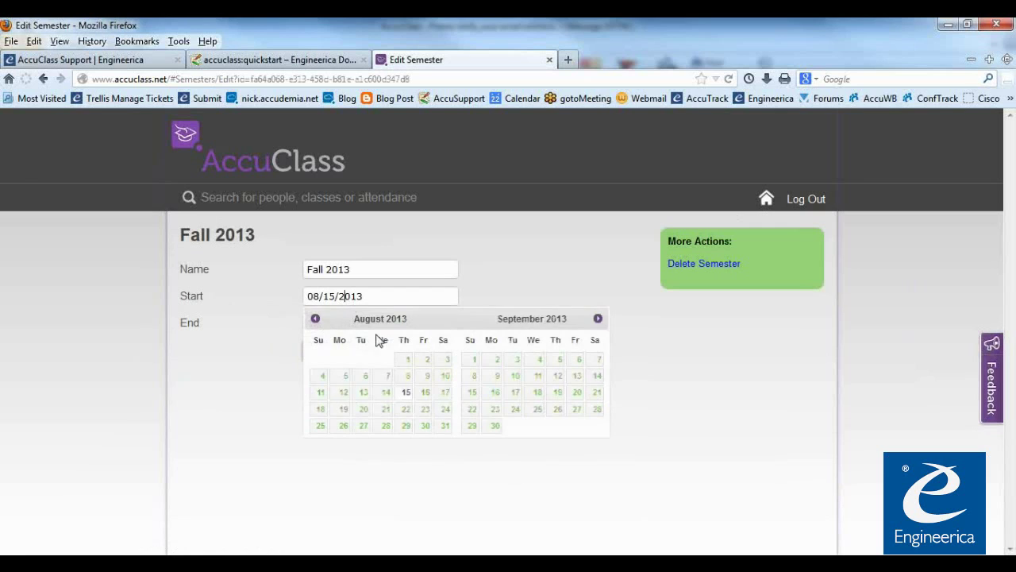
pyautogui.click(337, 399)
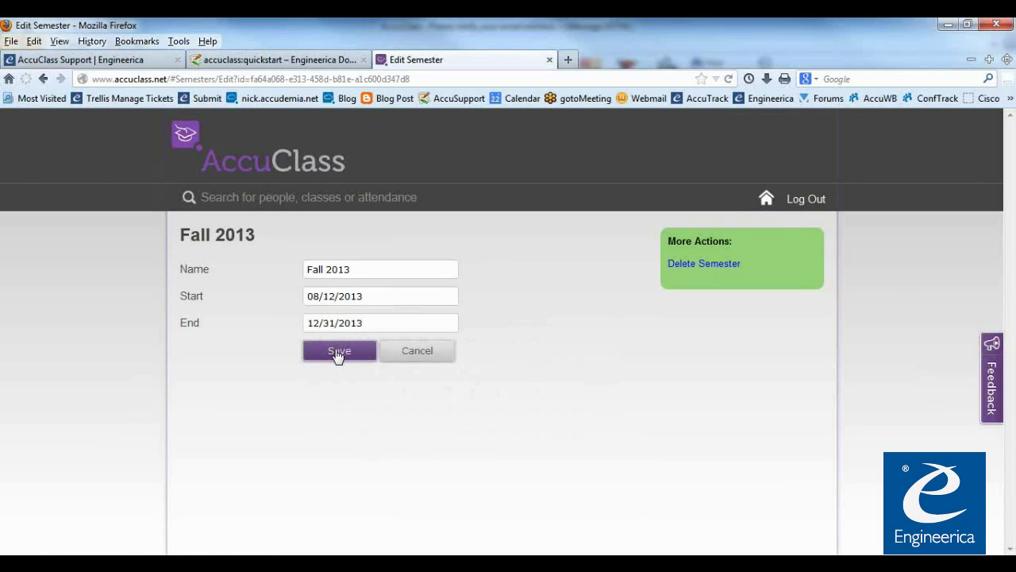
pyautogui.click(338, 352)
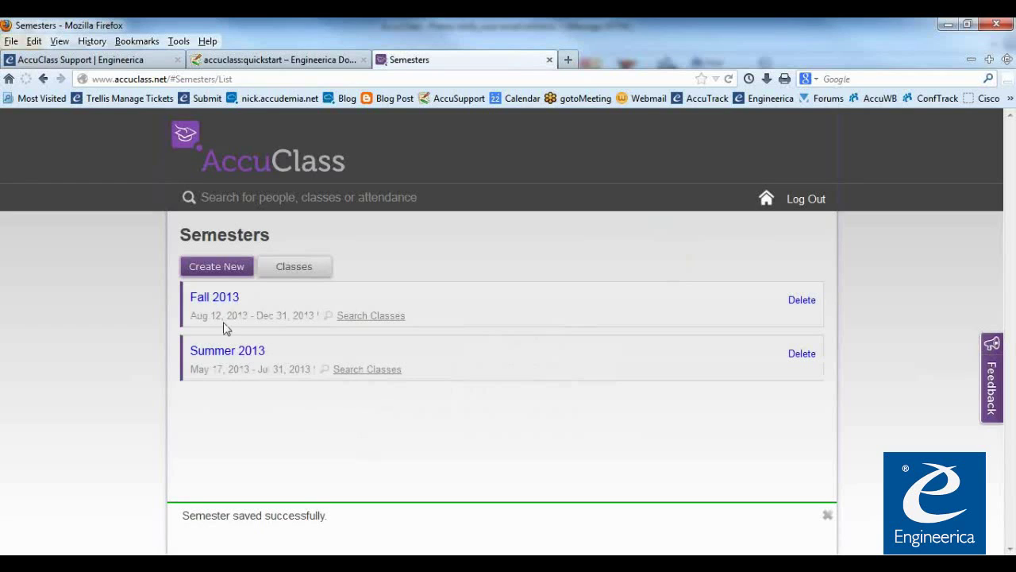
pyautogui.moveTo(211, 316); pyautogui.dragTo(254, 328)
pyautogui.click(294, 403)
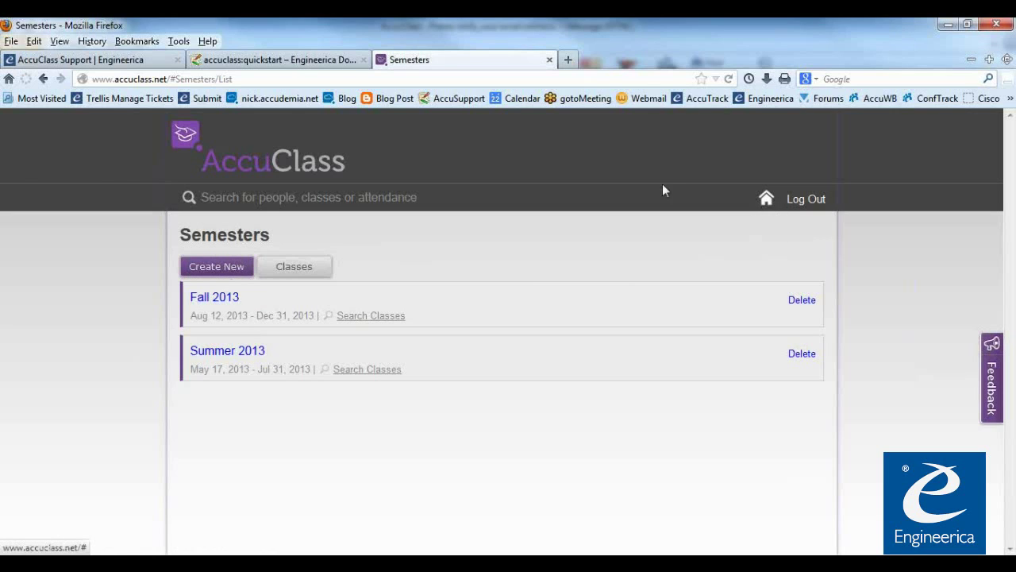
# Read the Quick Start guide's section 2, Enter Students, including its Import instructions, then return to AccuClass
pyautogui.click(233, 163)
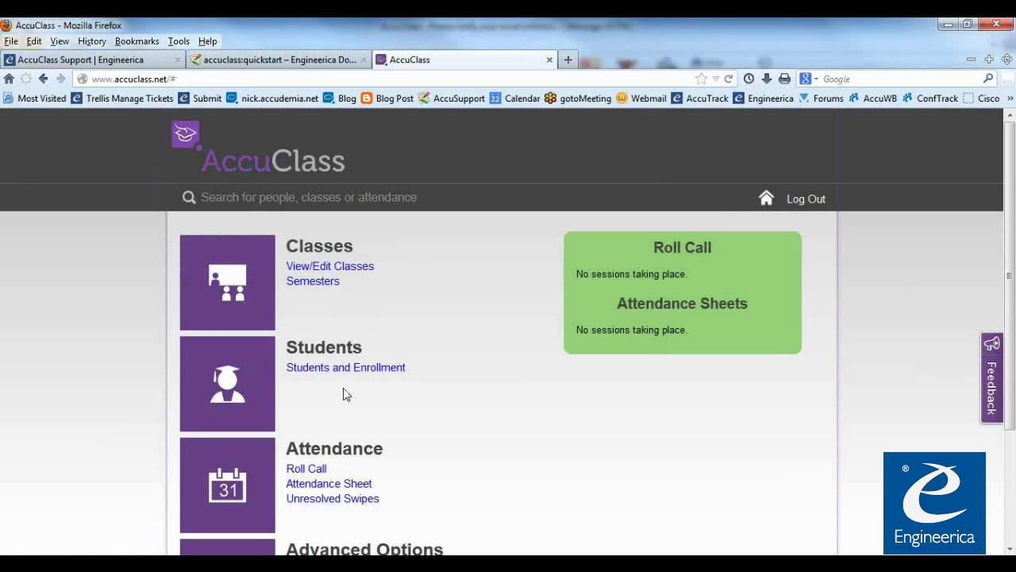
pyautogui.click(287, 61)
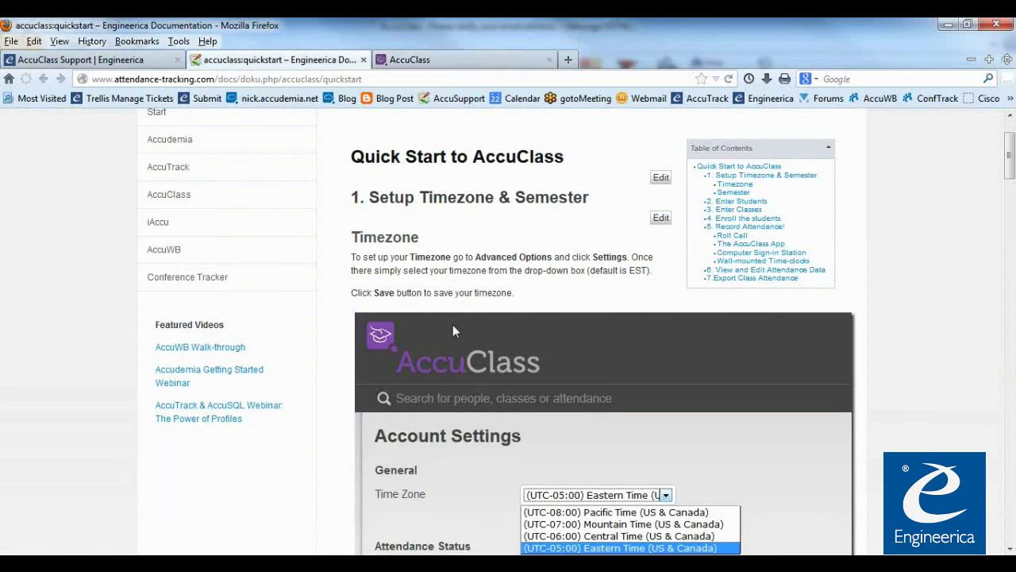
pyautogui.scroll(-10, 452, 331)
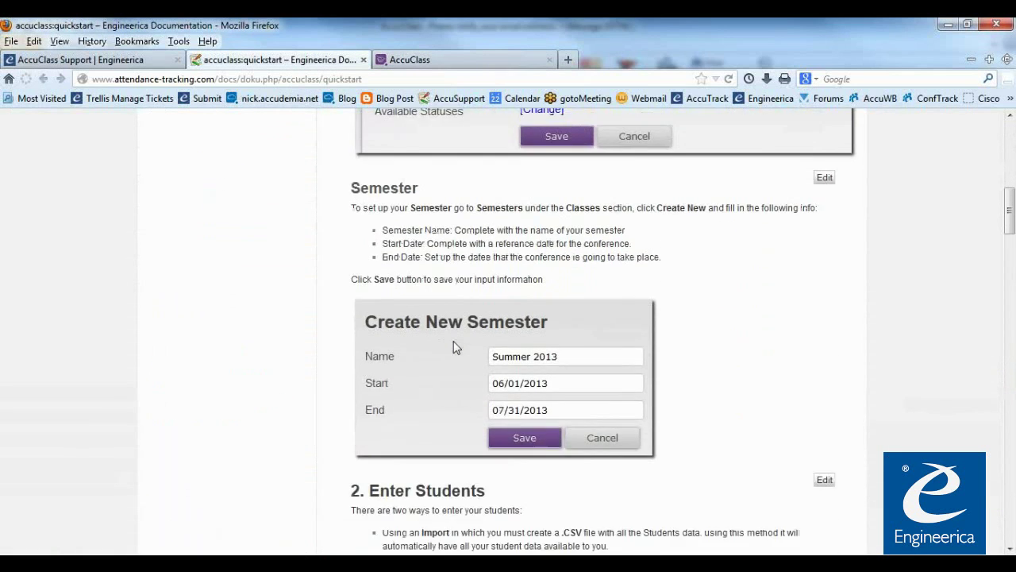
pyautogui.scroll(-5, 453, 342)
pyautogui.moveTo(370, 270); pyautogui.dragTo(484, 270)
pyautogui.click(462, 339)
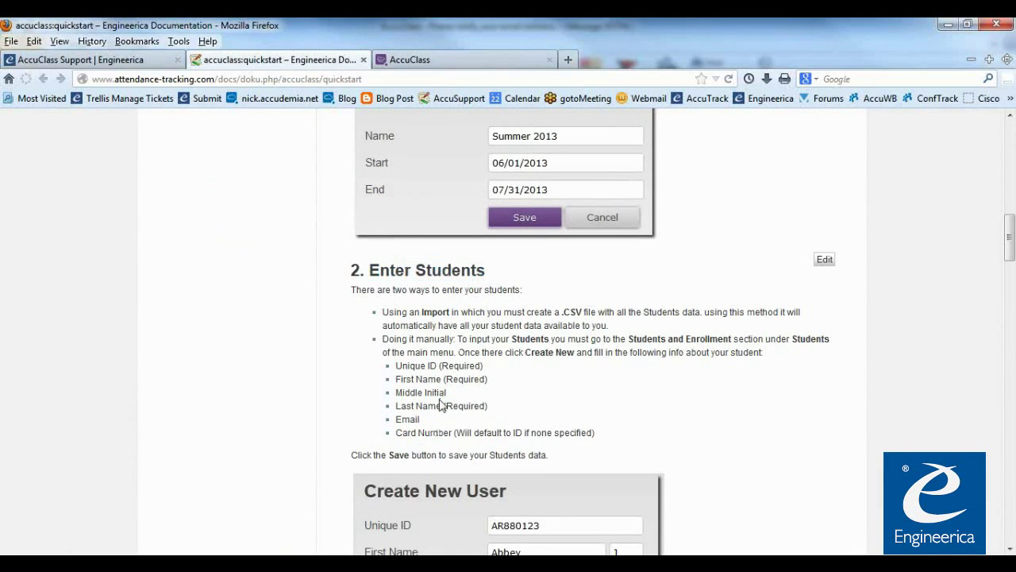
pyautogui.scroll(-2, 441, 405)
pyautogui.doubleClick(436, 227)
pyautogui.click(450, 252)
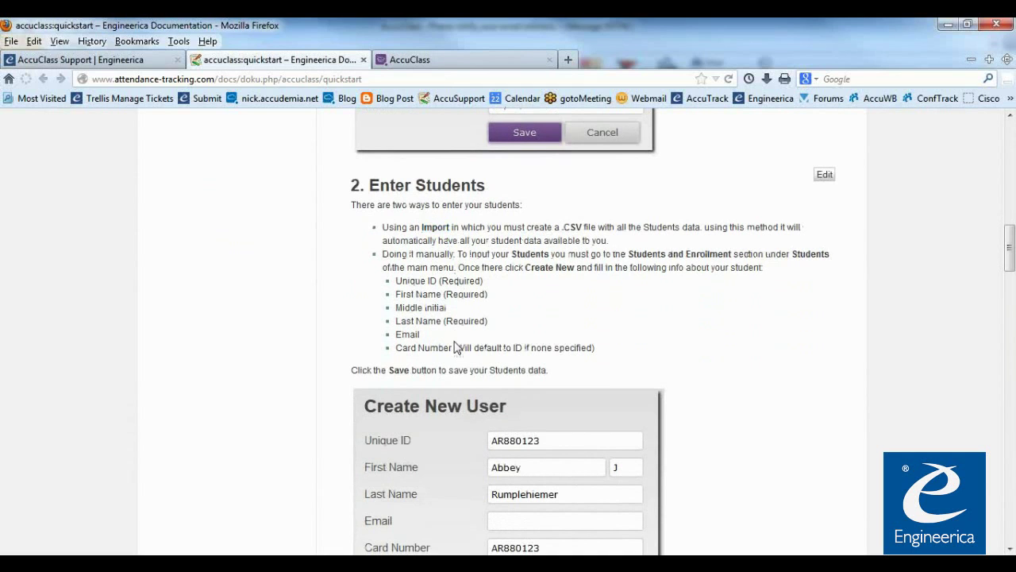
pyautogui.scroll(-2, 452, 395)
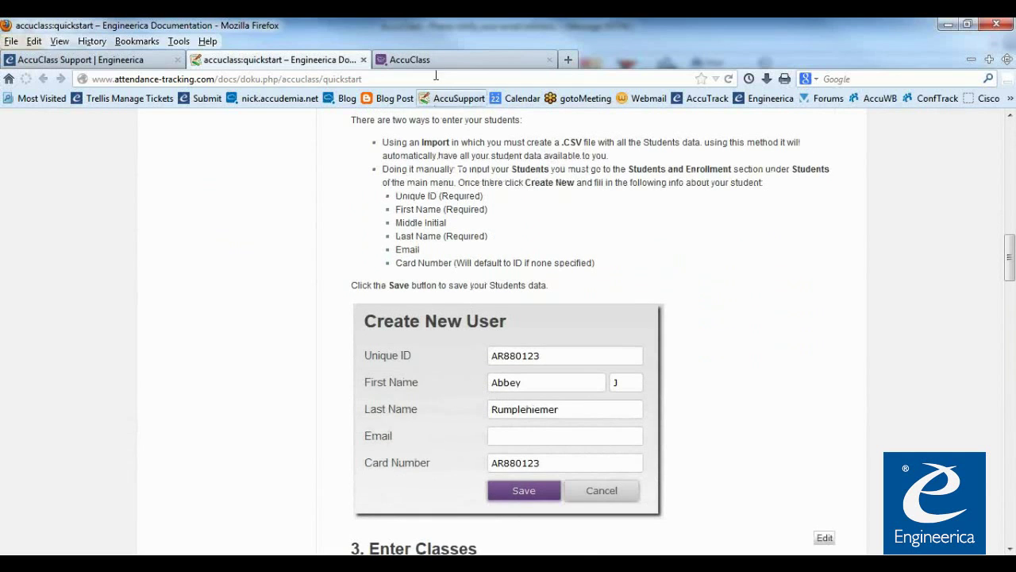
pyautogui.click(426, 60)
# Back on the AccuClass dashboard, open Students and Enrollment to view the single existing student
pyautogui.click(422, 334)
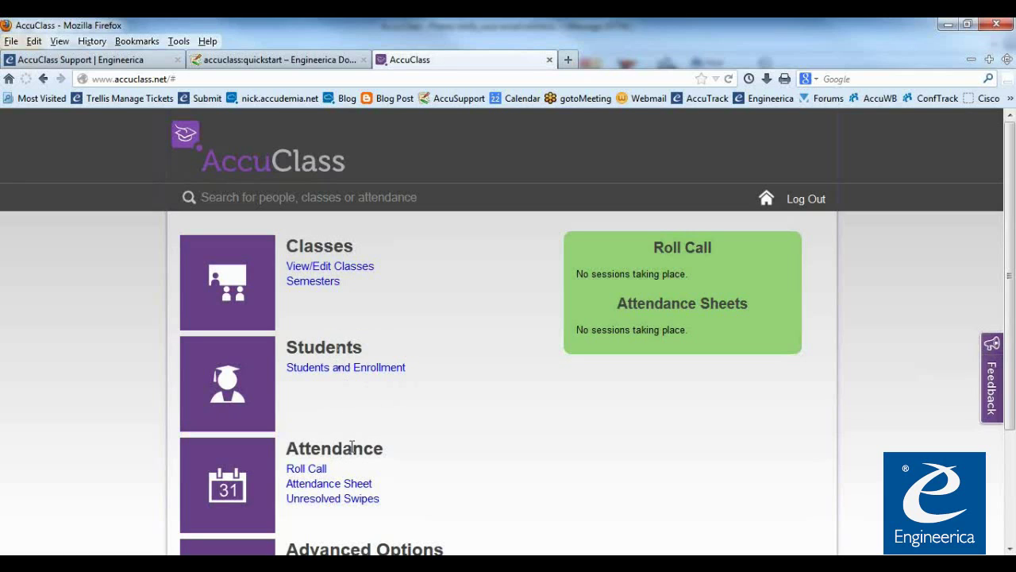
pyautogui.click(316, 369)
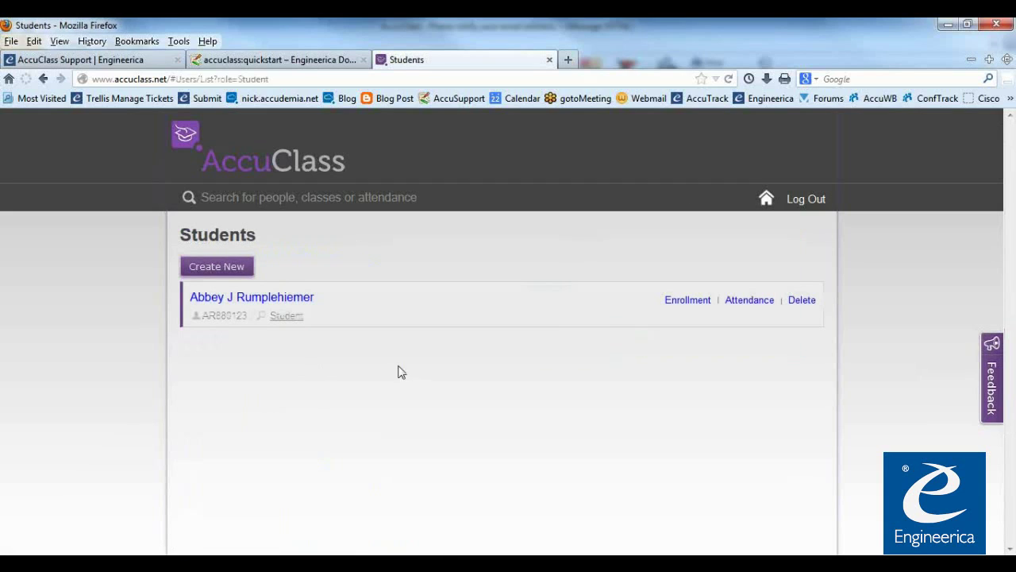
# Create a new student record with a unique ID, first and last name, and save it
pyautogui.click(229, 272)
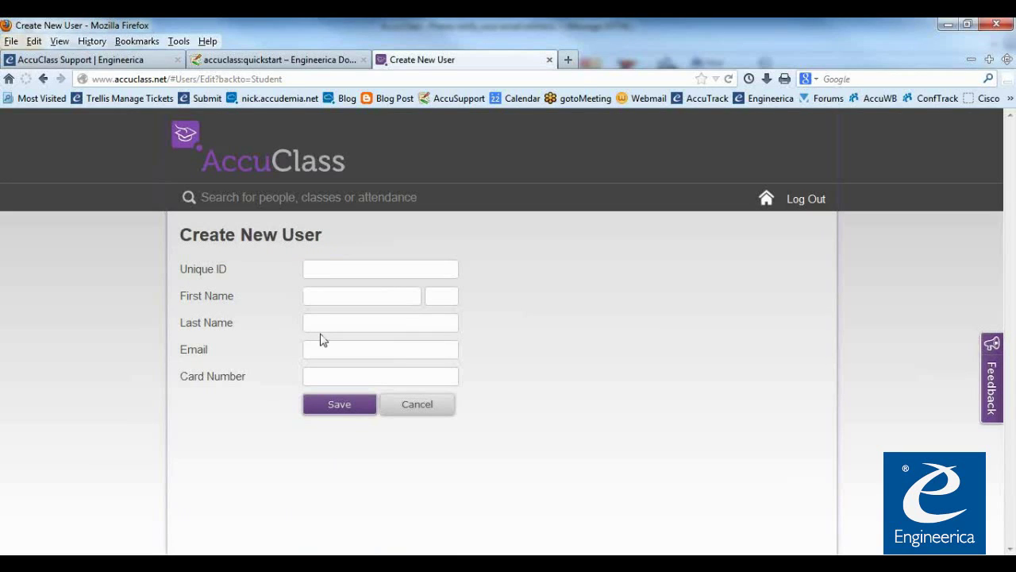
pyautogui.write('666666666')
pyautogui.click(339, 302)
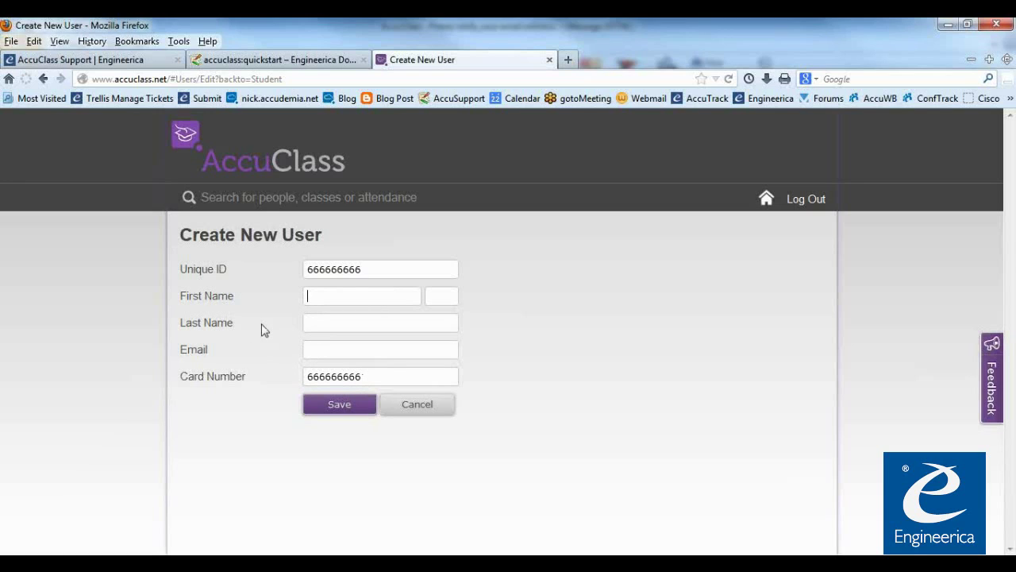
pyautogui.write('ke')
pyautogui.write('Smith')
pyautogui.click(367, 350)
pyautogui.click(340, 407)
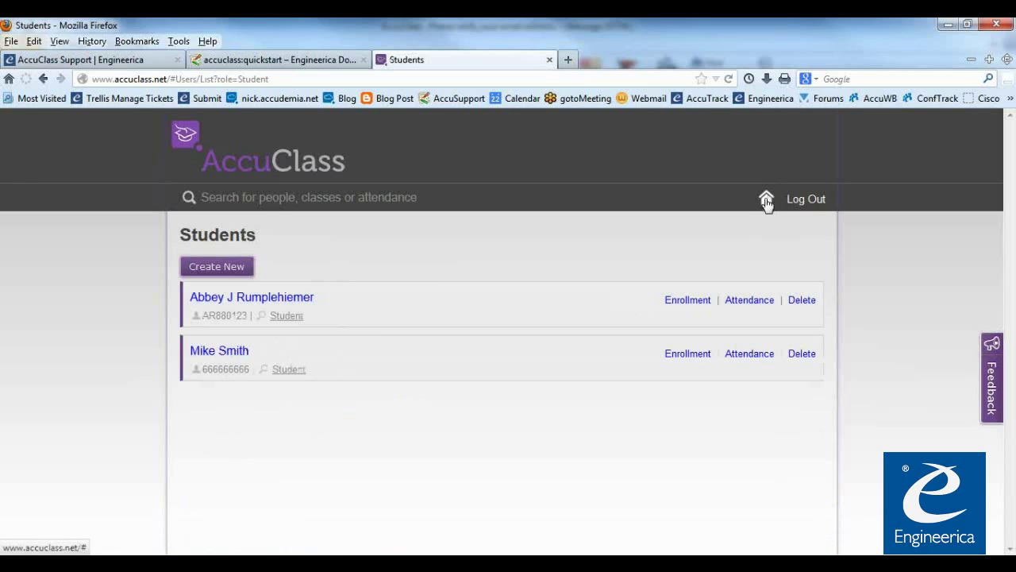
# From the home dashboard, skim the Quick Start guide's Enter Classes instructions, then switch back to AccuClass
pyautogui.click(276, 169)
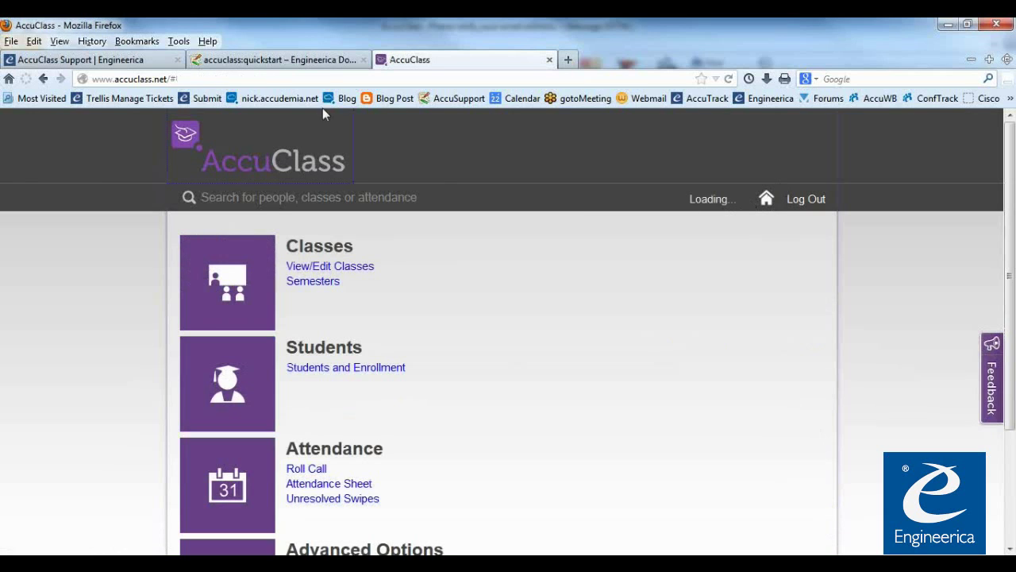
pyautogui.click(323, 60)
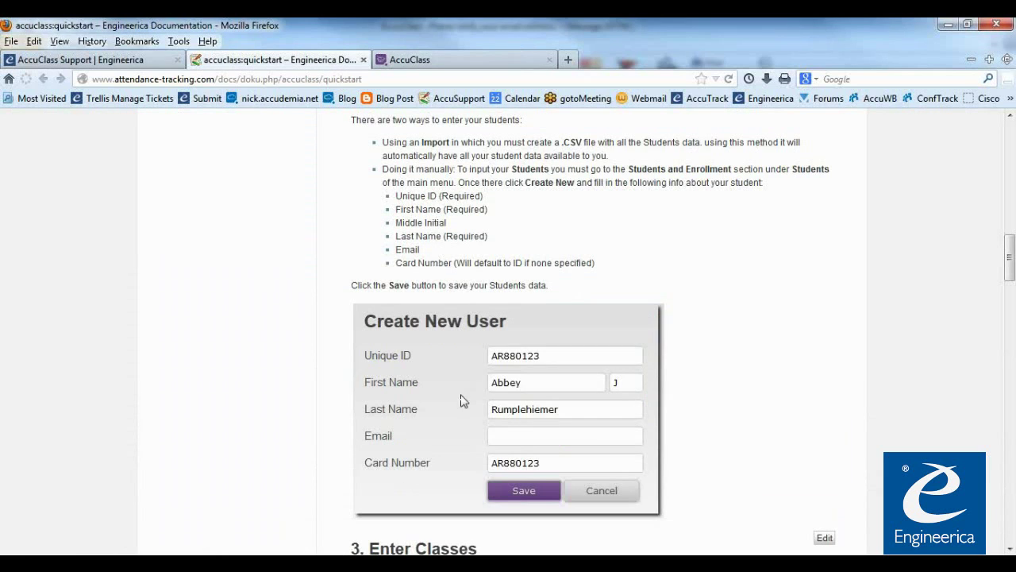
pyautogui.scroll(-6, 464, 405)
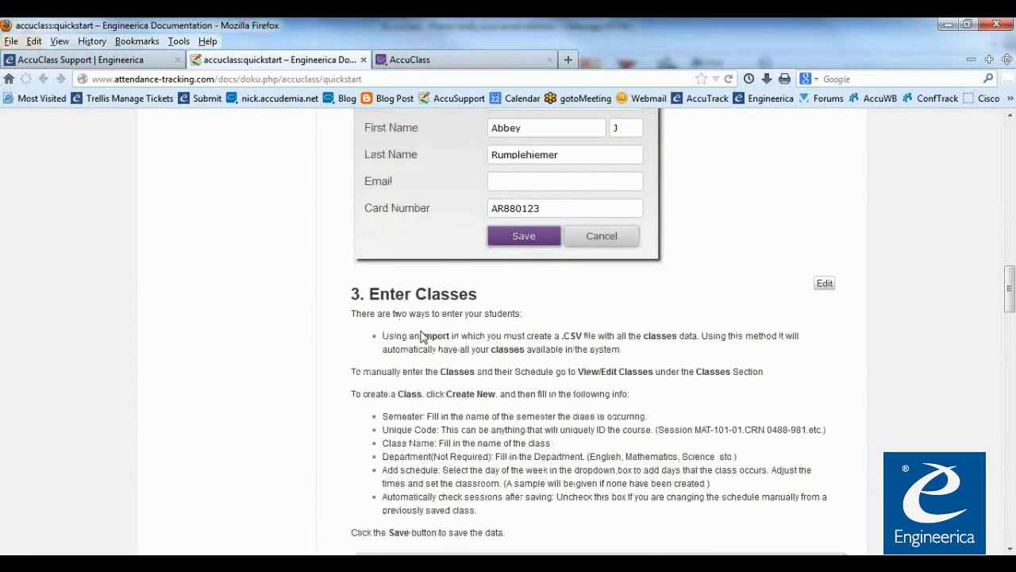
pyautogui.scroll(2, 477, 293)
pyautogui.scroll(-2, 414, 373)
pyautogui.scroll(-4, 465, 327)
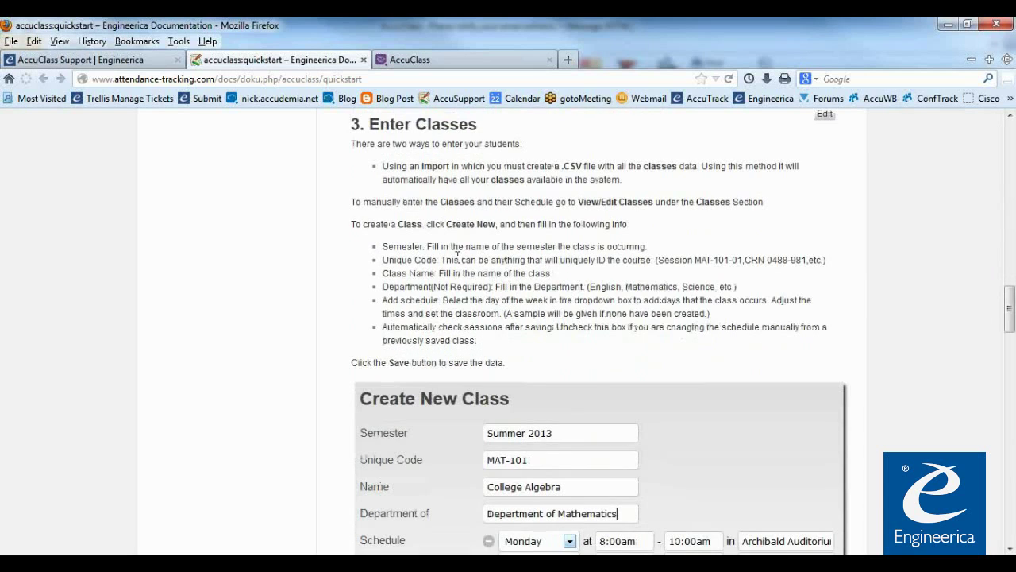
pyautogui.click(434, 64)
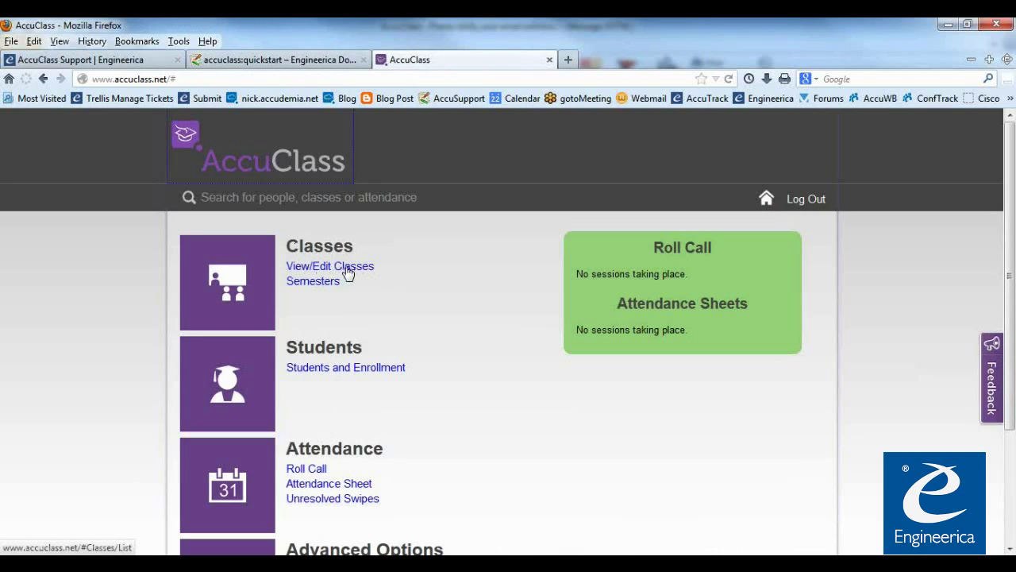
# Start a new class from the classes list and set its semester to Summer 2013
pyautogui.click(348, 272)
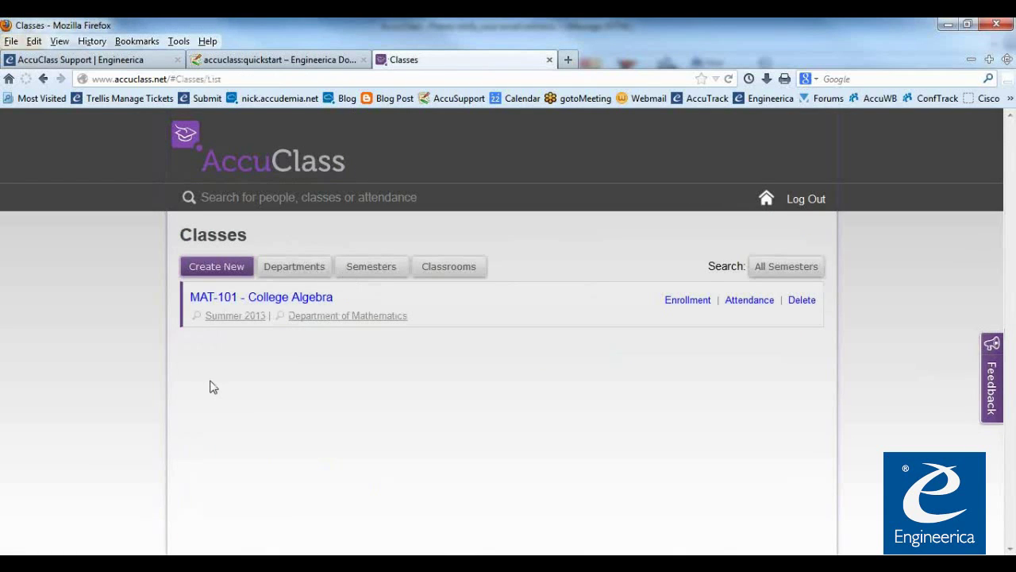
pyautogui.click(231, 274)
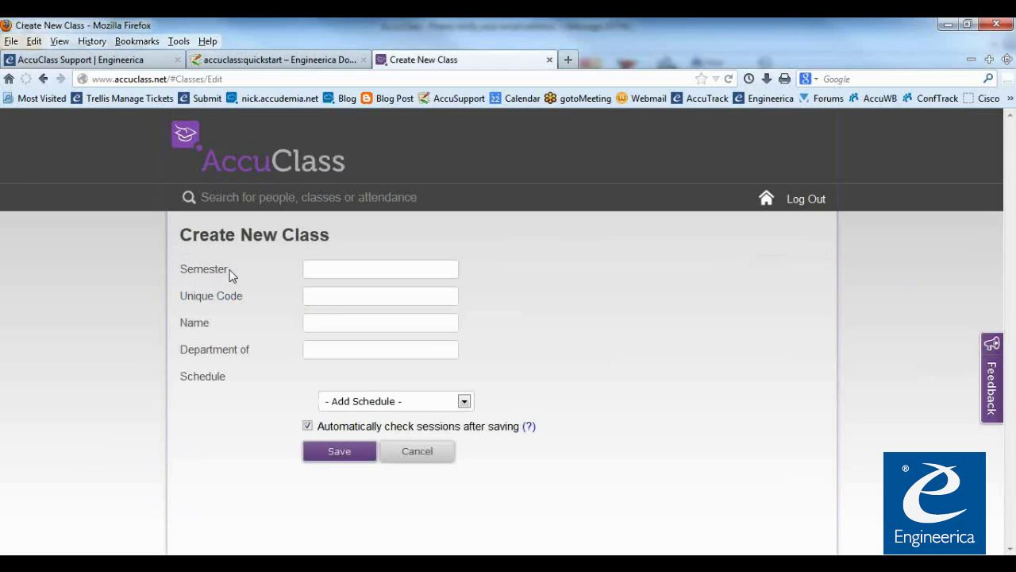
pyautogui.click(314, 271)
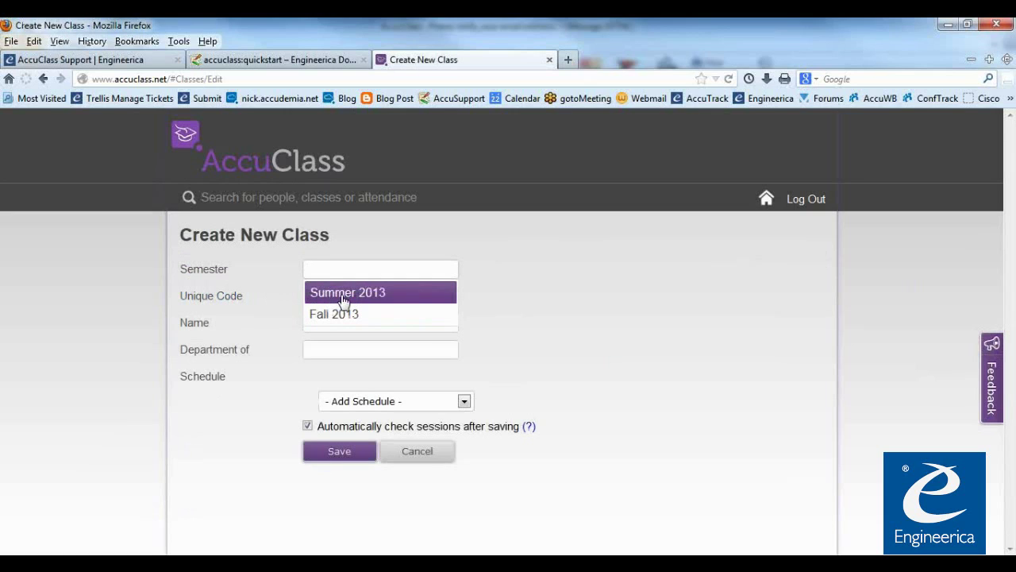
pyautogui.click(339, 295)
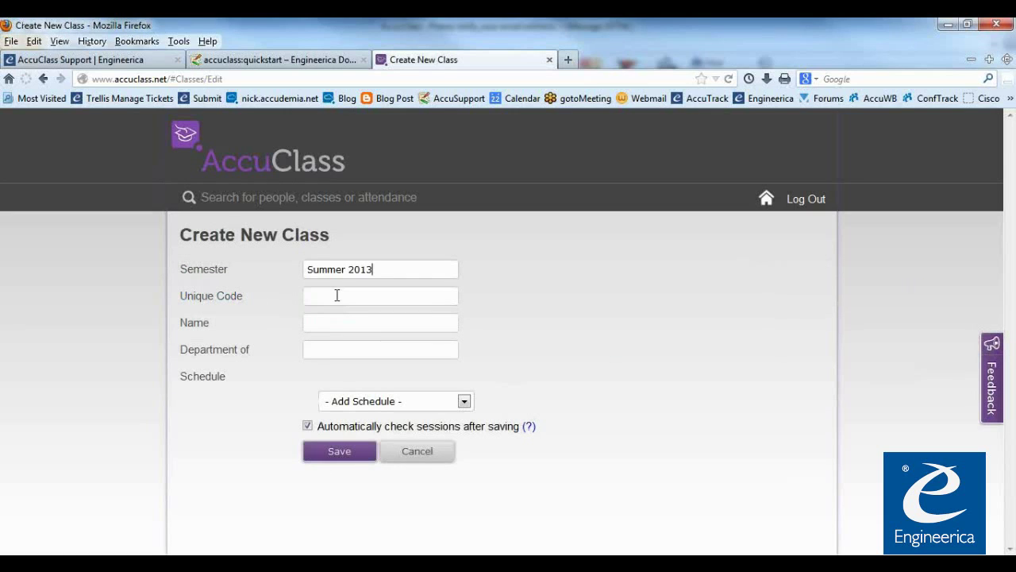
# Enter class code ENG-110 and name English Composition, leaving the department unassigned
pyautogui.click(322, 294)
pyautogui.write('NG')
pyautogui.write('ish Composition')
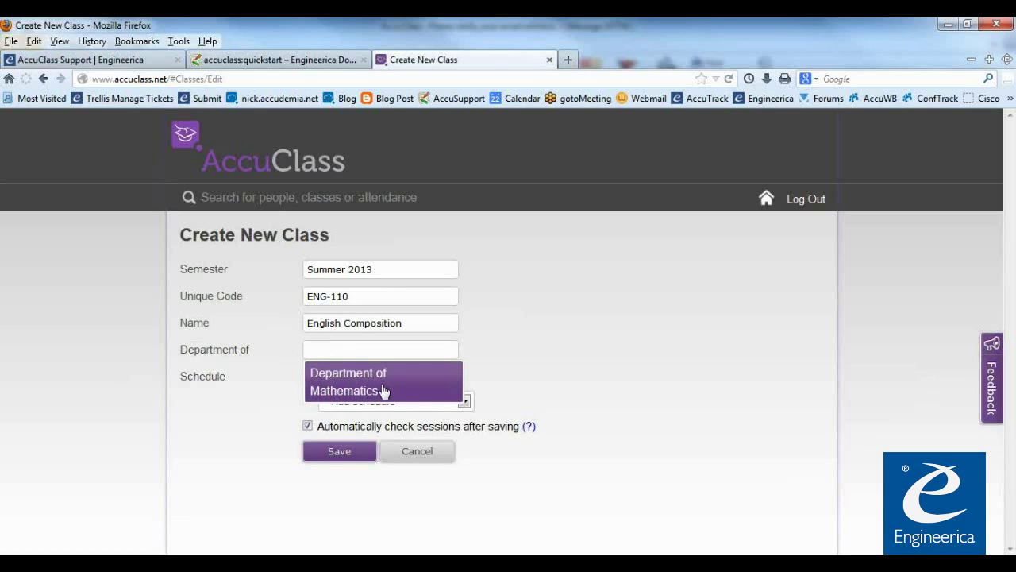
pyautogui.click(506, 352)
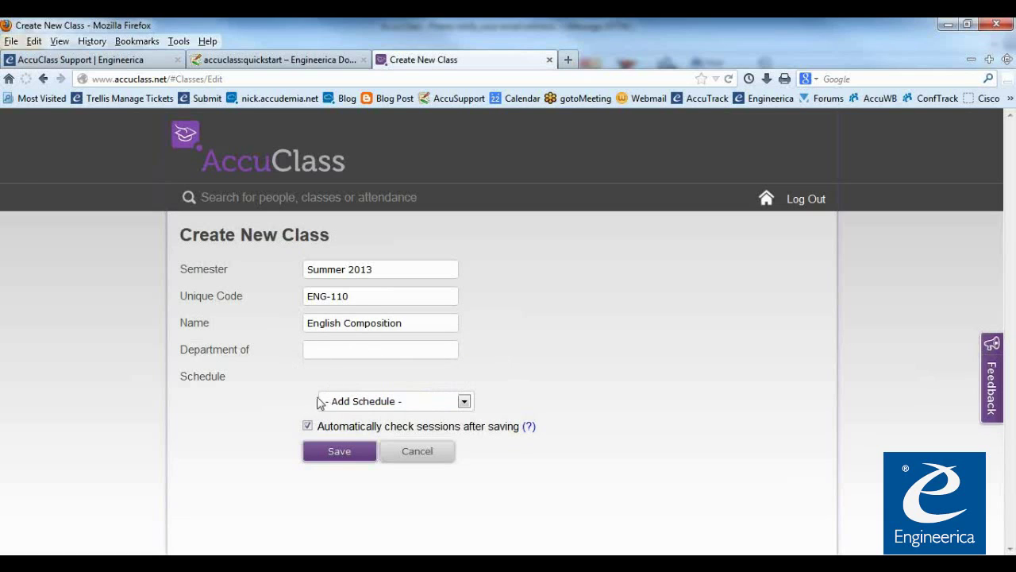
pyautogui.click(307, 426)
pyautogui.click(464, 403)
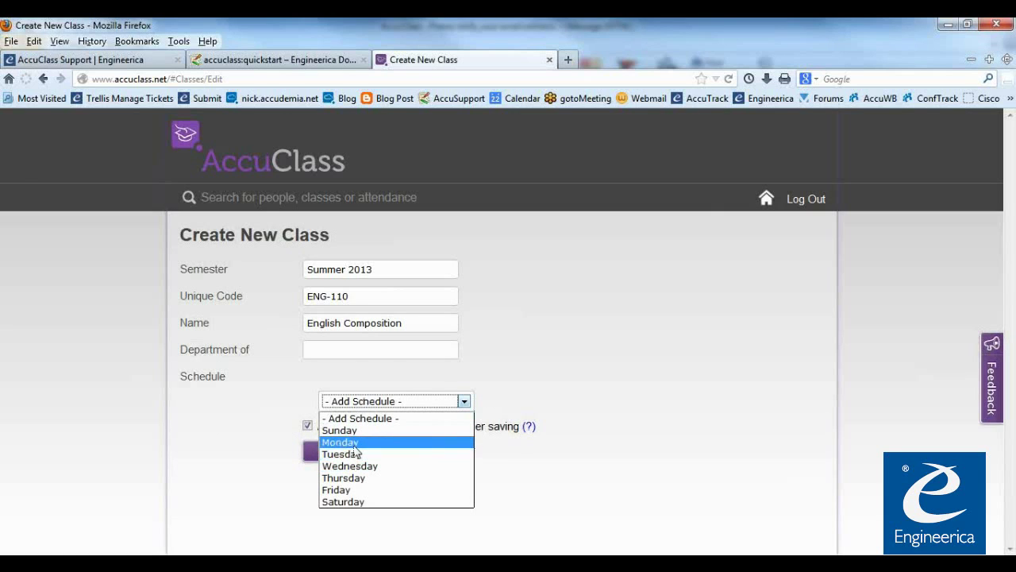
# Add Monday, Tuesday and Thursday meeting rows from the Add Schedule list
pyautogui.click(354, 443)
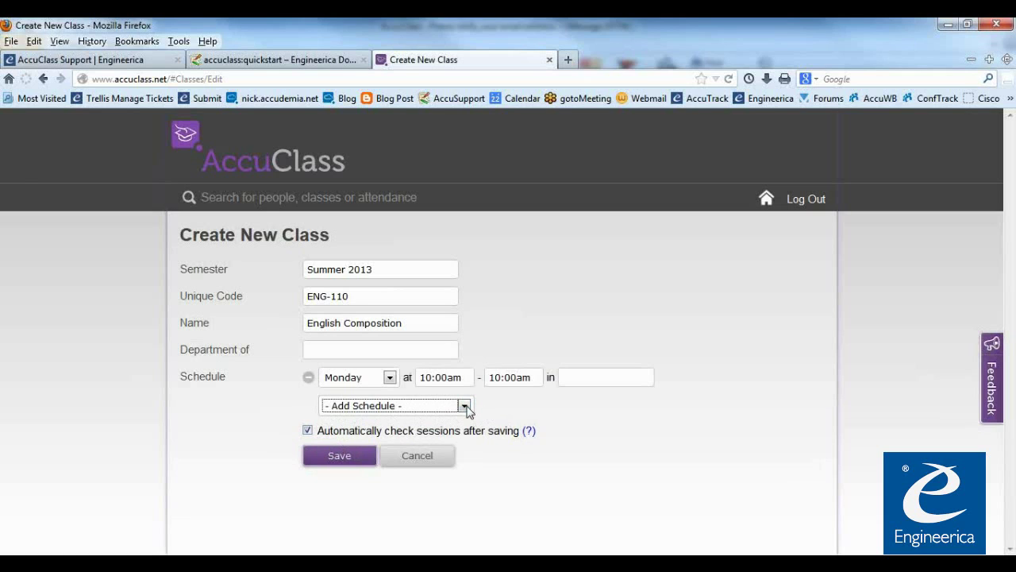
pyautogui.click(467, 408)
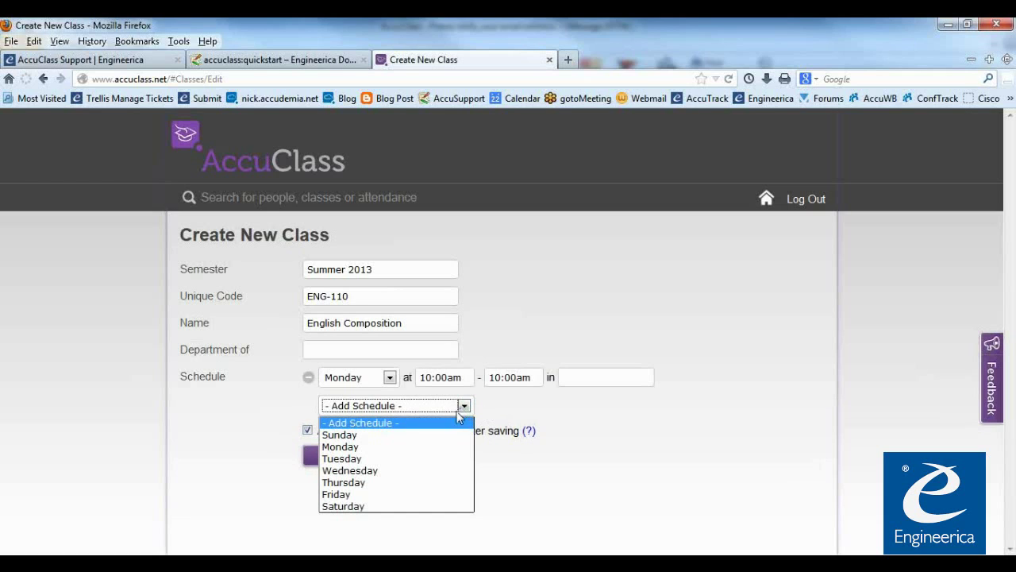
pyautogui.click(355, 460)
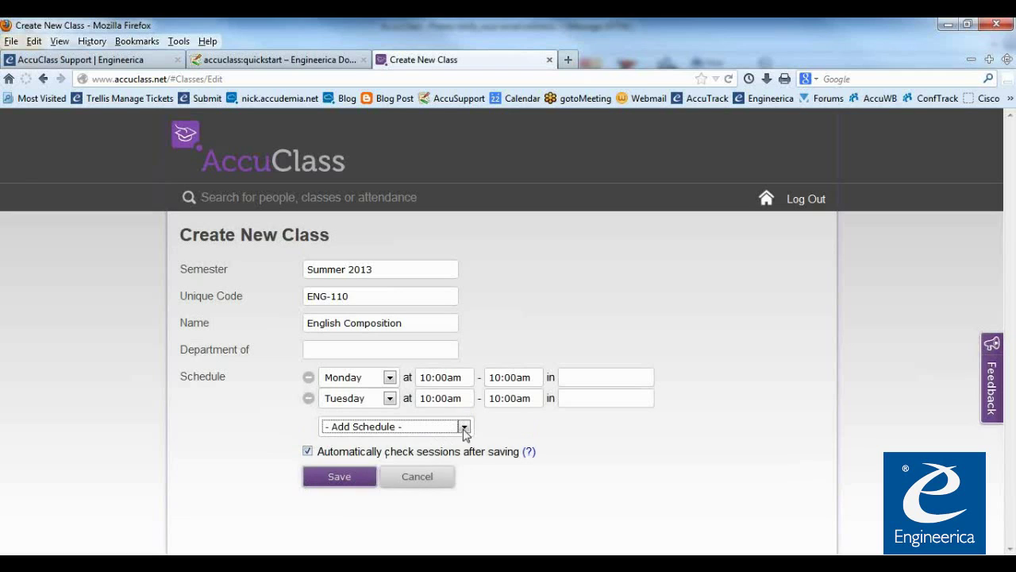
pyautogui.click(464, 426)
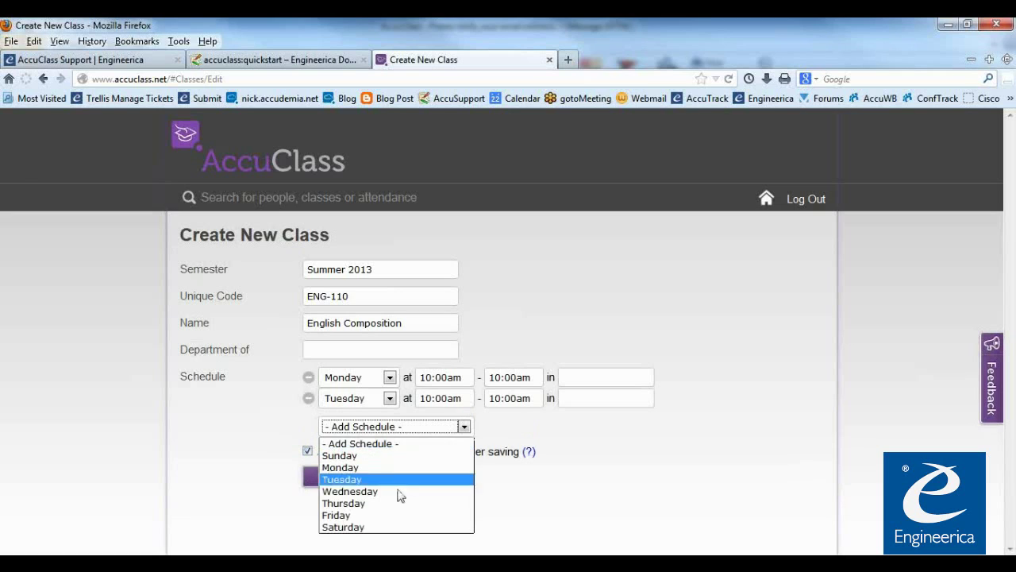
pyautogui.click(349, 503)
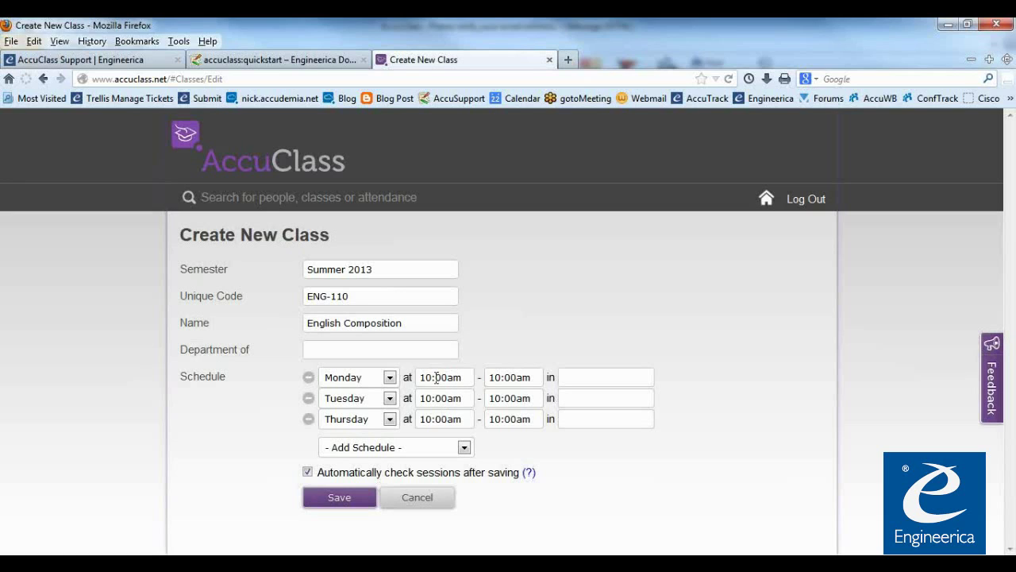
# Set Monday's meeting to 2:00pm–4:00pm and Tuesday's to 2:30pm–4:30pm
pyautogui.click(427, 378)
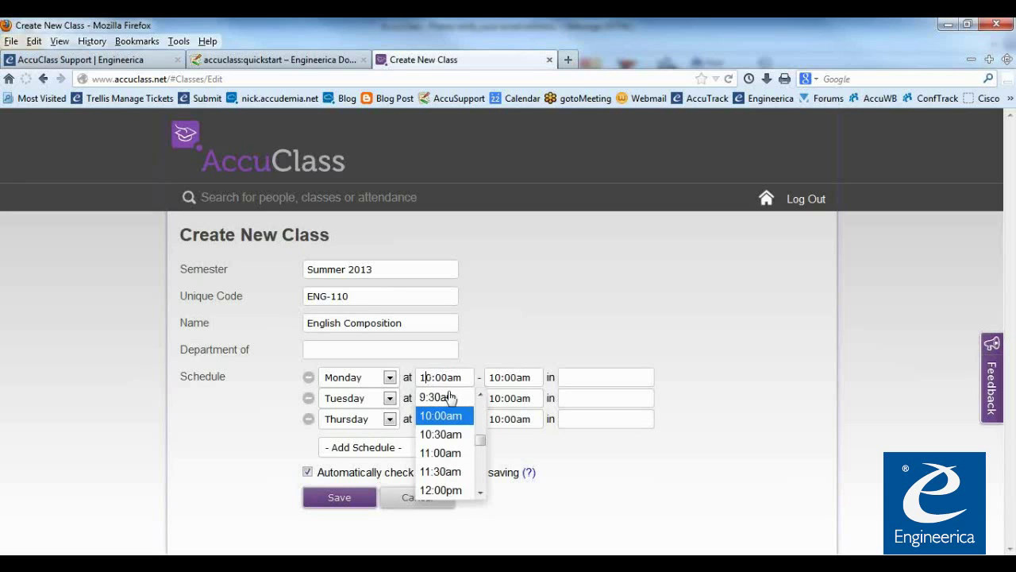
pyautogui.moveTo(478, 447); pyautogui.dragTo(480, 454)
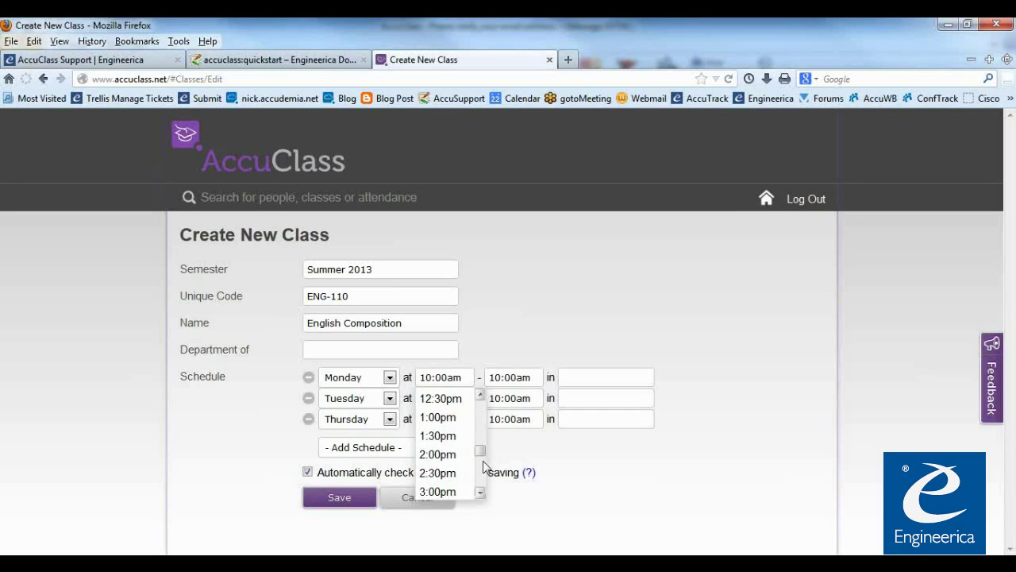
pyautogui.click(447, 456)
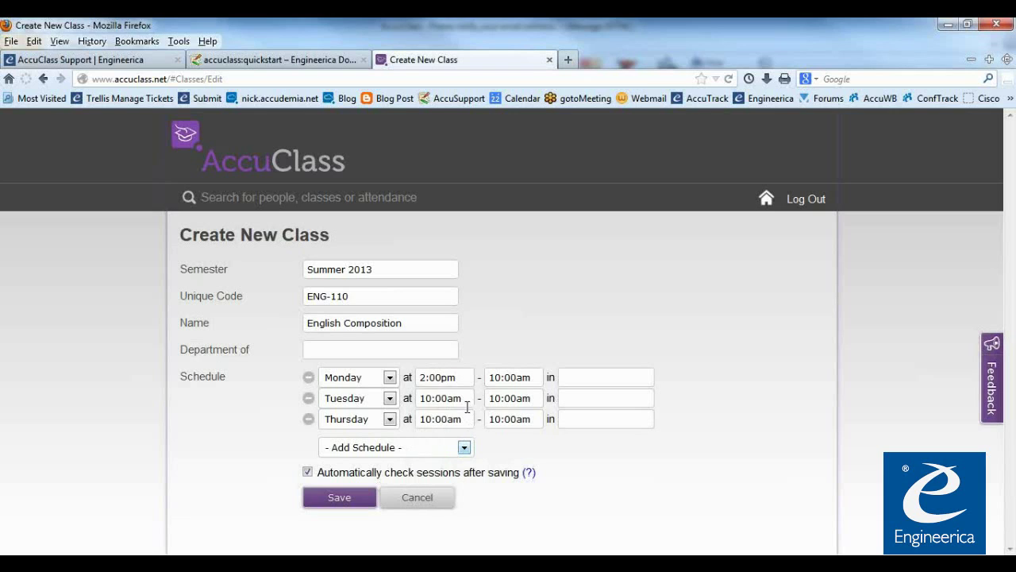
pyautogui.click(505, 379)
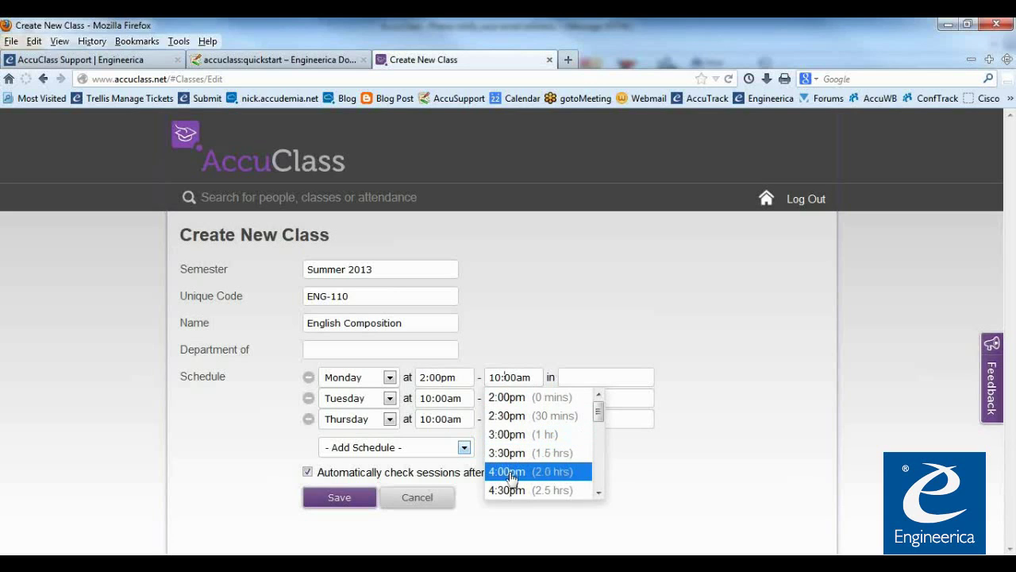
pyautogui.click(510, 473)
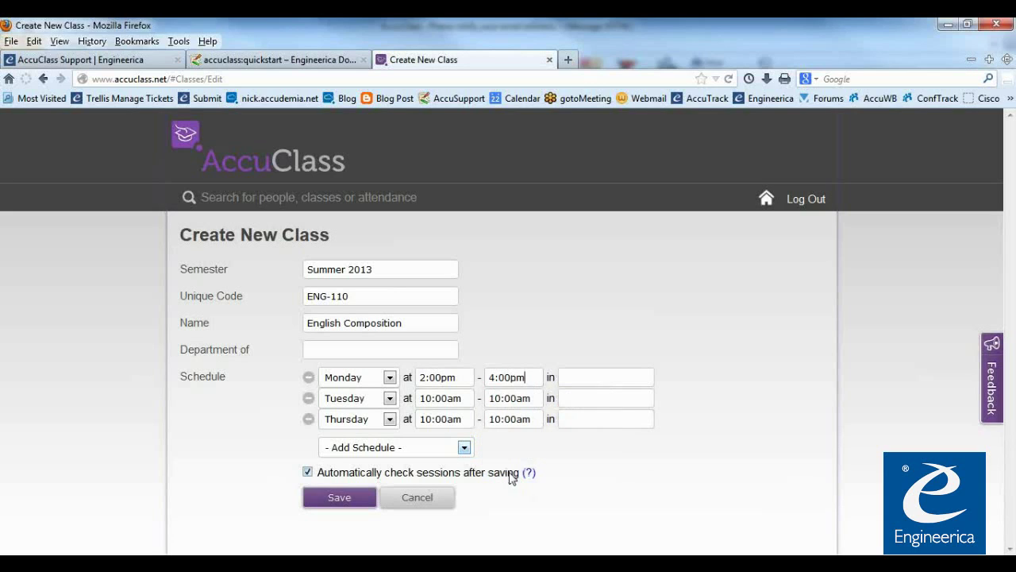
pyautogui.click(428, 401)
pyautogui.click(480, 514)
pyautogui.scroll(-2, 480, 514)
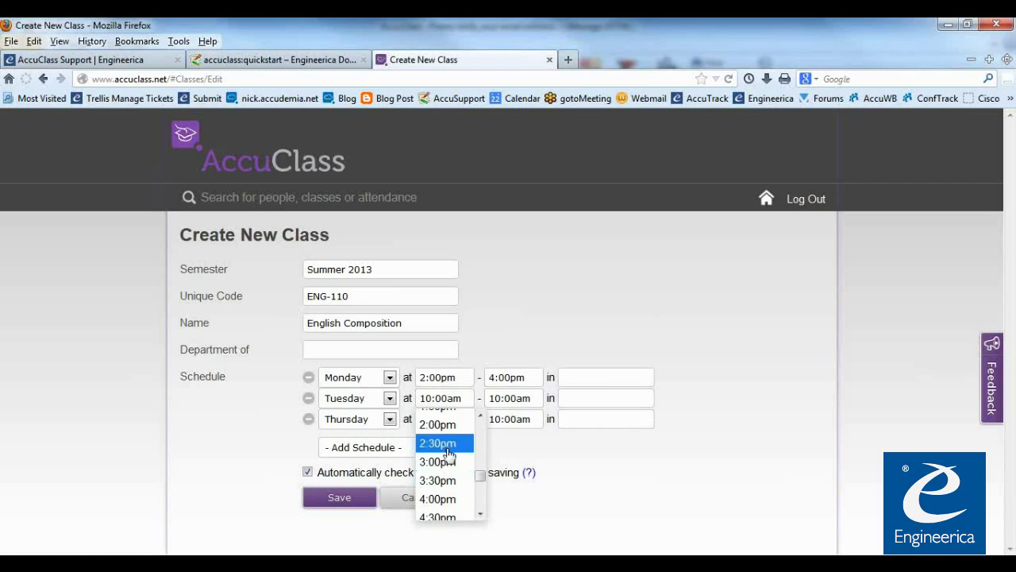
pyautogui.click(439, 443)
pyautogui.click(511, 401)
pyautogui.click(520, 492)
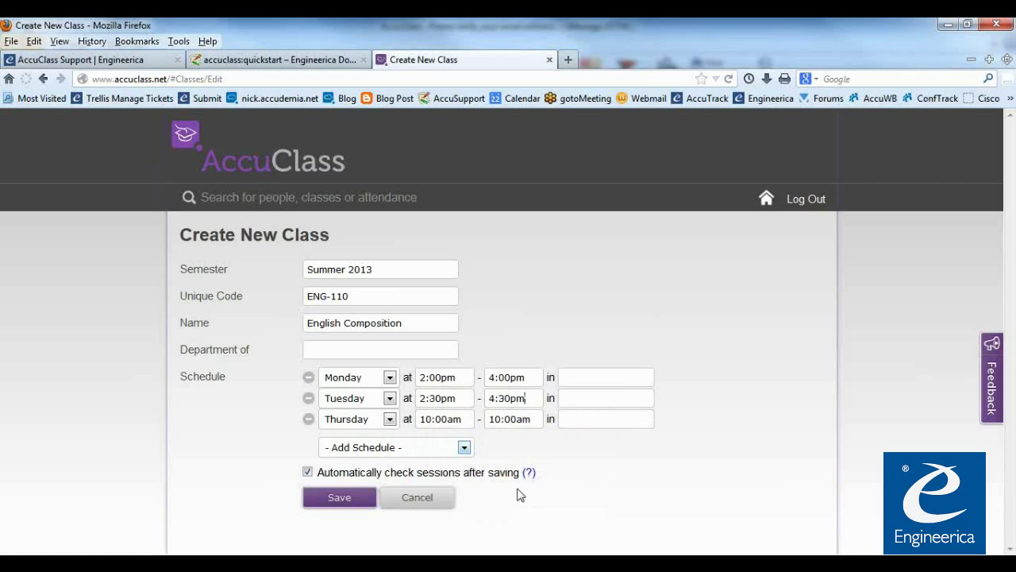
# Set Thursday's meeting to 3:00pm–4:00pm
pyautogui.click(442, 422)
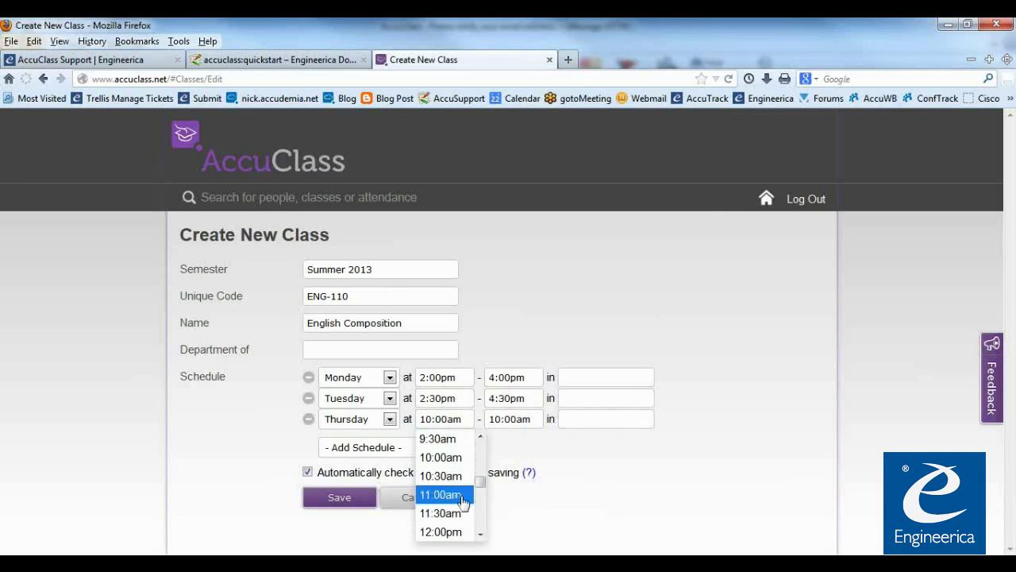
pyautogui.click(479, 536)
pyautogui.click(479, 536)
pyautogui.click(480, 536)
pyautogui.click(441, 521)
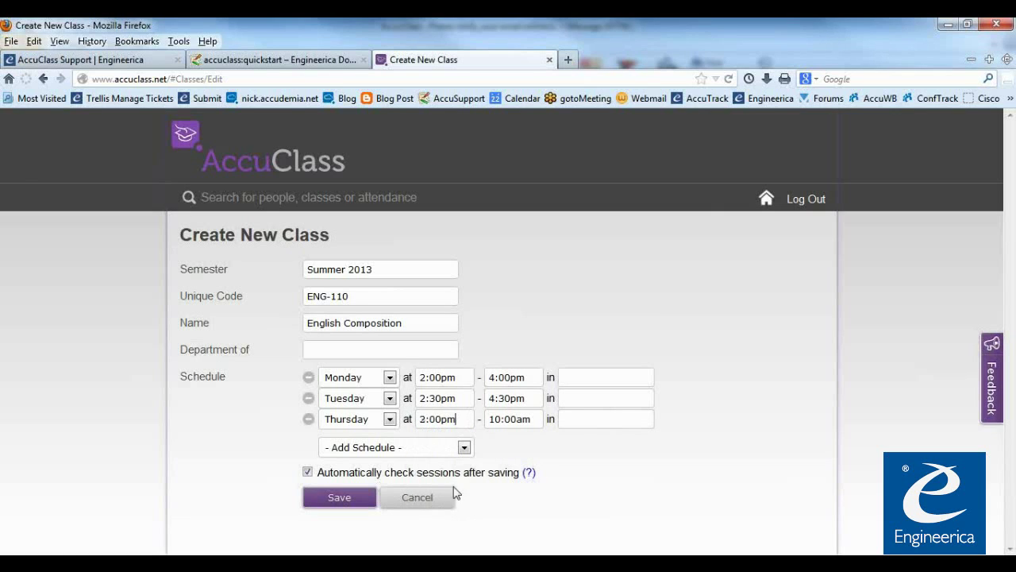
pyautogui.click(493, 424)
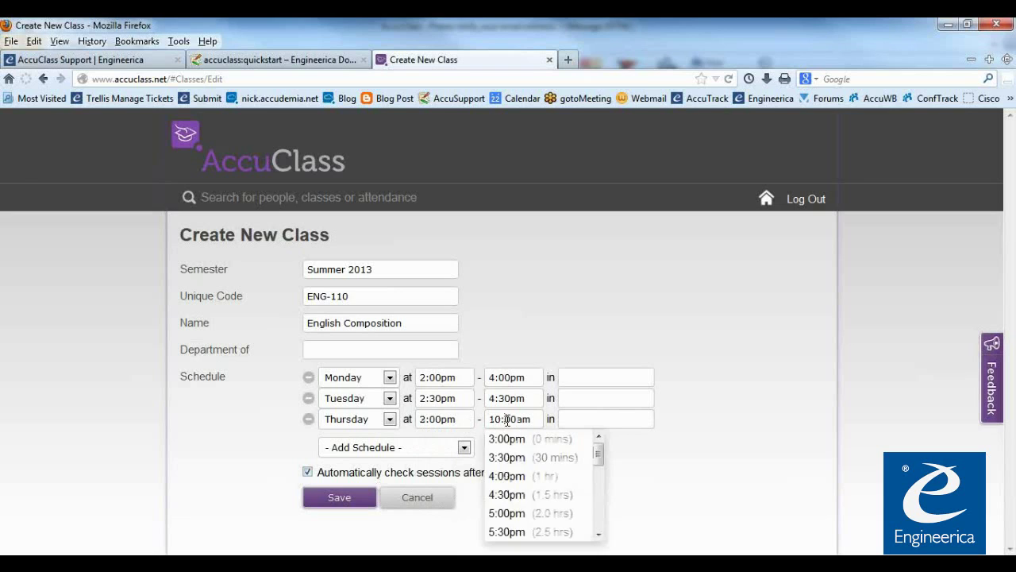
pyautogui.click(524, 477)
pyautogui.click(585, 419)
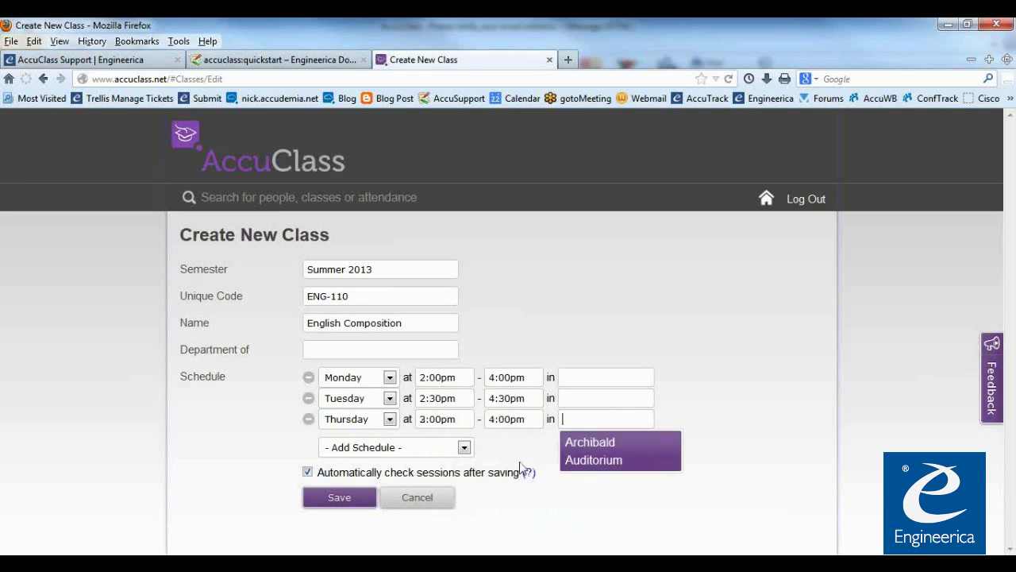
pyautogui.click(568, 397)
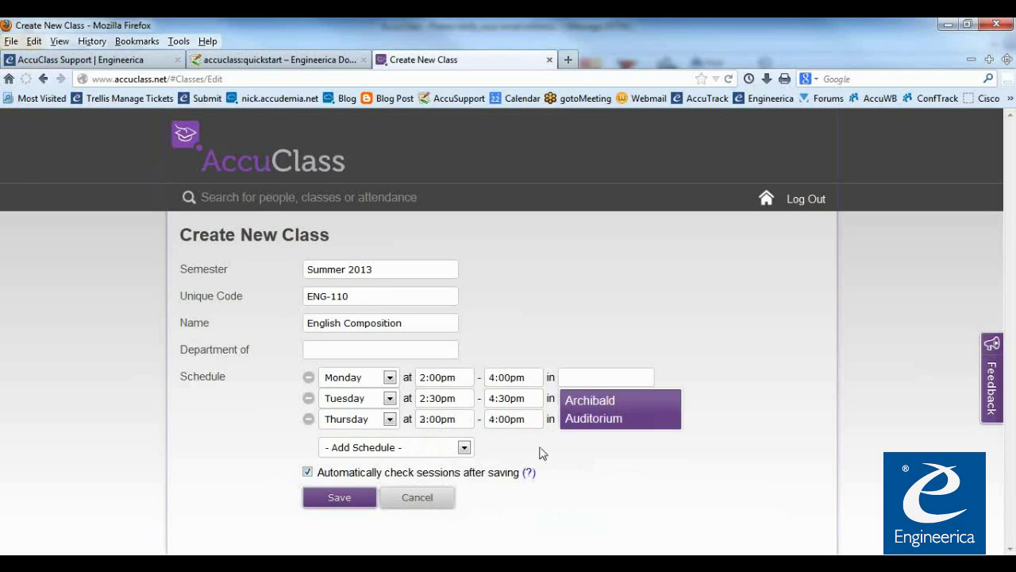
# Start filling in the Monday and Tuesday room fields and attempt to save the class
pyautogui.click(597, 400)
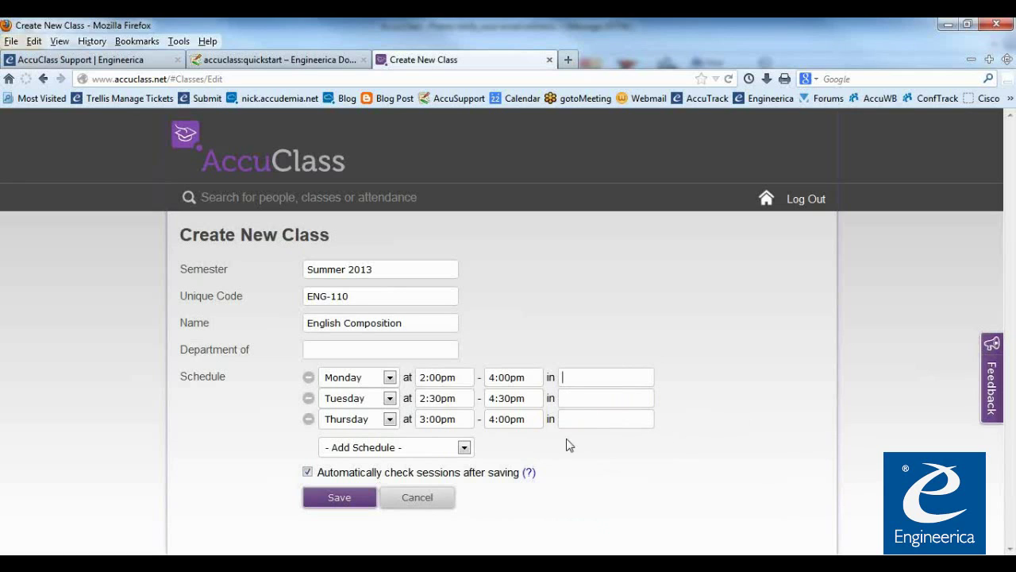
pyautogui.click(577, 379)
pyautogui.click(571, 397)
pyautogui.click(350, 502)
pyautogui.click(356, 499)
# Set the Monday, Tuesday and Thursday rooms to Archibald Auditorium and save ENG-110
pyautogui.click(565, 377)
pyautogui.click(578, 376)
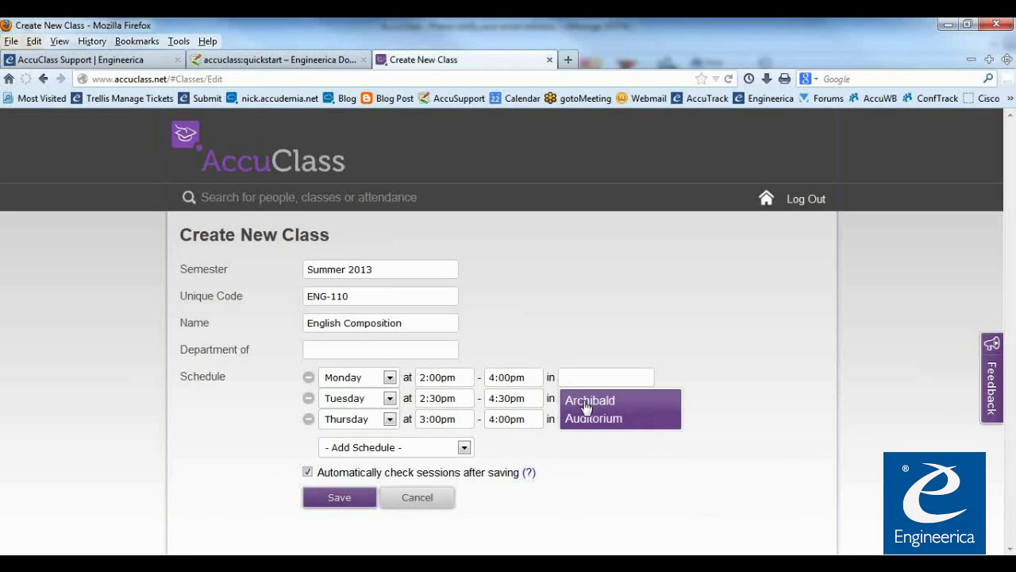
pyautogui.click(585, 409)
pyautogui.click(587, 436)
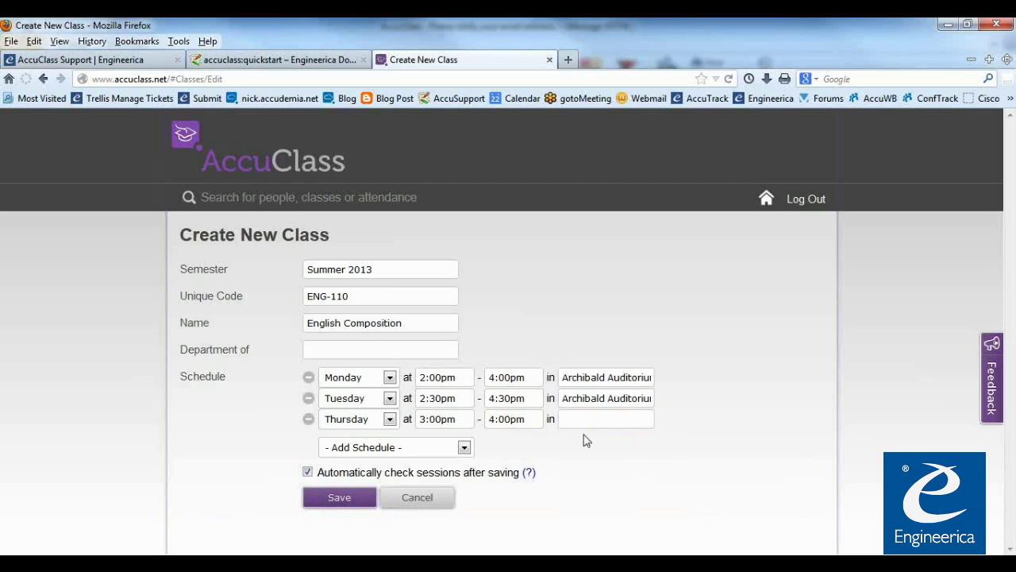
pyautogui.click(585, 445)
pyautogui.moveTo(597, 377); pyautogui.dragTo(669, 381)
pyautogui.click(550, 462)
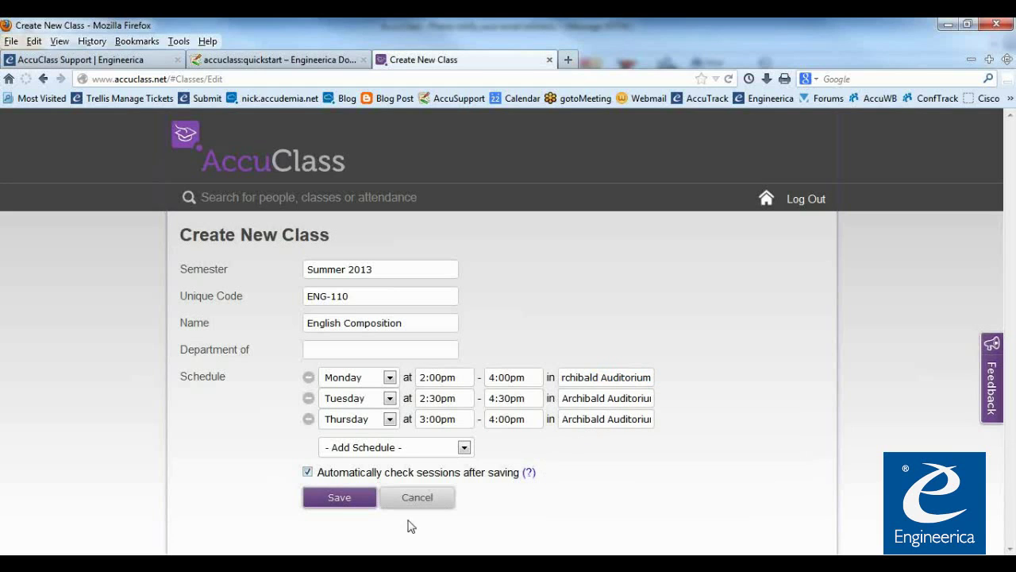
pyautogui.click(339, 498)
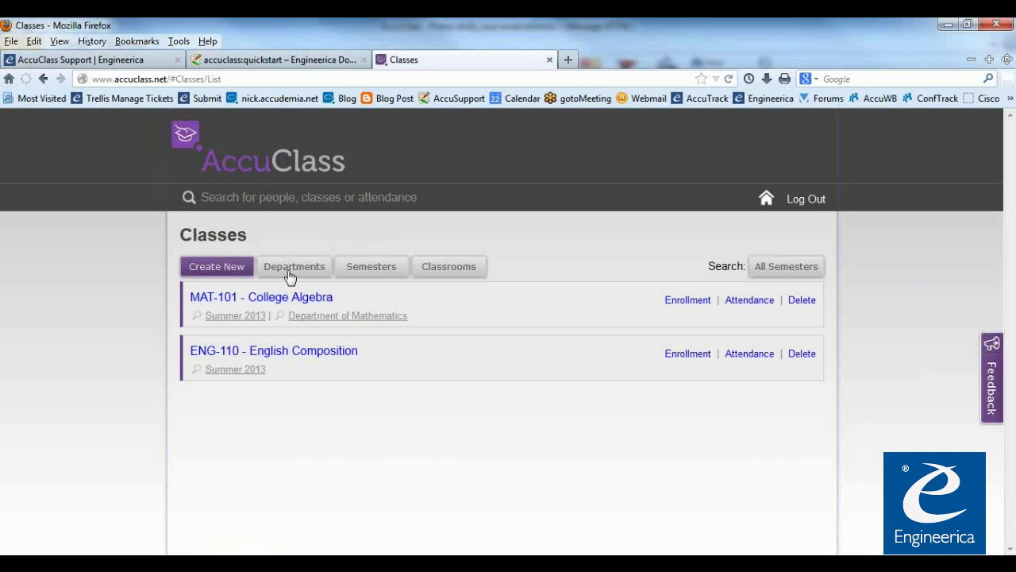
pyautogui.click(289, 277)
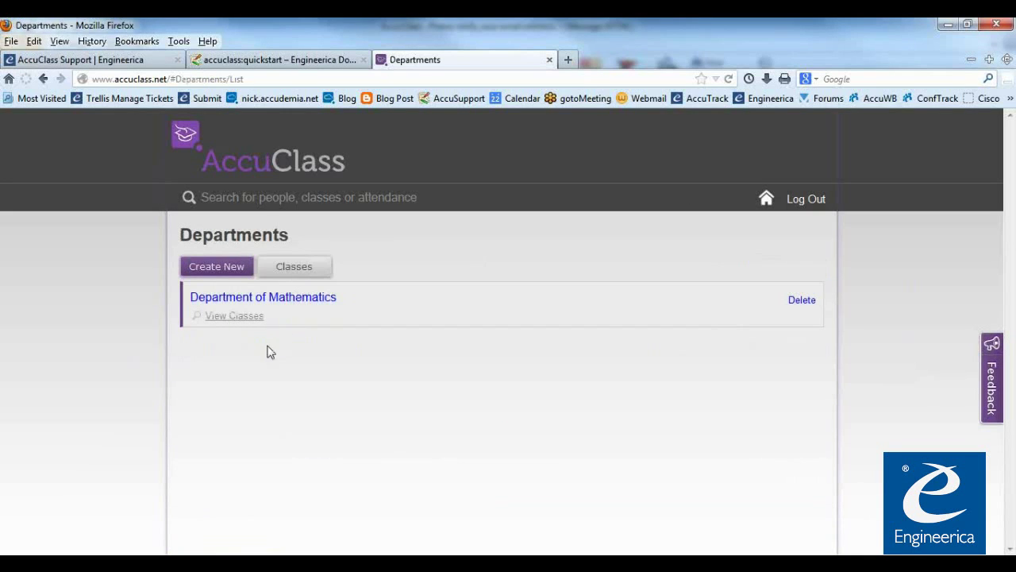
# Create and save a new department named Department of English Studies
pyautogui.click(223, 273)
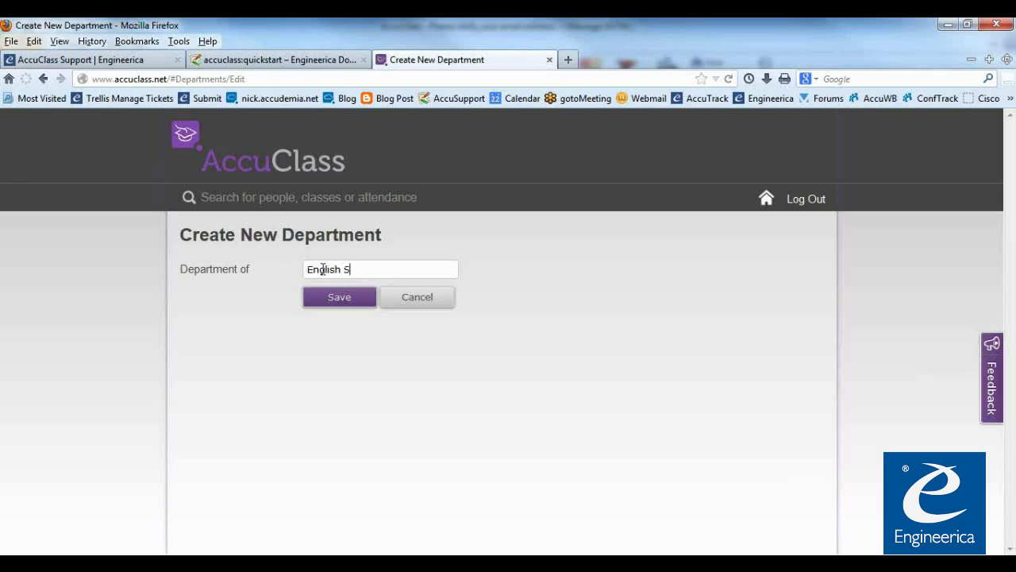
pyautogui.write('ies')
pyautogui.click(340, 307)
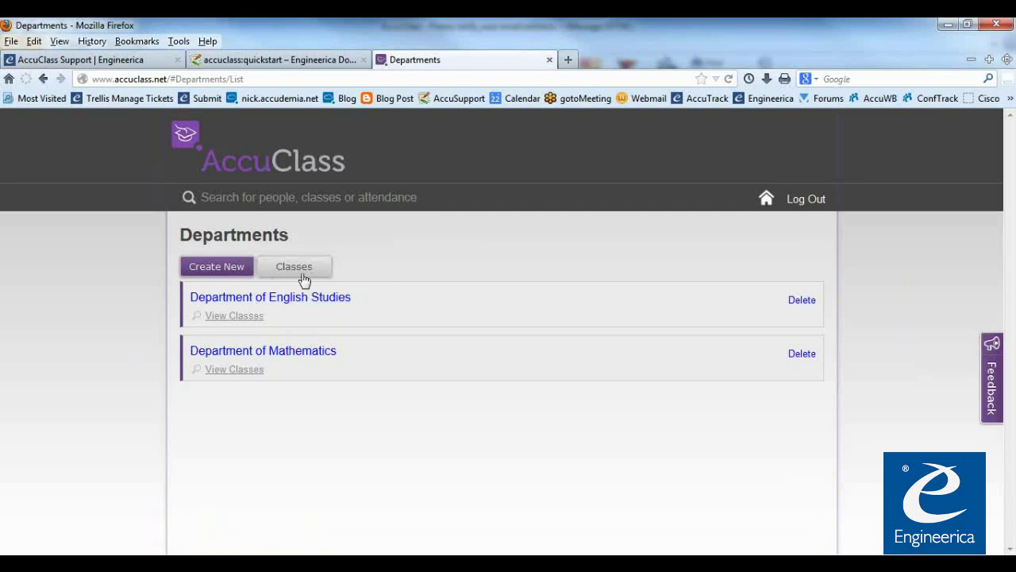
# Assign ENG-110 English Composition to Department of English Studies and save the class
pyautogui.click(293, 272)
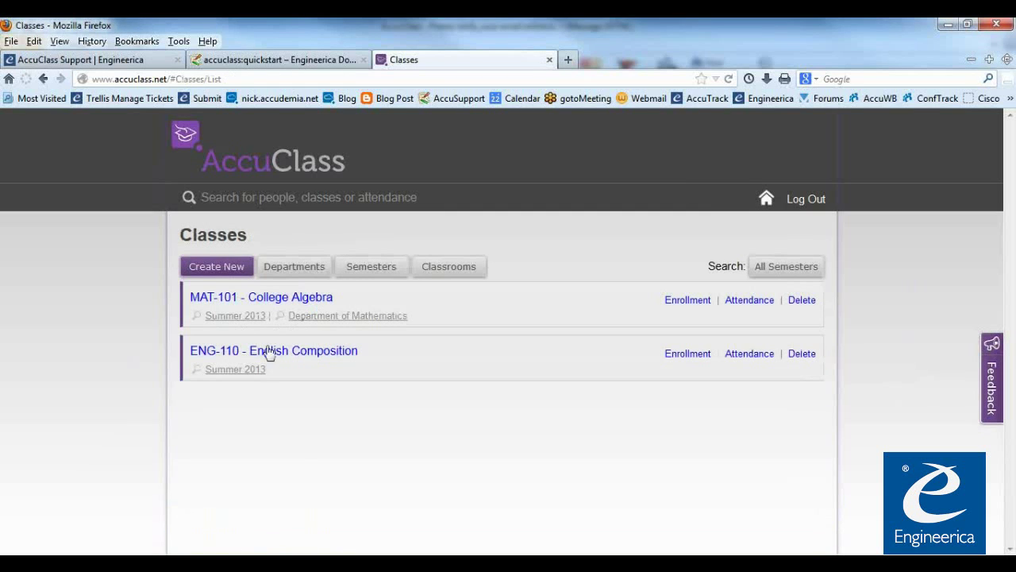
pyautogui.click(284, 358)
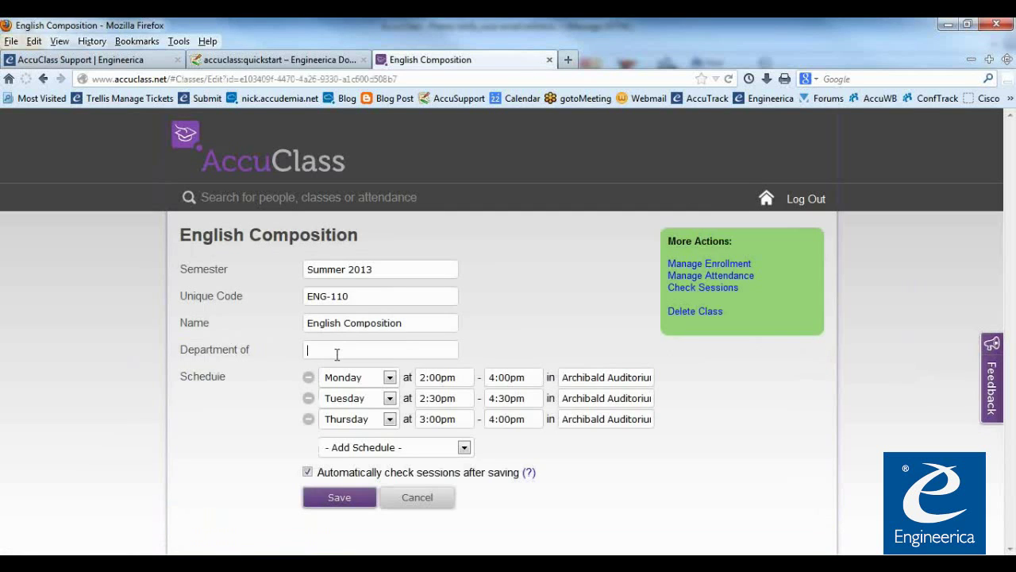
pyautogui.click(337, 354)
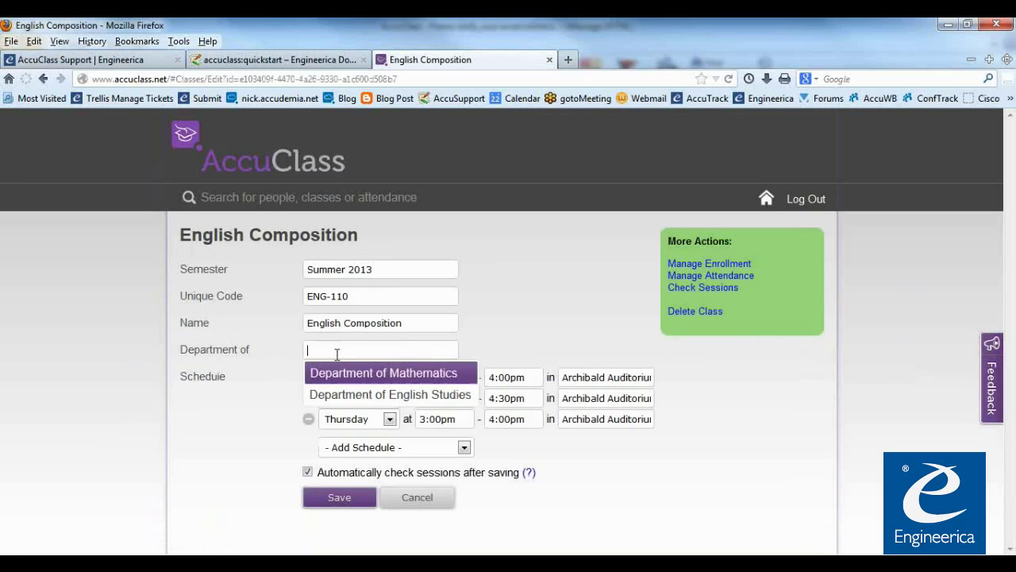
pyautogui.click(367, 398)
pyautogui.click(350, 500)
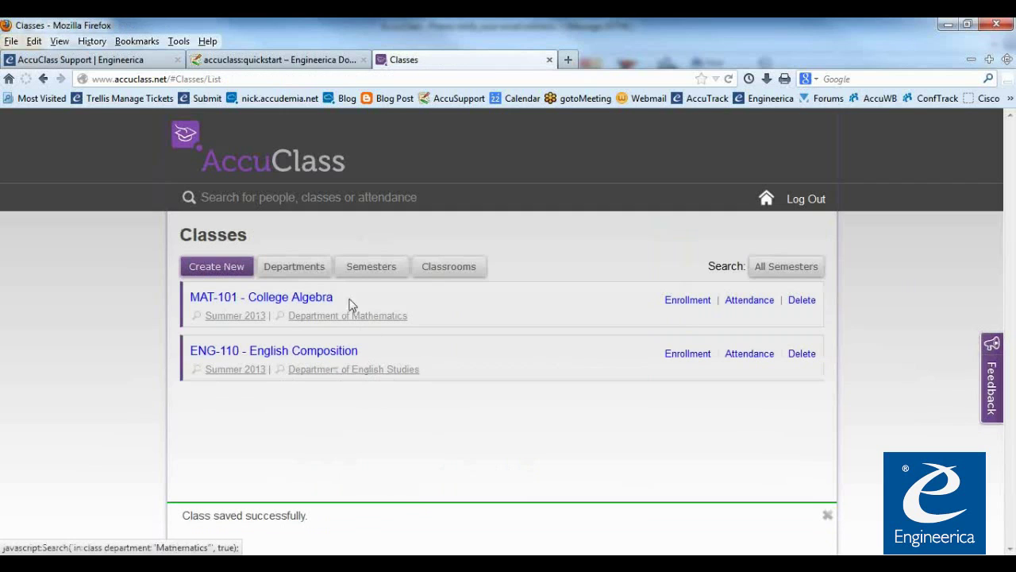
pyautogui.click(434, 269)
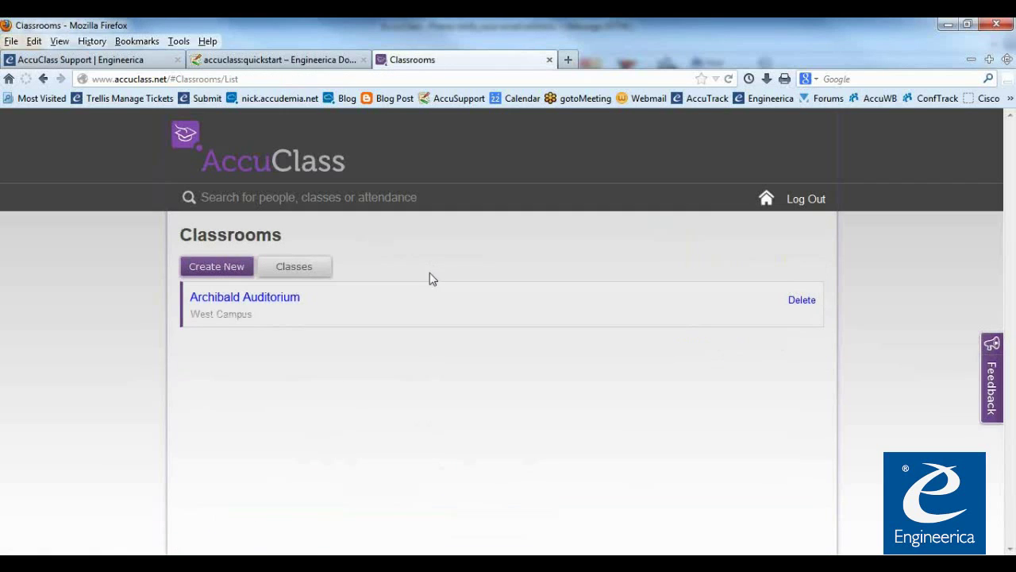
# Create classroom RM101 in 200 Building, then return to the MAT-101 and ENG-110 classes list
pyautogui.click(230, 273)
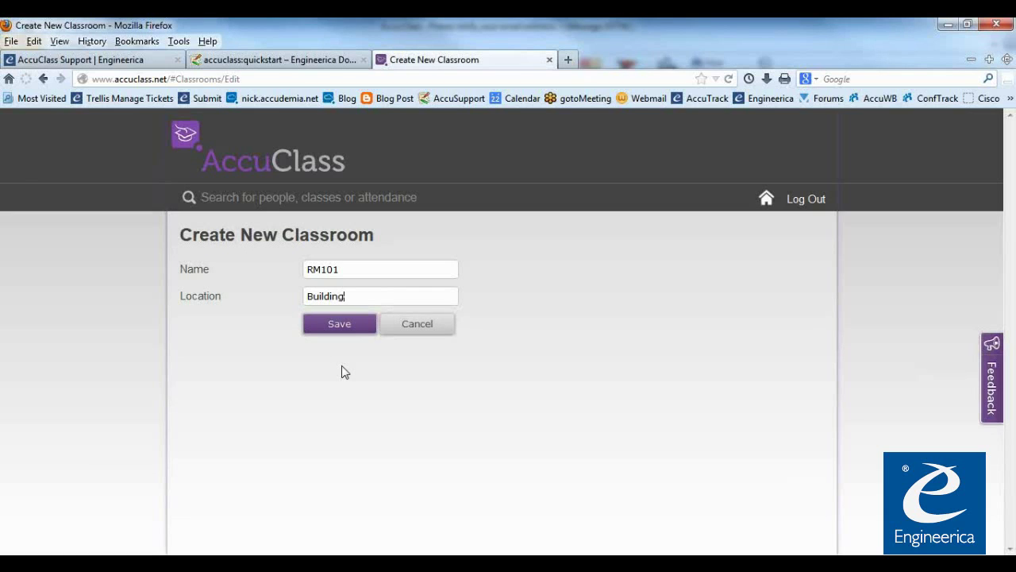
pyautogui.write('200')
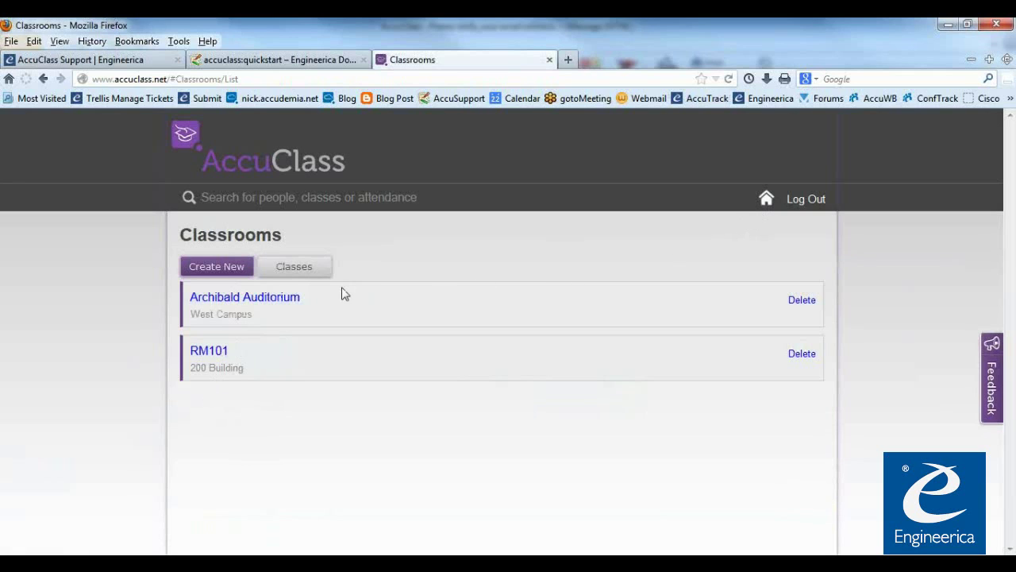
pyautogui.click(307, 275)
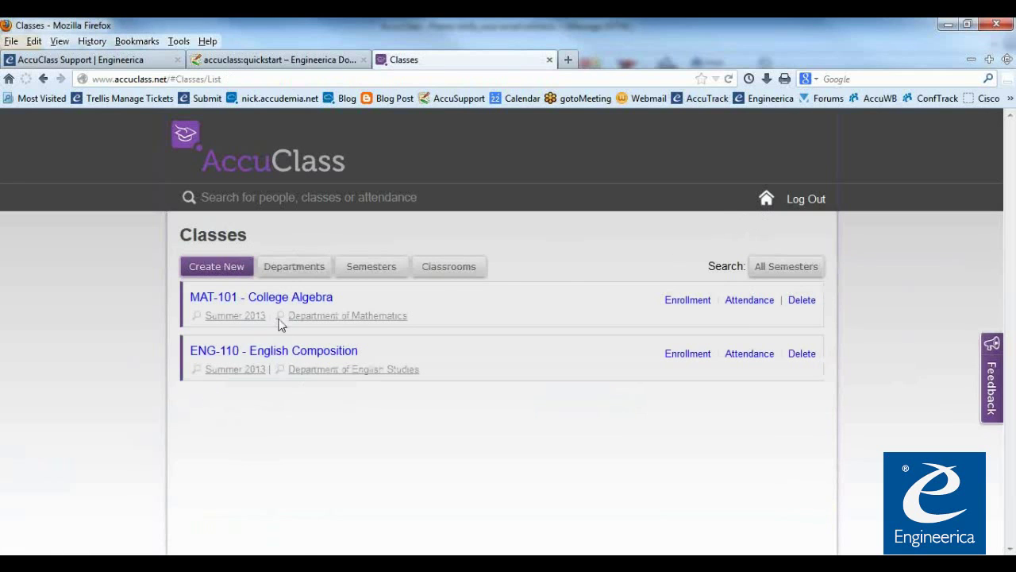
# Open ENG-110 and change the Monday and Tuesday session rooms to RM101
pyautogui.click(267, 353)
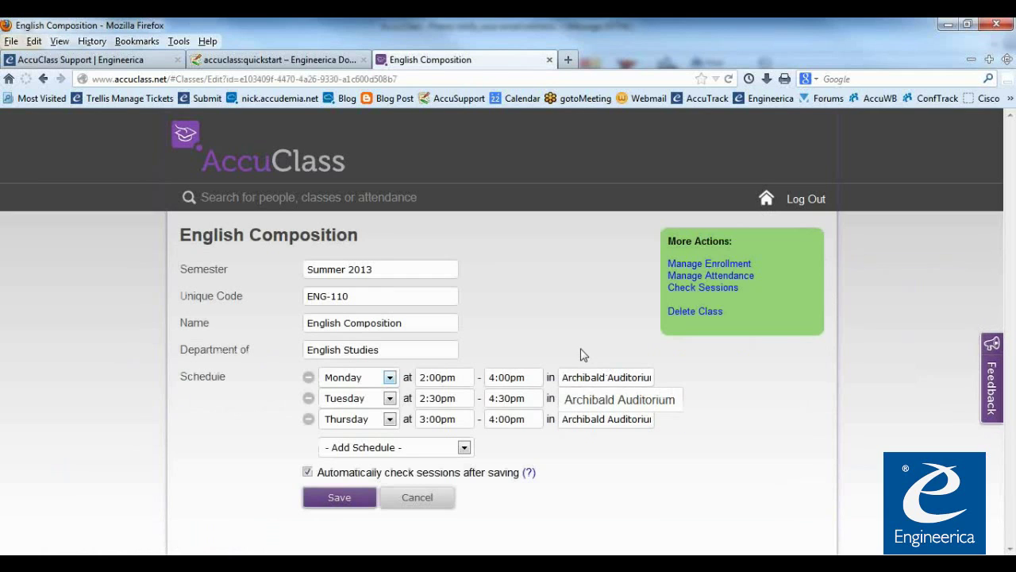
pyautogui.moveTo(574, 381); pyautogui.dragTo(722, 389)
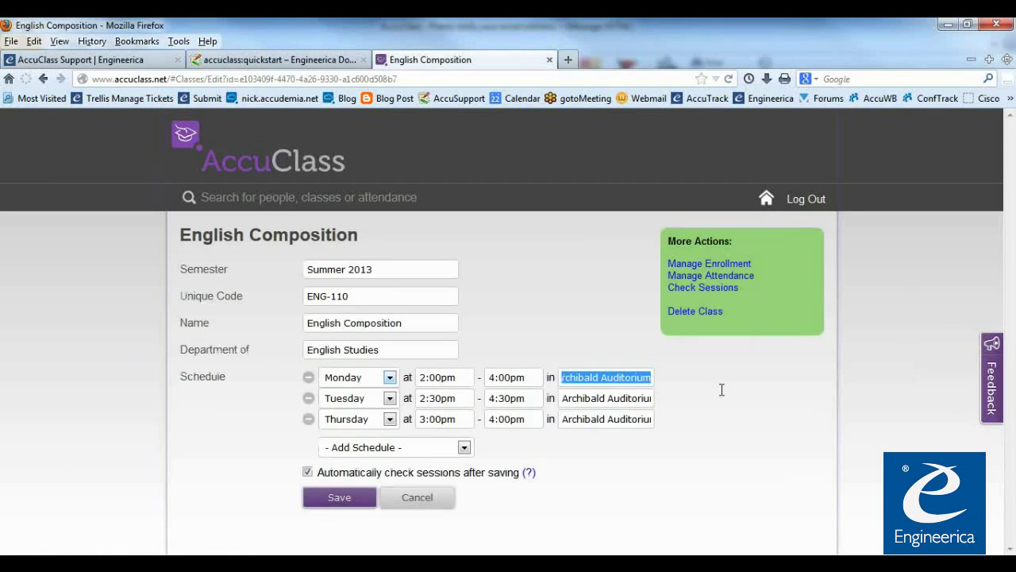
pyautogui.press('BackSpace')
pyautogui.click(592, 426)
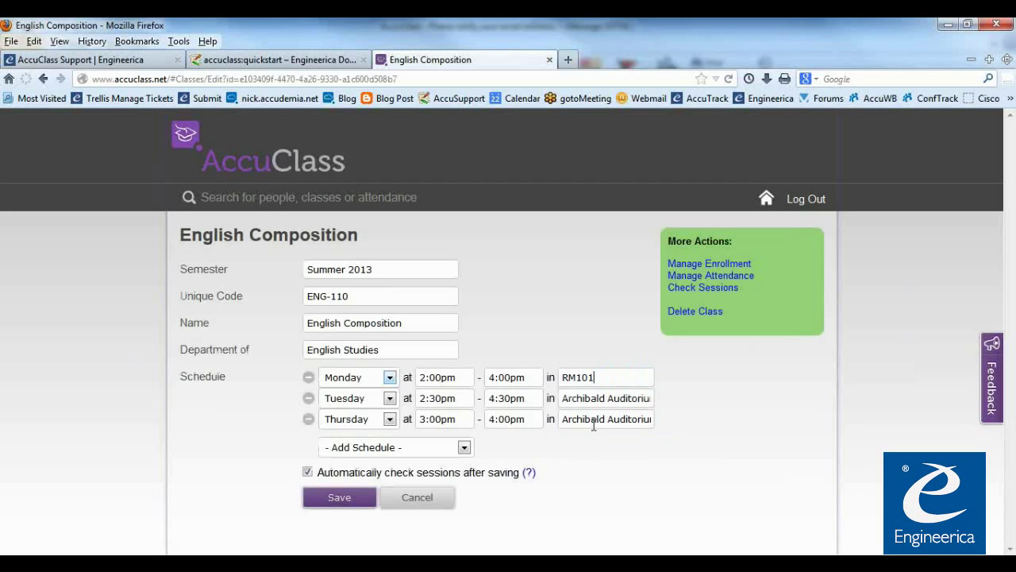
pyautogui.moveTo(565, 400); pyautogui.dragTo(735, 398)
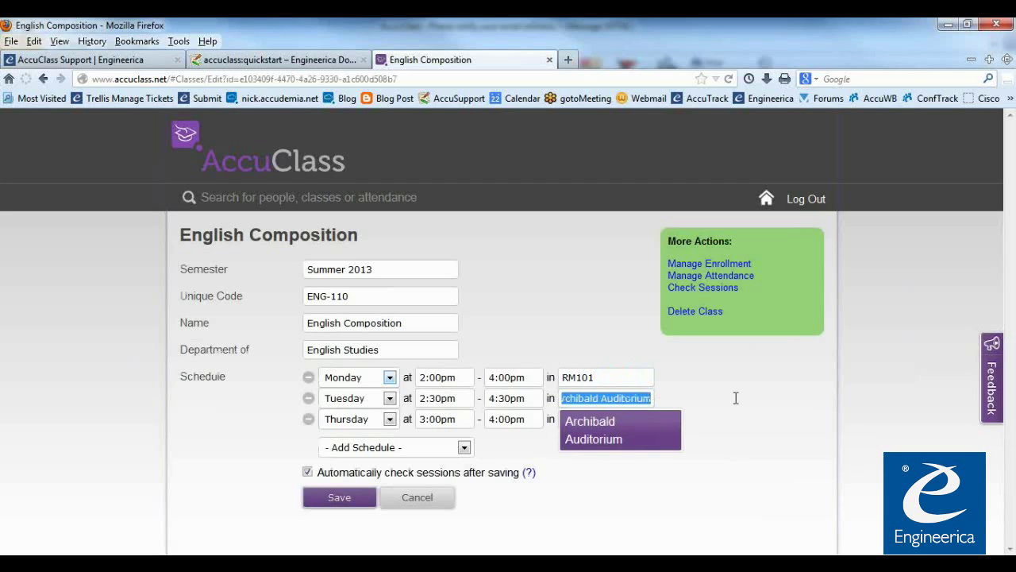
pyautogui.press('BackSpace')
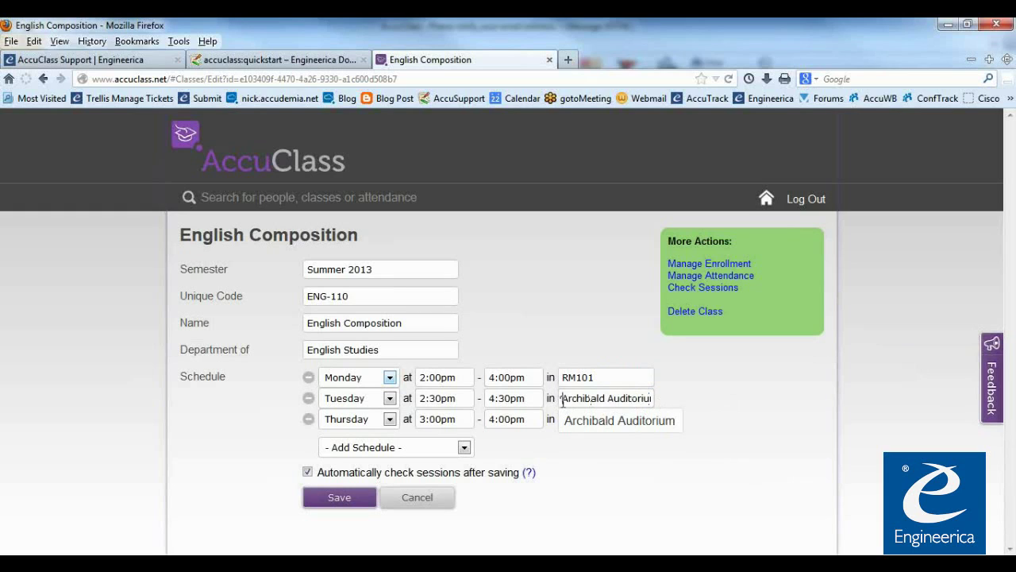
pyautogui.moveTo(565, 398); pyautogui.dragTo(724, 405)
pyautogui.press('BackSpace')
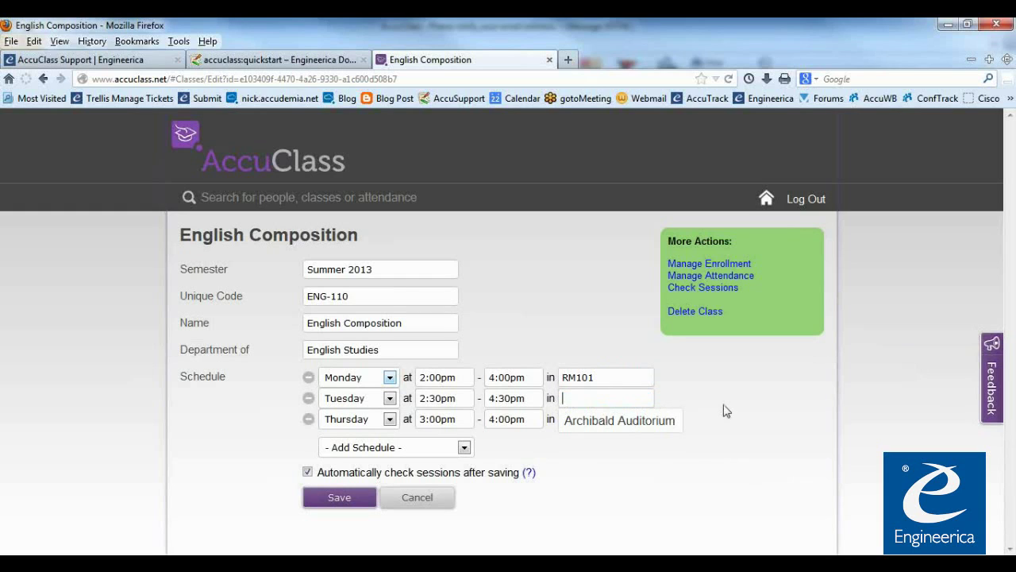
pyautogui.click(591, 442)
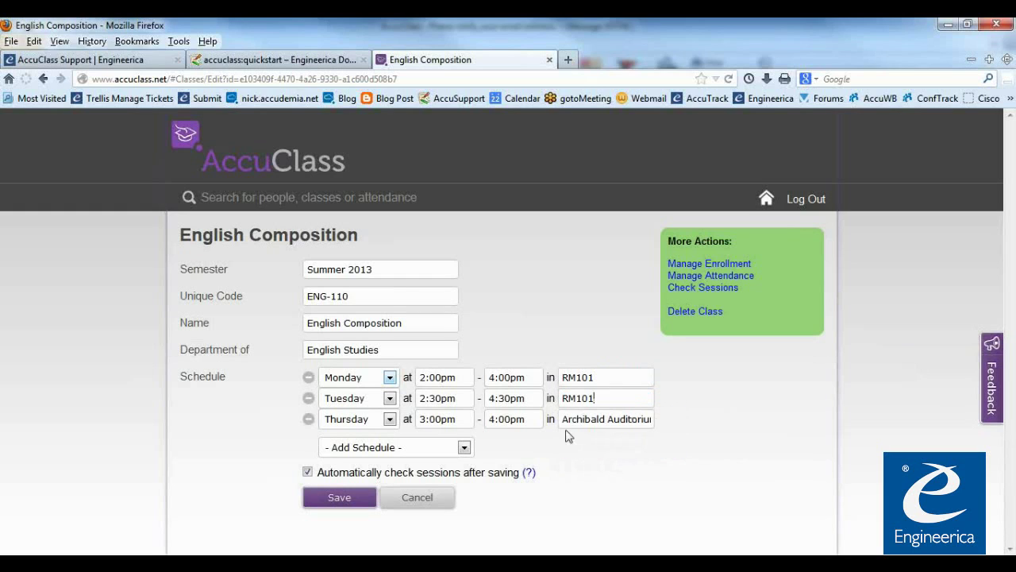
# Change the Thursday session room to RM101 and save the class
pyautogui.press('Delete')
pyautogui.press('Delete')
pyautogui.press('Delete')
pyautogui.press('Delete')
pyautogui.press('Delete')
pyautogui.press('Delete')
pyautogui.press('Delete')
pyautogui.press('Delete')
pyautogui.press('Delete')
pyautogui.press('Delete')
pyautogui.press('Delete')
pyautogui.press('Delete')
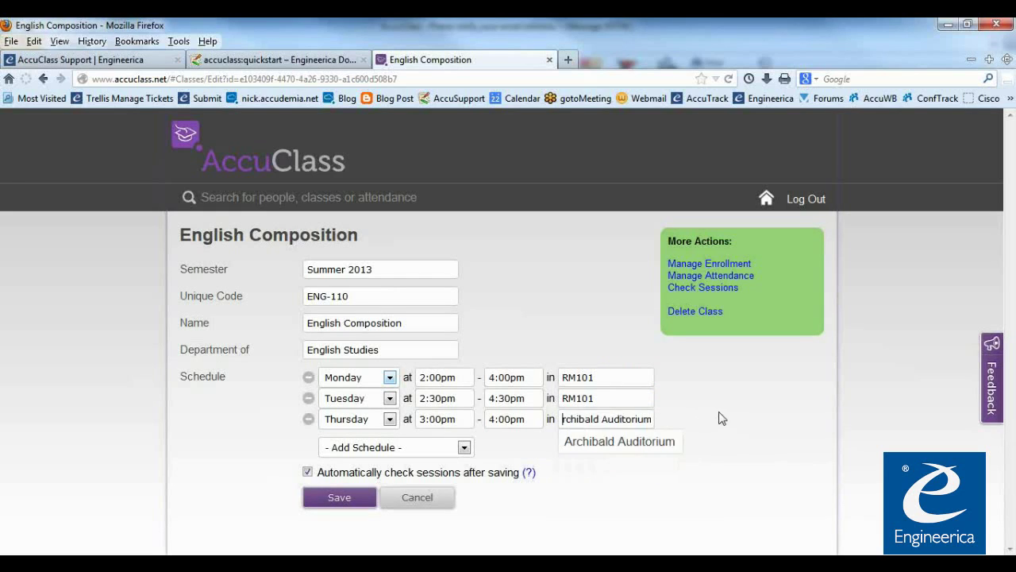
pyautogui.press('Delete')
pyautogui.press('Delete')
pyautogui.press('Delete')
pyautogui.press('Delete')
pyautogui.press('Delete')
pyautogui.press('Delete')
pyautogui.press('Delete')
pyautogui.press('Delete')
pyautogui.click(581, 424)
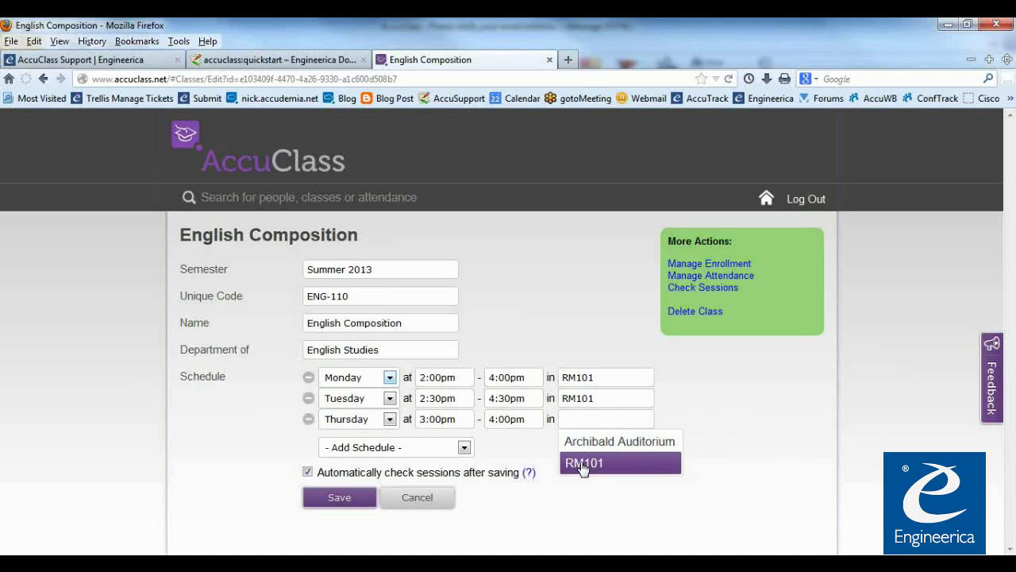
pyautogui.click(583, 465)
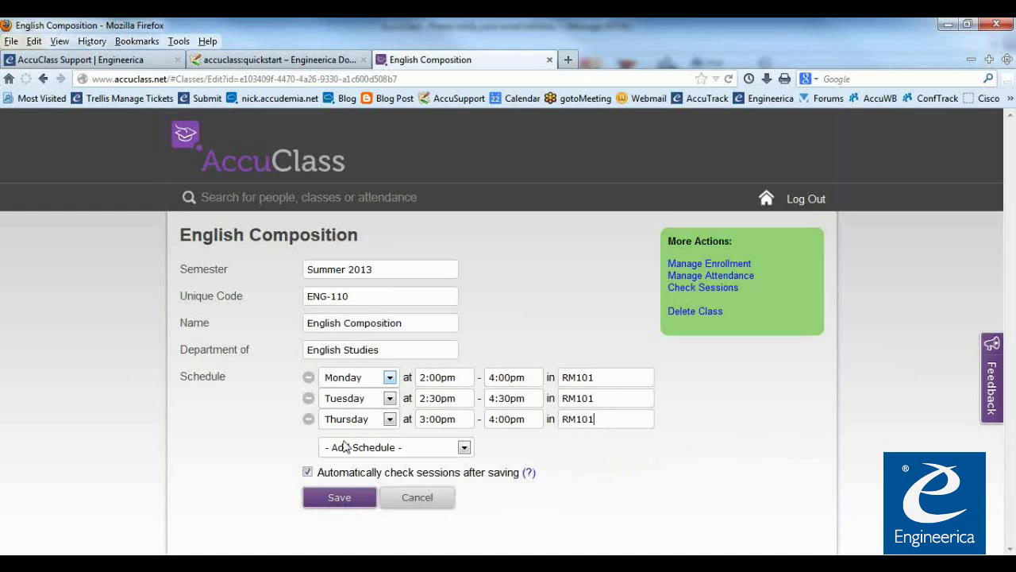
pyautogui.click(342, 503)
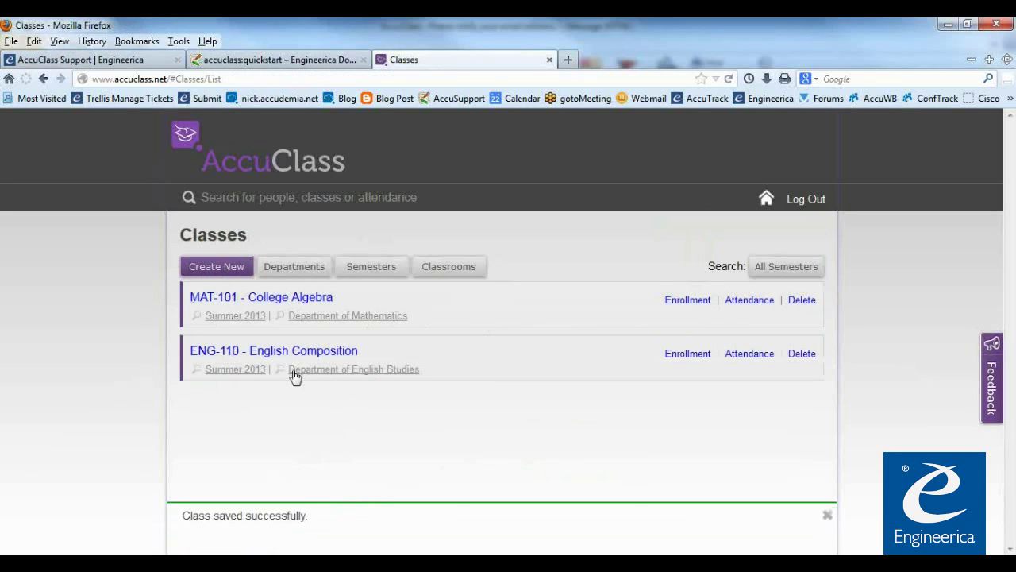
# Reopen English Composition, save it again, and go back to the home dashboard
pyautogui.click(270, 357)
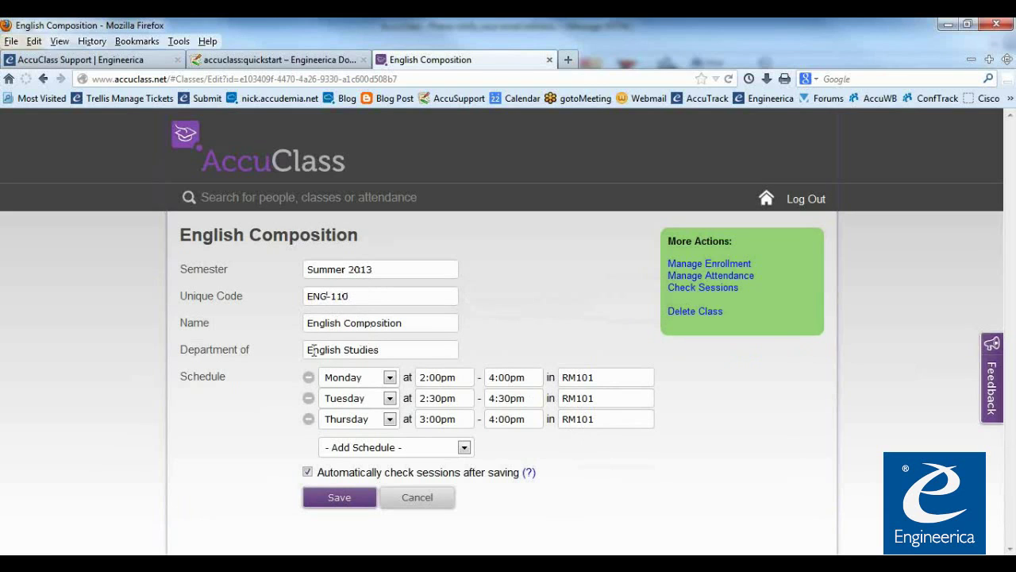
pyautogui.moveTo(384, 349); pyautogui.dragTo(288, 351)
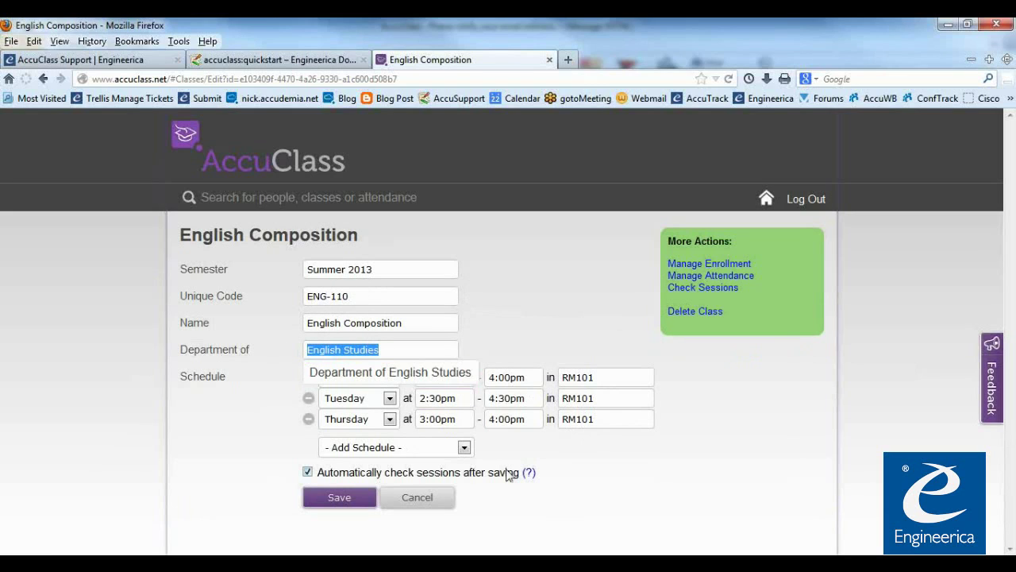
pyautogui.click(527, 504)
pyautogui.click(340, 500)
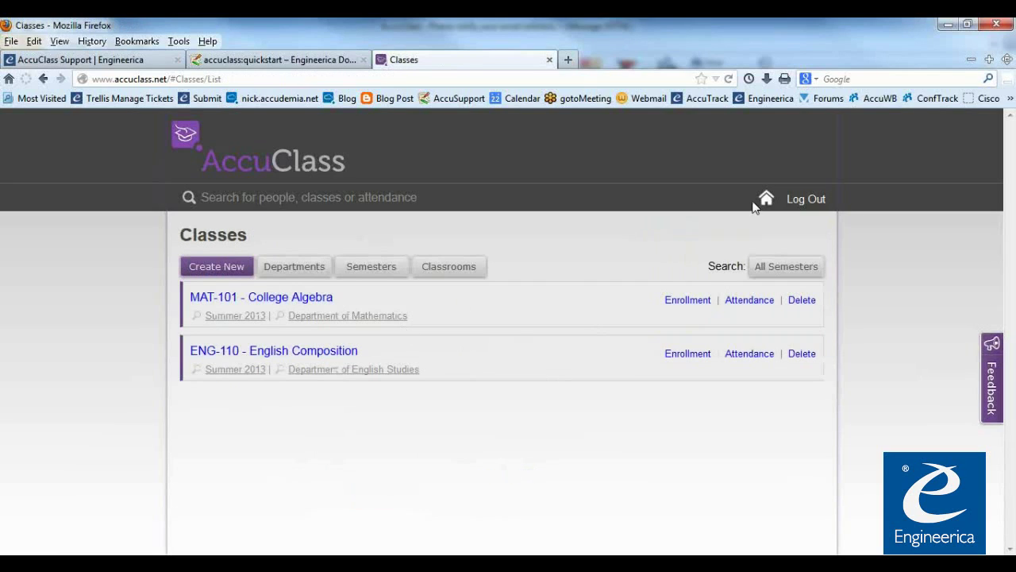
pyautogui.click(304, 174)
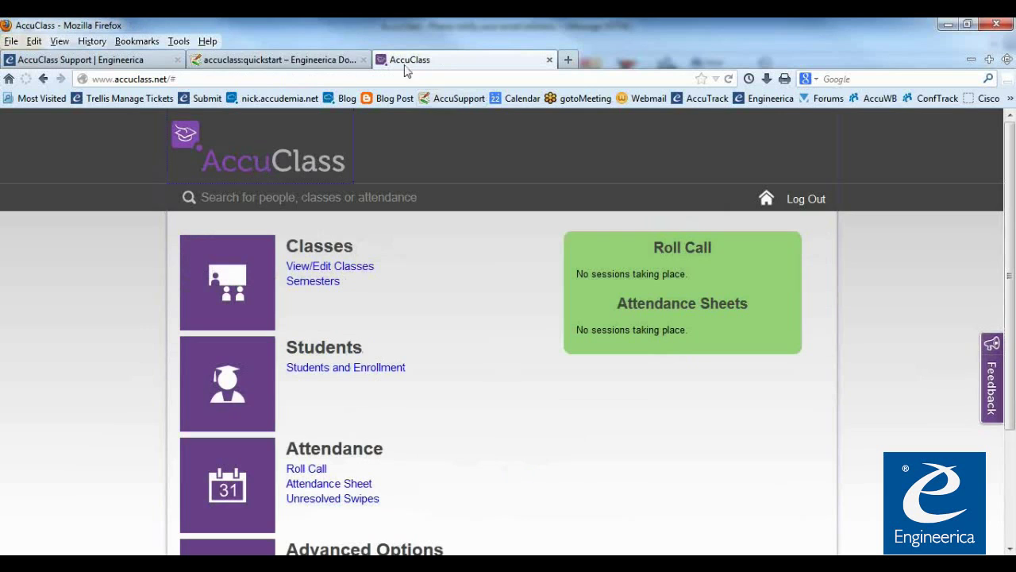
pyautogui.click(318, 62)
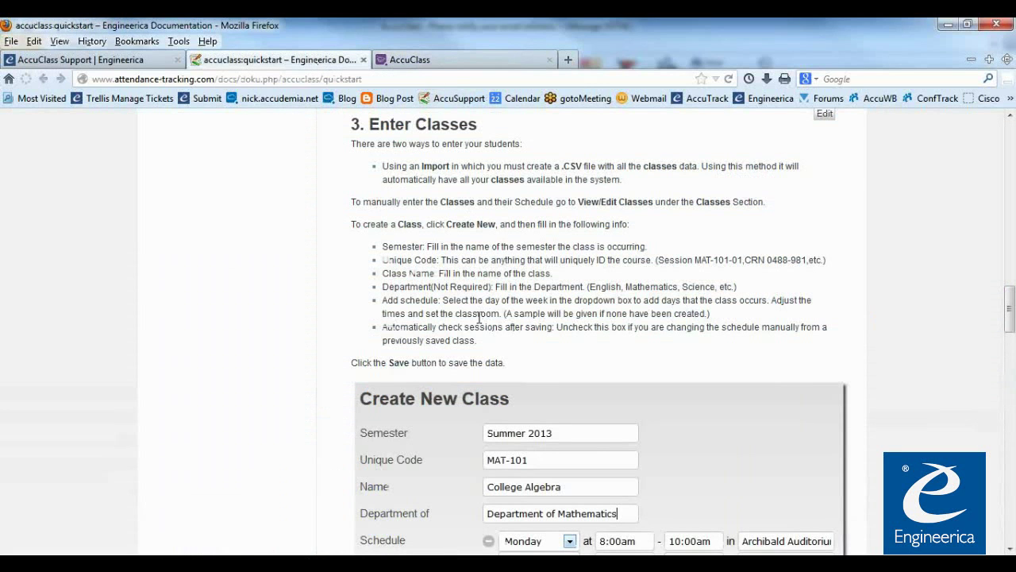
pyautogui.scroll(-10, 479, 317)
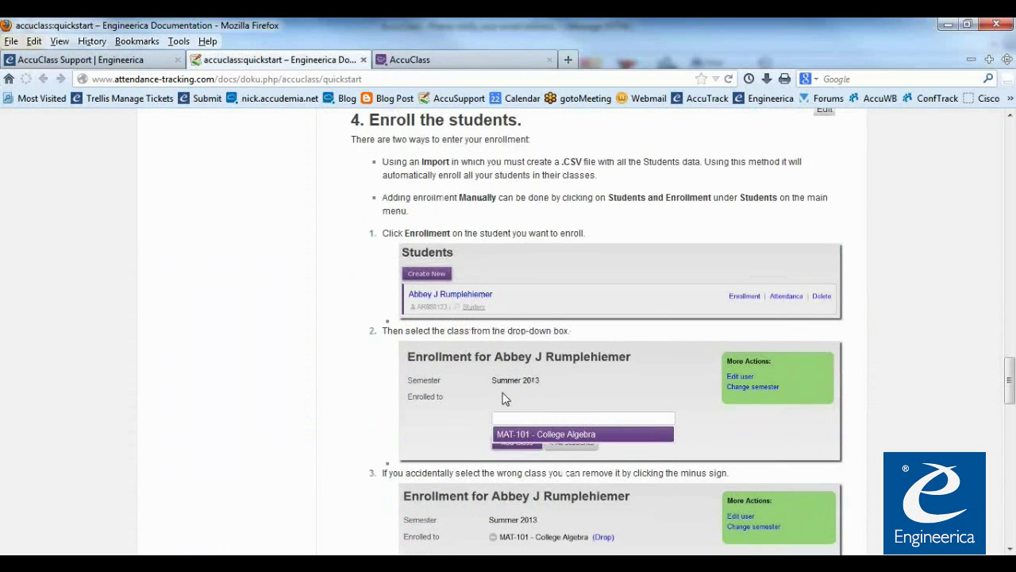
pyautogui.click(414, 60)
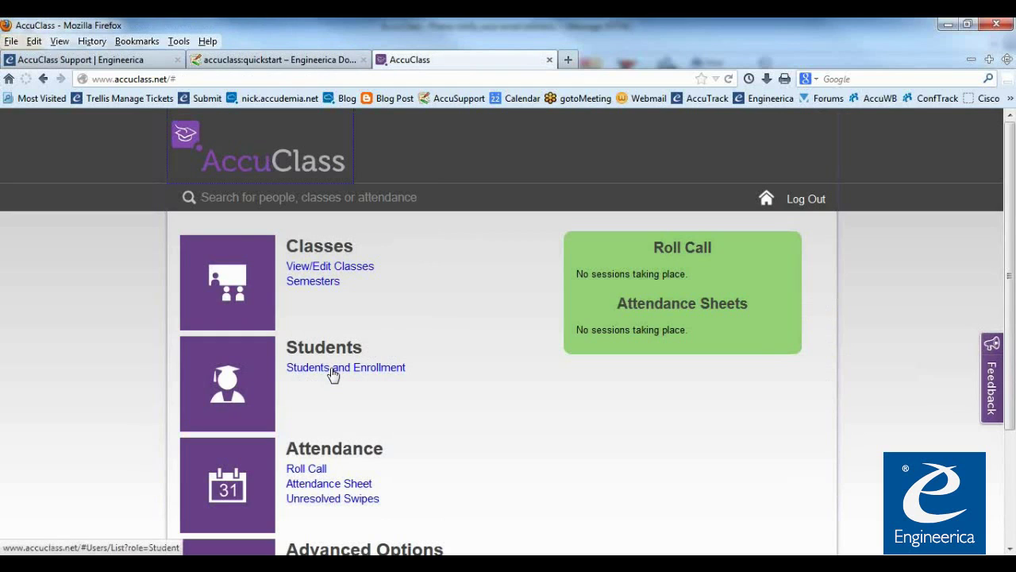
# Open the second student's record and go to its Manage Enrollment page
pyautogui.click(334, 370)
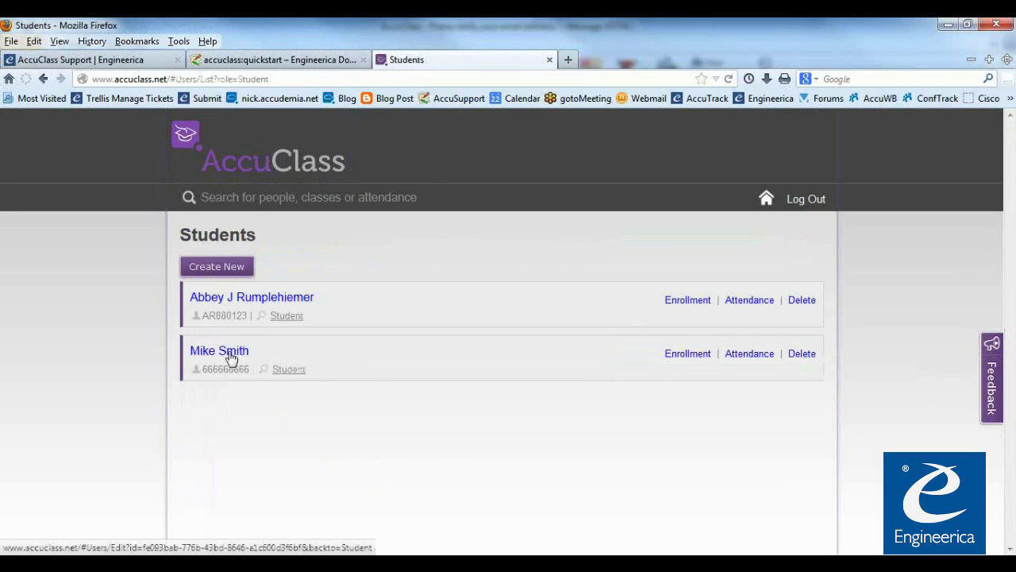
pyautogui.click(239, 360)
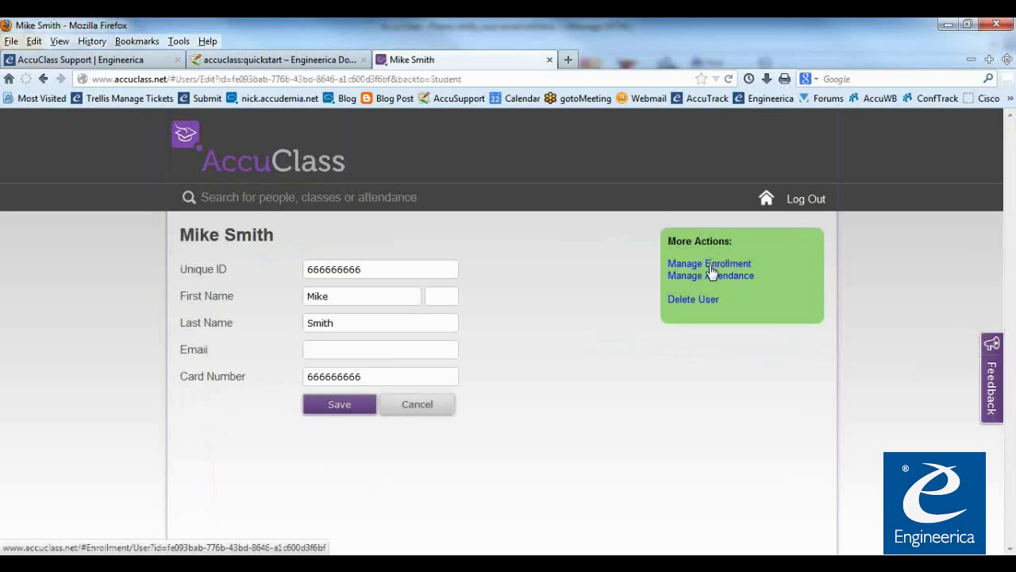
pyautogui.click(292, 168)
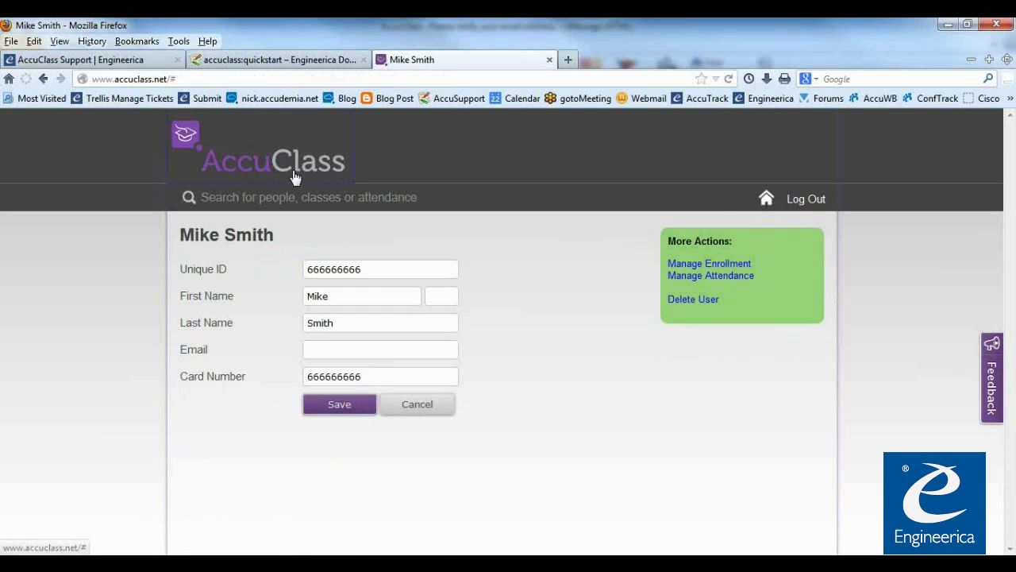
pyautogui.click(333, 370)
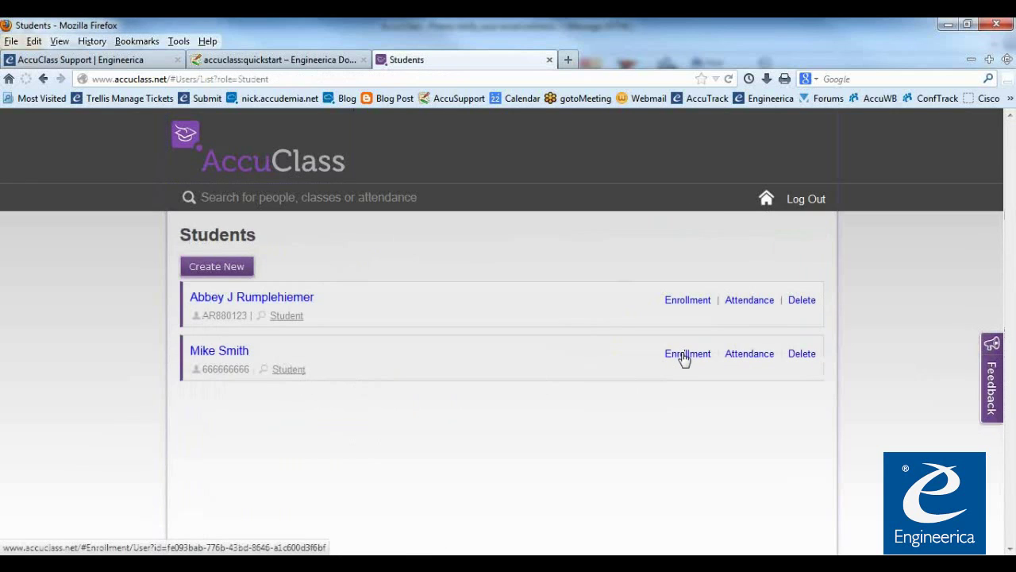
pyautogui.click(240, 353)
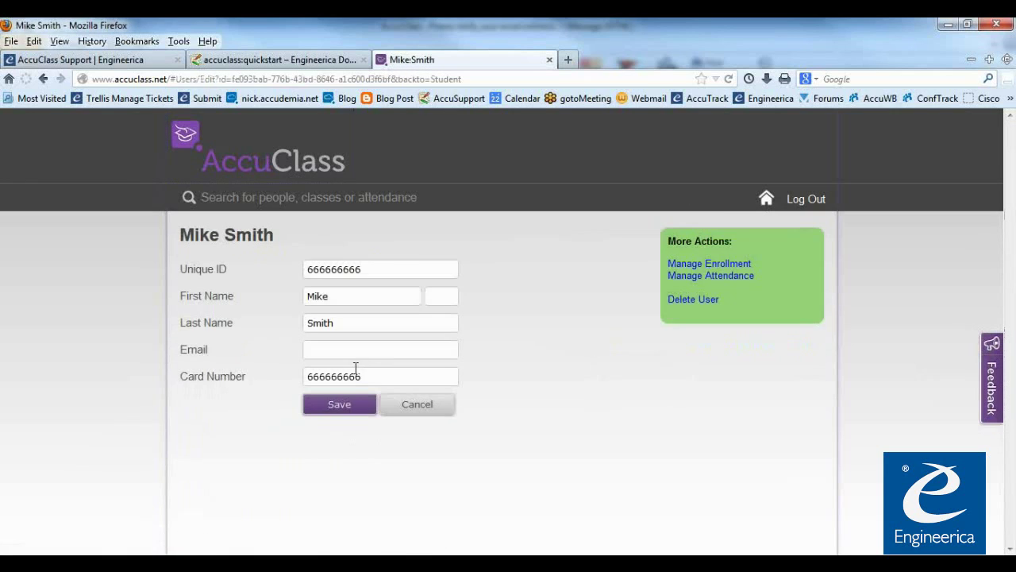
pyautogui.click(705, 265)
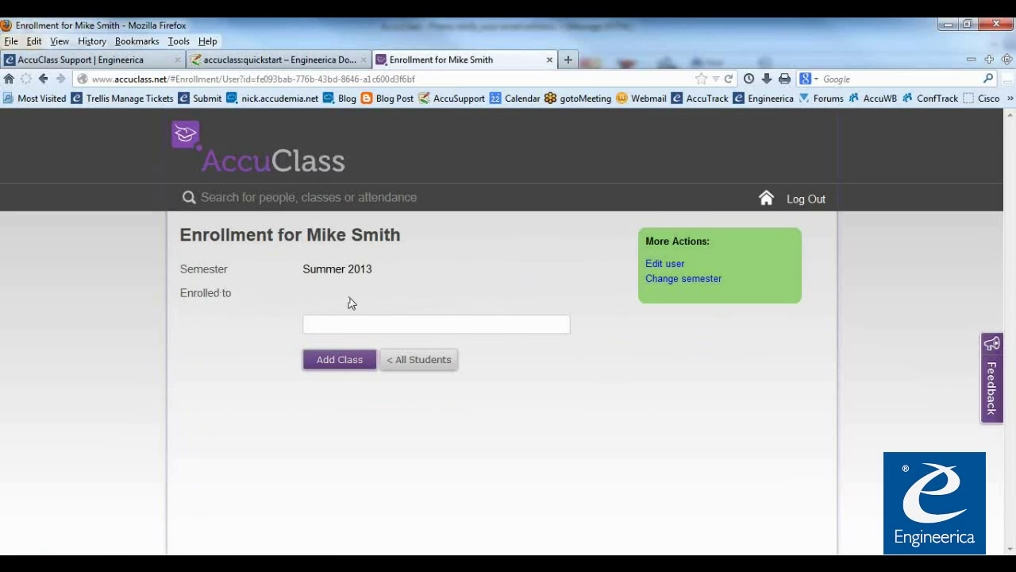
# Enroll the second student in MAT-101 - College Algebra
pyautogui.click(335, 325)
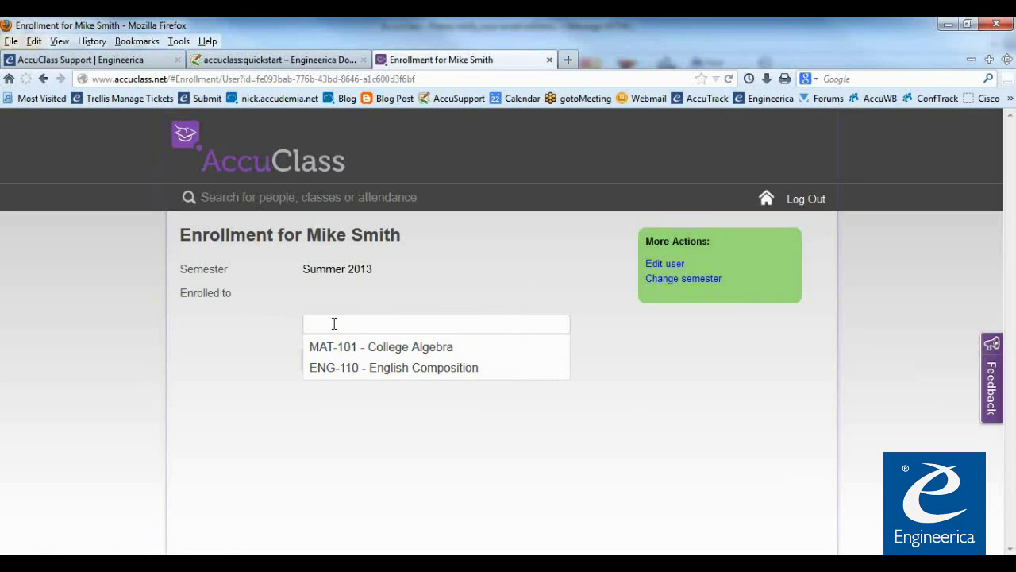
pyautogui.write('MAT-101')
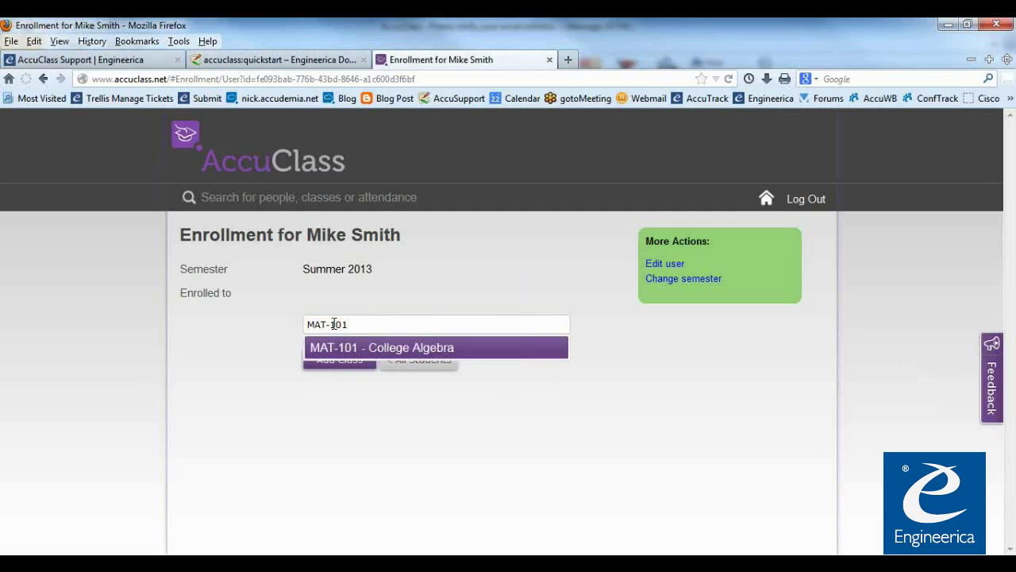
pyautogui.click(370, 353)
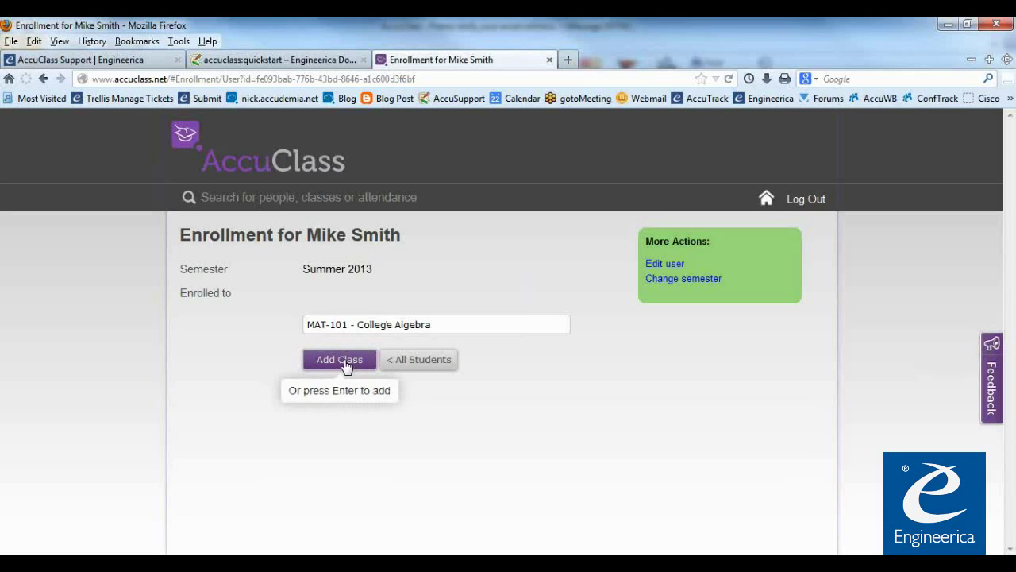
pyautogui.click(345, 363)
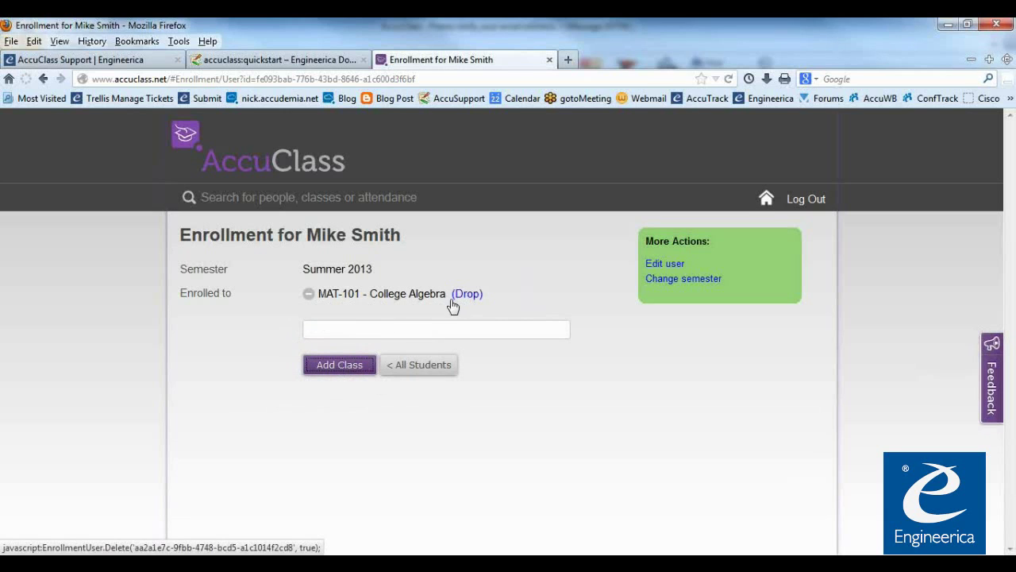
# Add ENG-110 - English Composition for the second student and return home
pyautogui.click(321, 327)
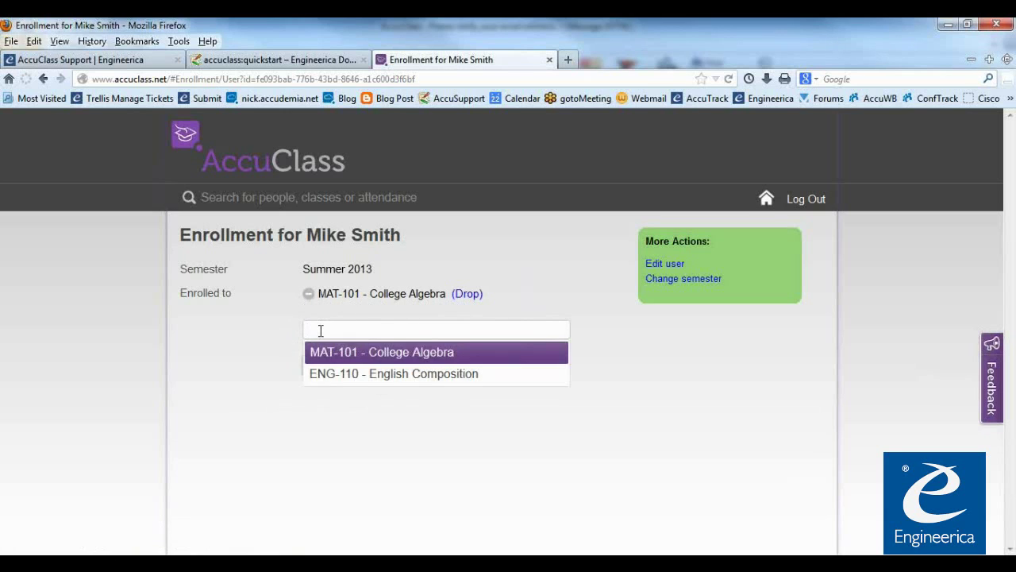
pyautogui.click(346, 373)
pyautogui.click(337, 366)
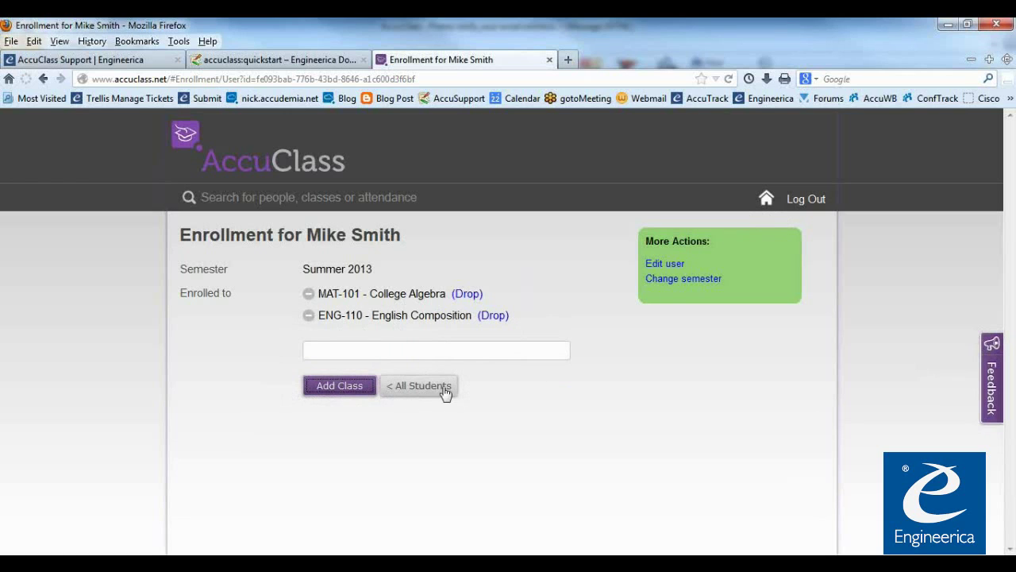
pyautogui.click(340, 380)
pyautogui.click(248, 179)
# Check the second student's current enrolled classes from the students list
pyautogui.click(323, 375)
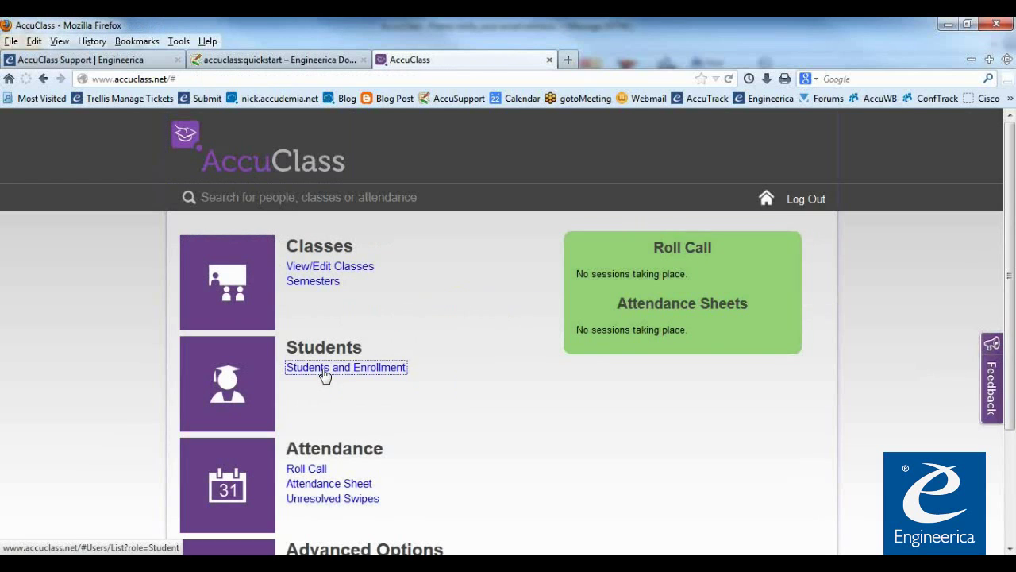
pyautogui.click(227, 353)
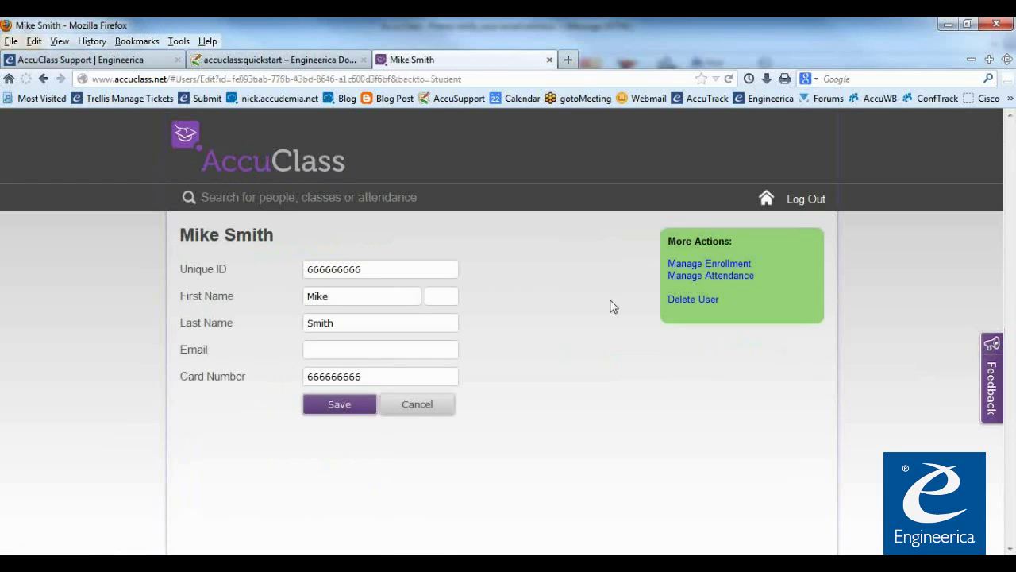
pyautogui.click(692, 264)
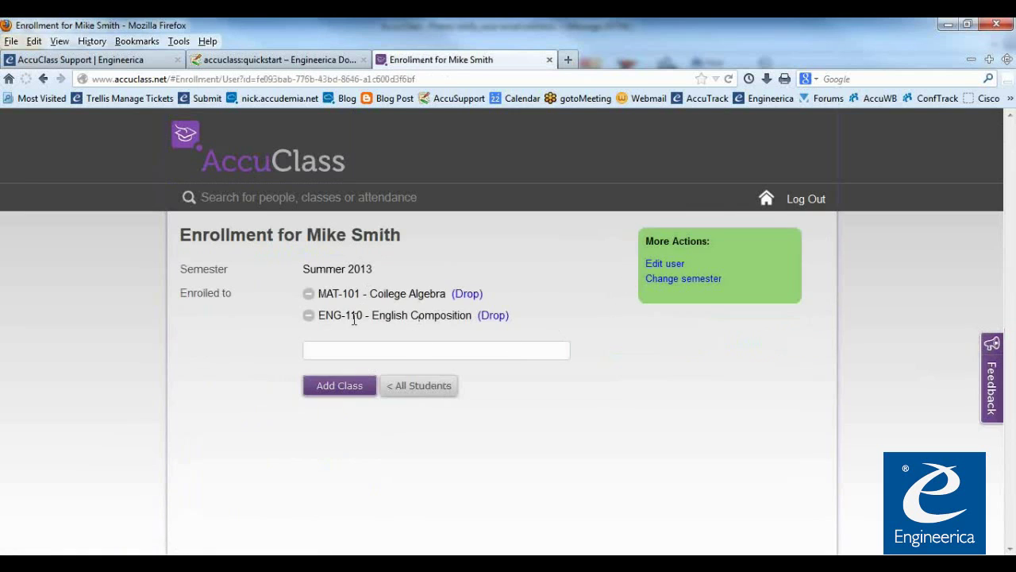
pyautogui.click(767, 200)
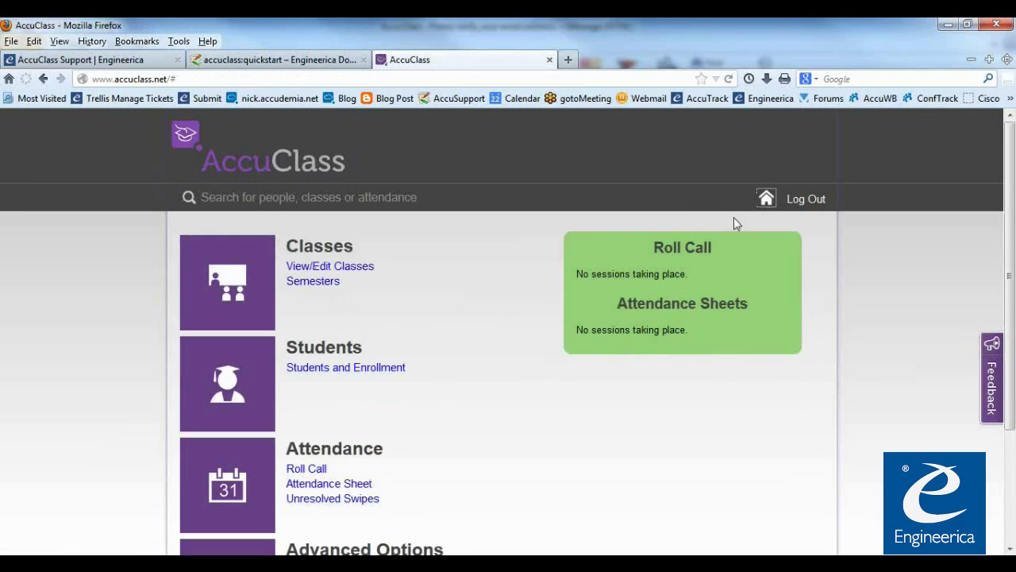
pyautogui.click(379, 367)
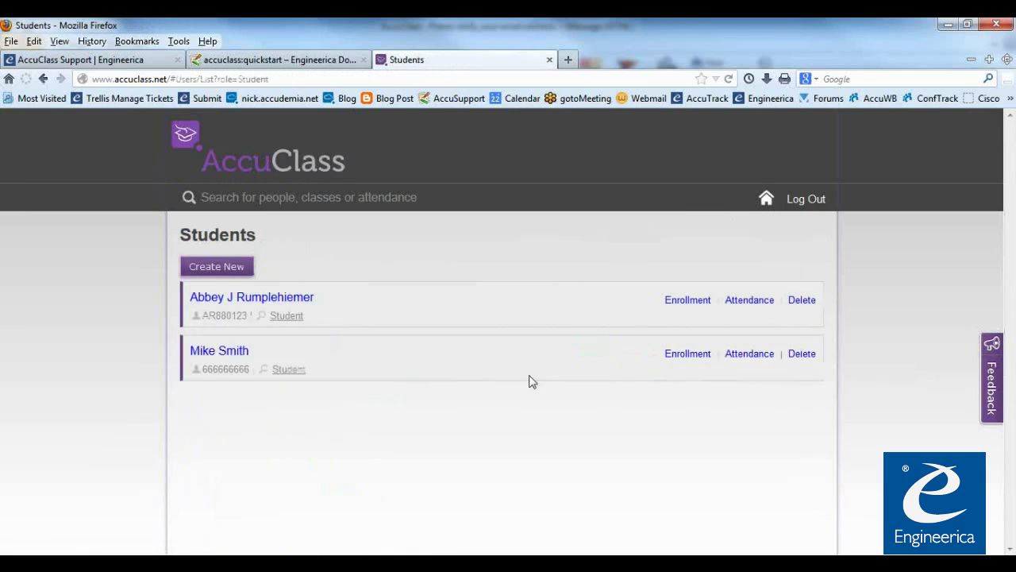
pyautogui.click(677, 357)
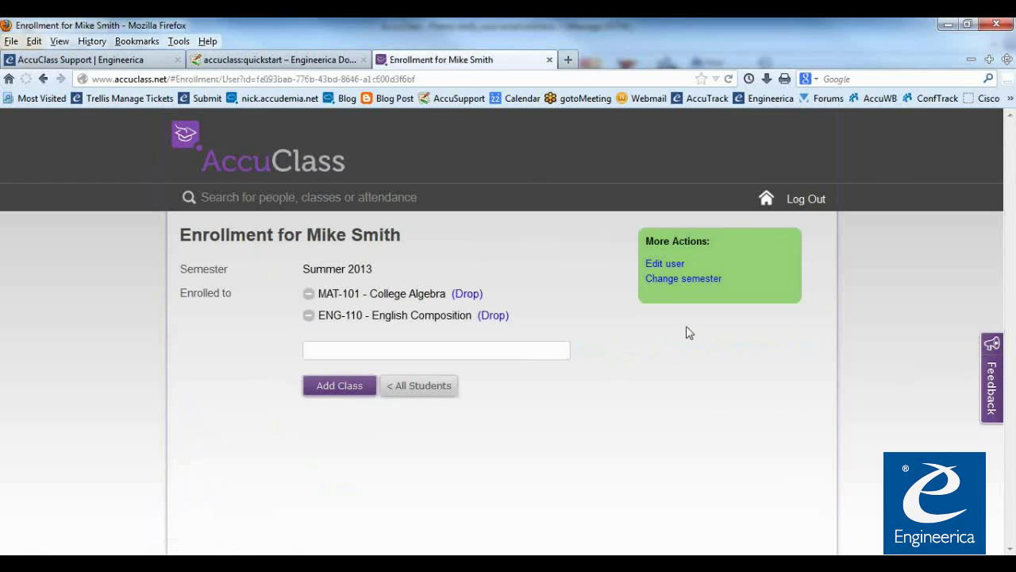
pyautogui.click(268, 165)
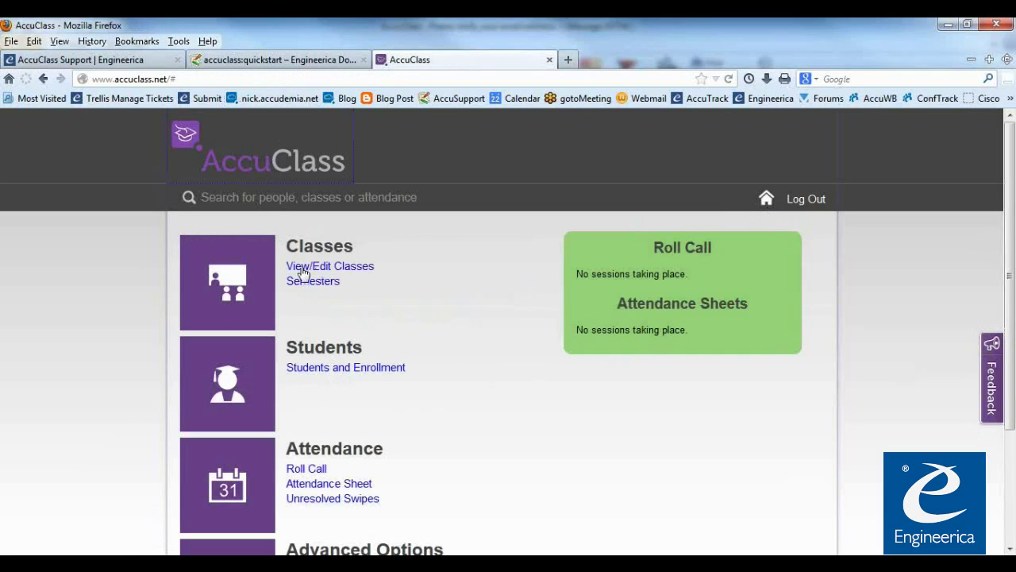
# Enroll the first student in ENG-110 - English Composition and return home
pyautogui.click(320, 377)
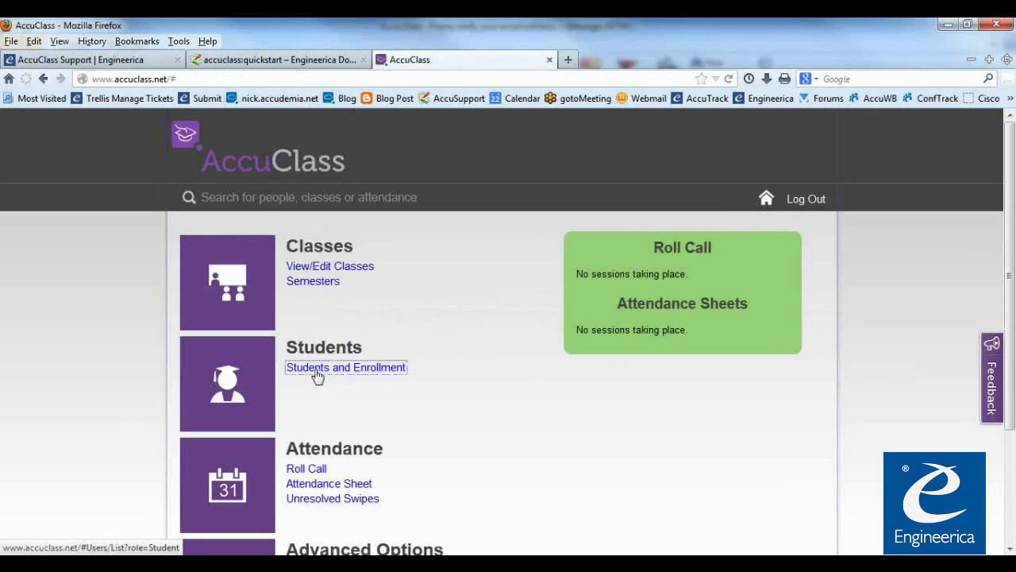
pyautogui.click(248, 300)
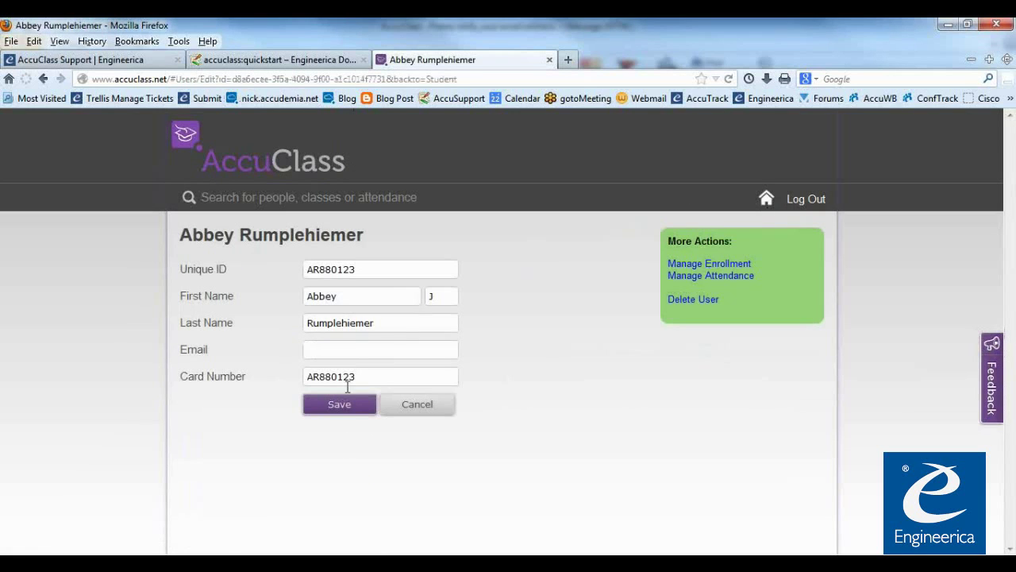
pyautogui.click(699, 264)
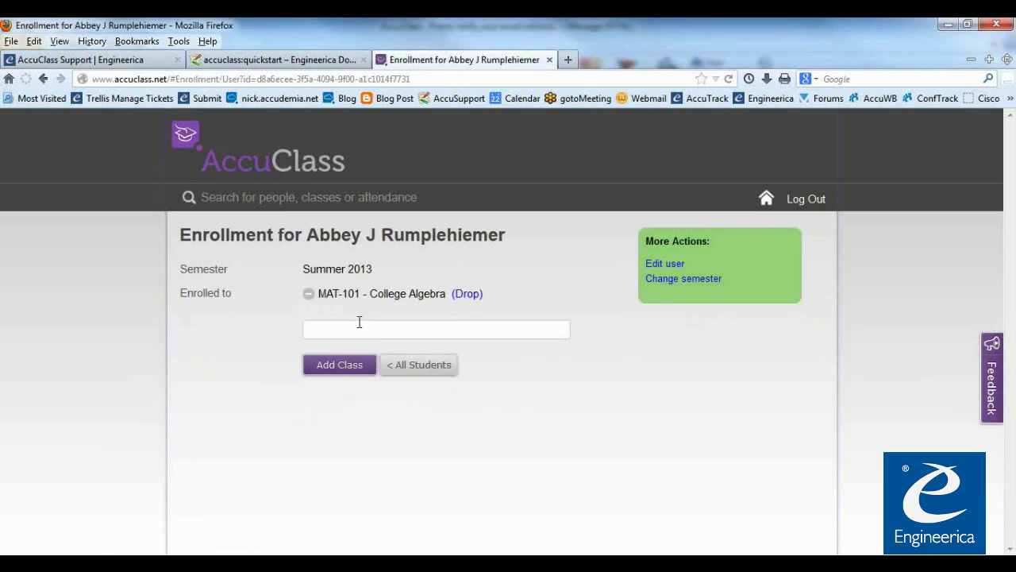
pyautogui.click(336, 333)
pyautogui.click(355, 373)
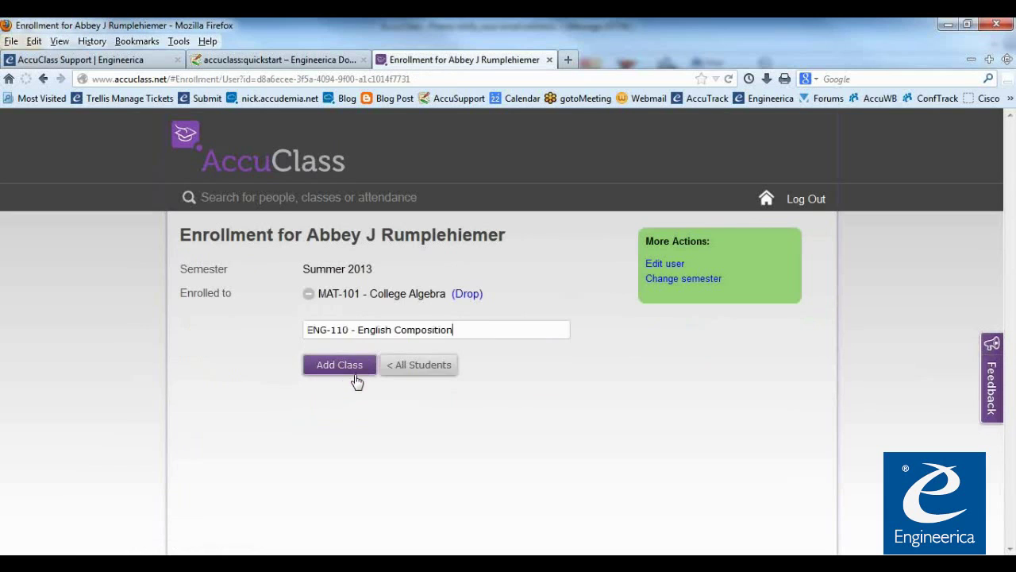
pyautogui.click(342, 367)
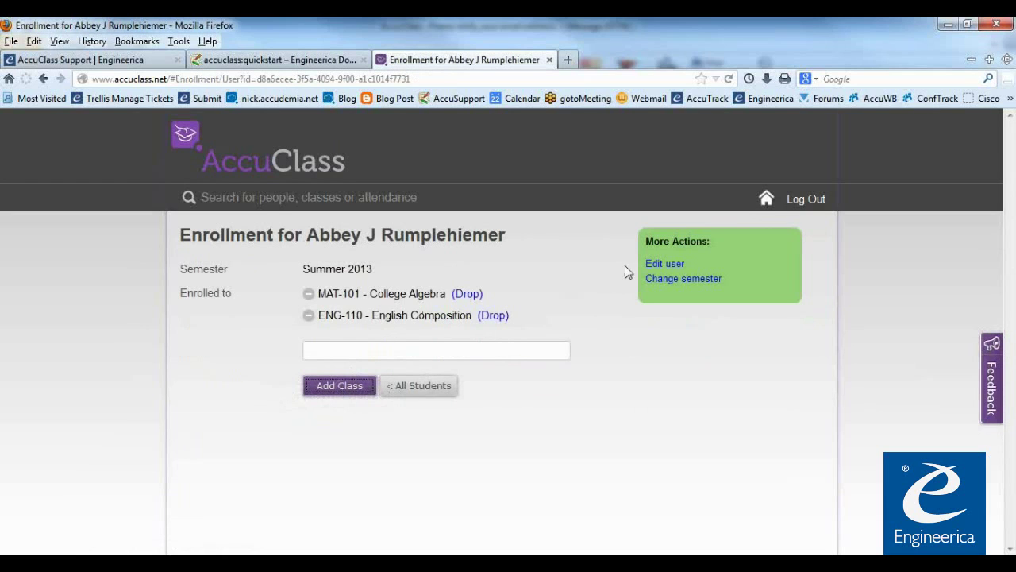
pyautogui.click(766, 200)
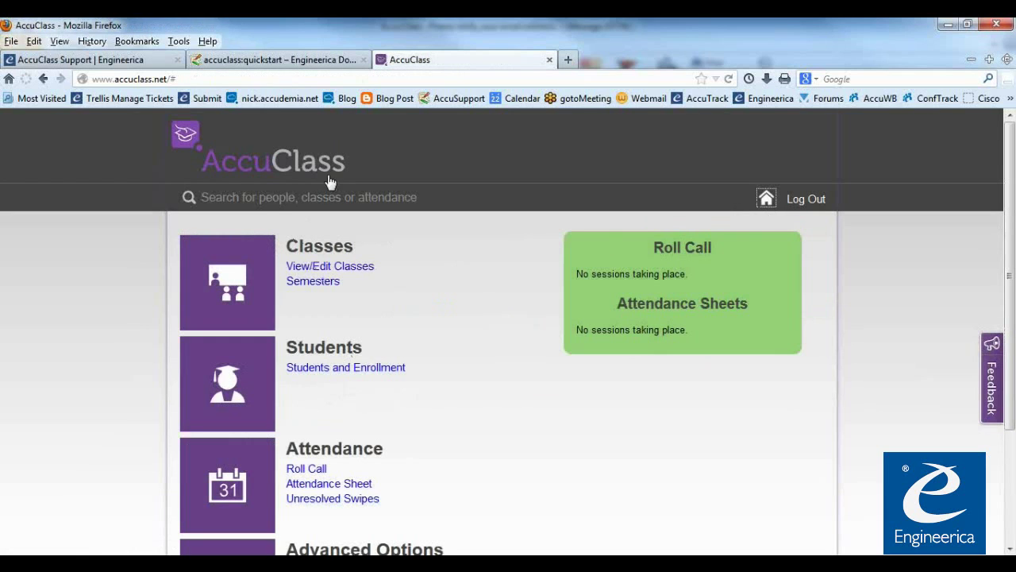
# In the quickstart guide, review the Roll Call and The AccuClass App sections
pyautogui.click(286, 62)
pyautogui.scroll(-5, 363, 394)
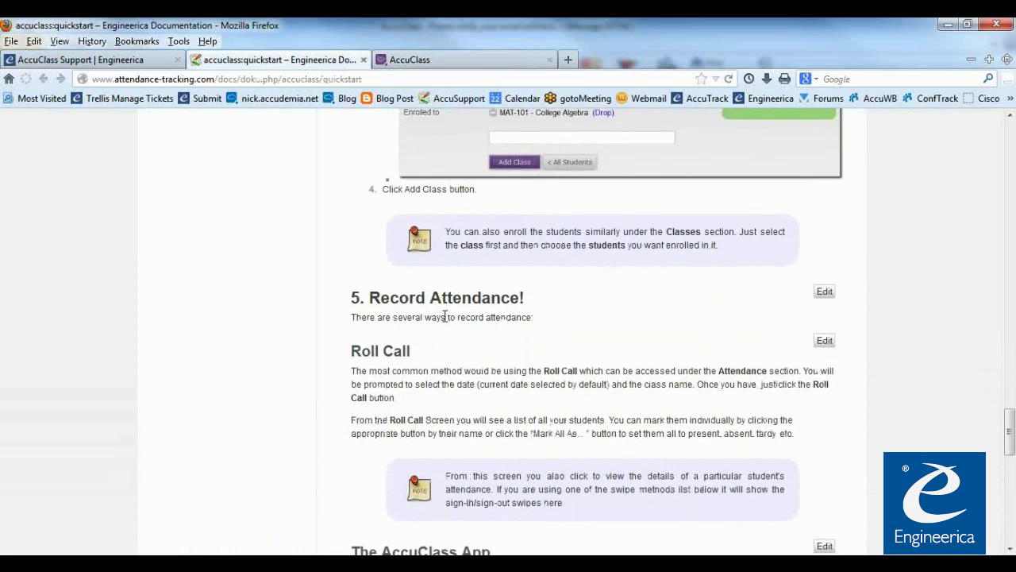
pyautogui.scroll(-2, 444, 315)
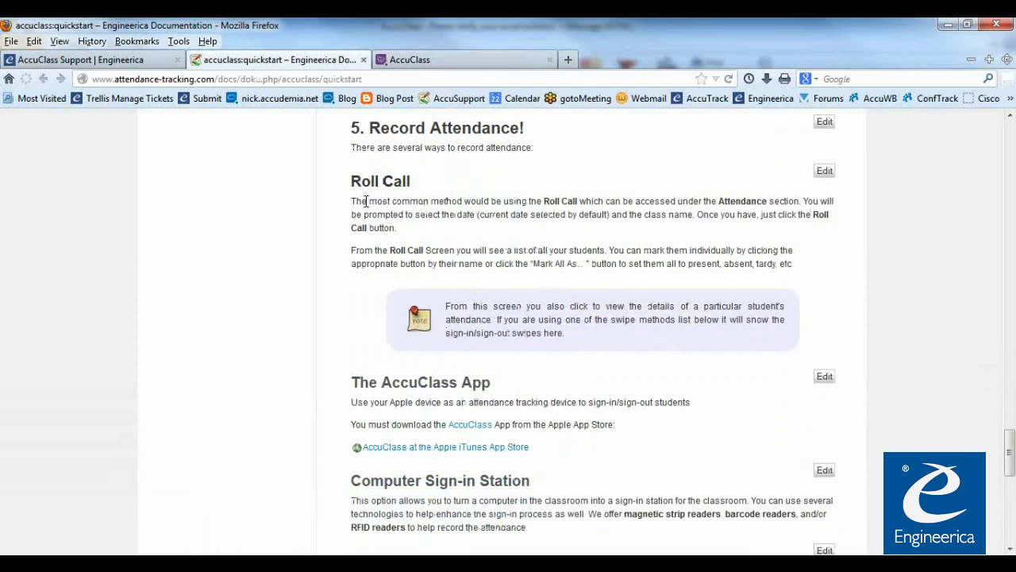
pyautogui.moveTo(349, 183); pyautogui.dragTo(426, 191)
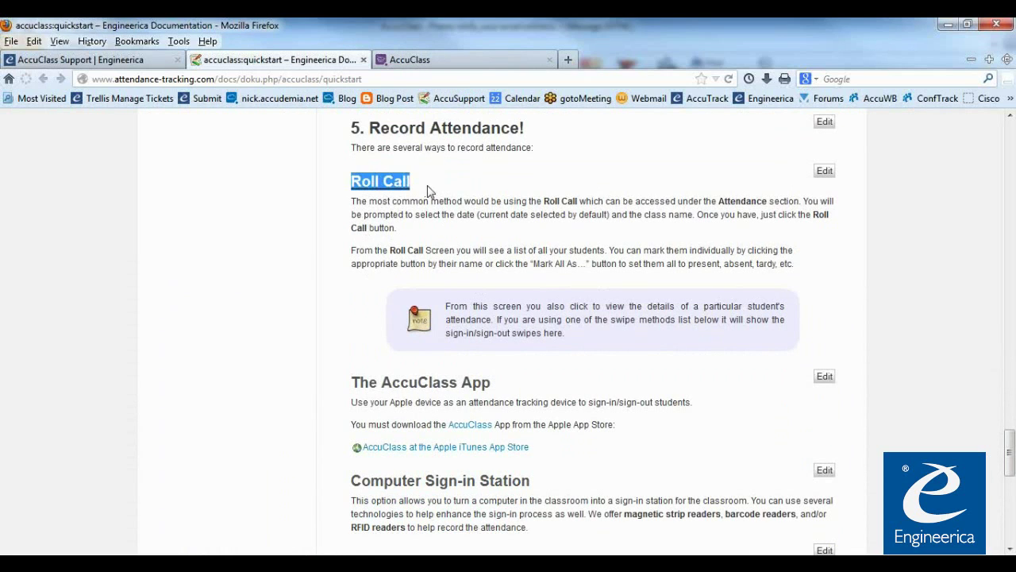
pyautogui.click(467, 177)
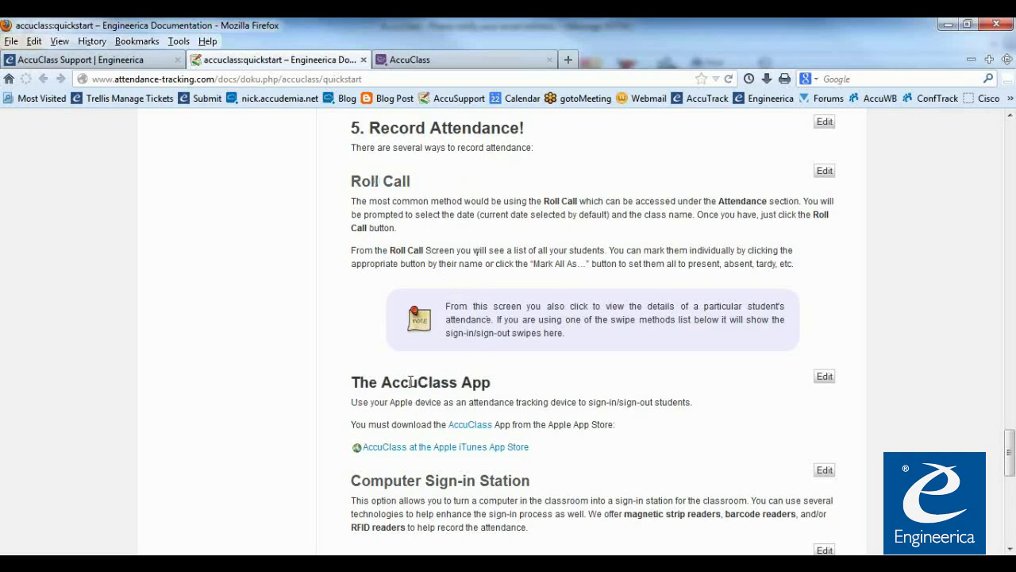
pyautogui.moveTo(352, 382); pyautogui.dragTo(492, 384)
pyautogui.click(565, 432)
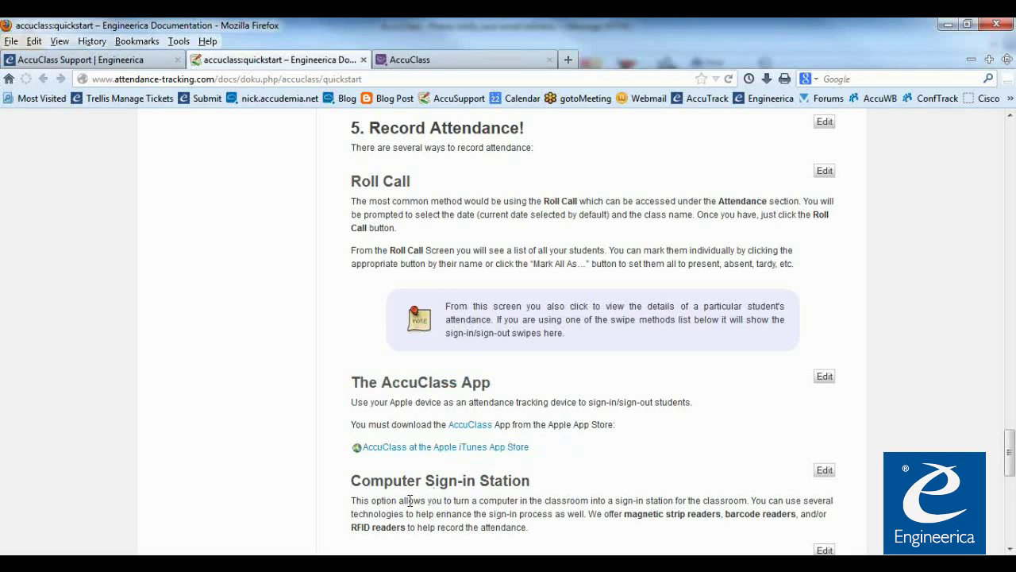
# Review Computer Sign-in Station and Wall-mounted Time-clocks, noting magnetic strip, barcode and RFID readers
pyautogui.scroll(-2, 394, 501)
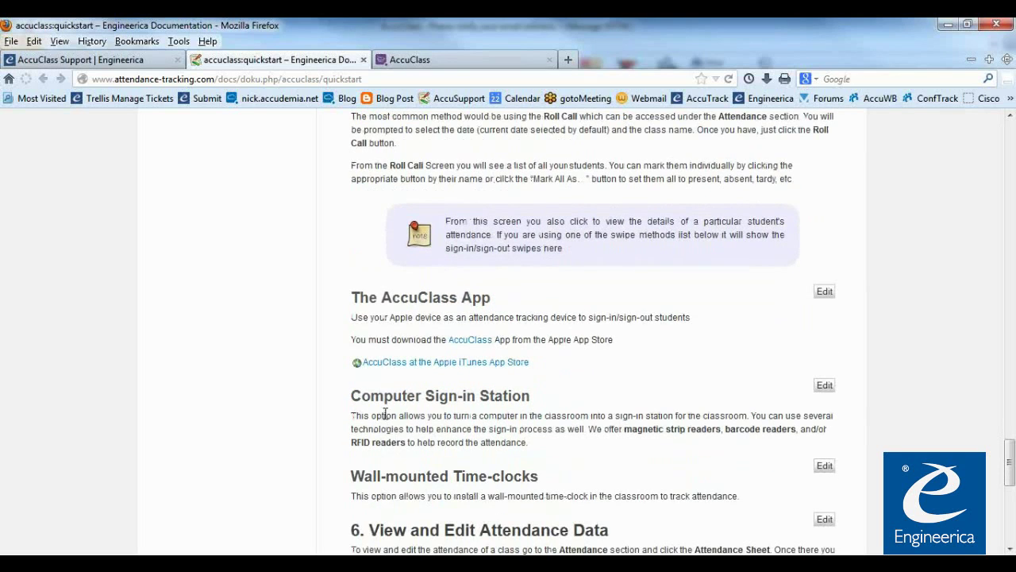
pyautogui.moveTo(354, 397); pyautogui.dragTo(546, 403)
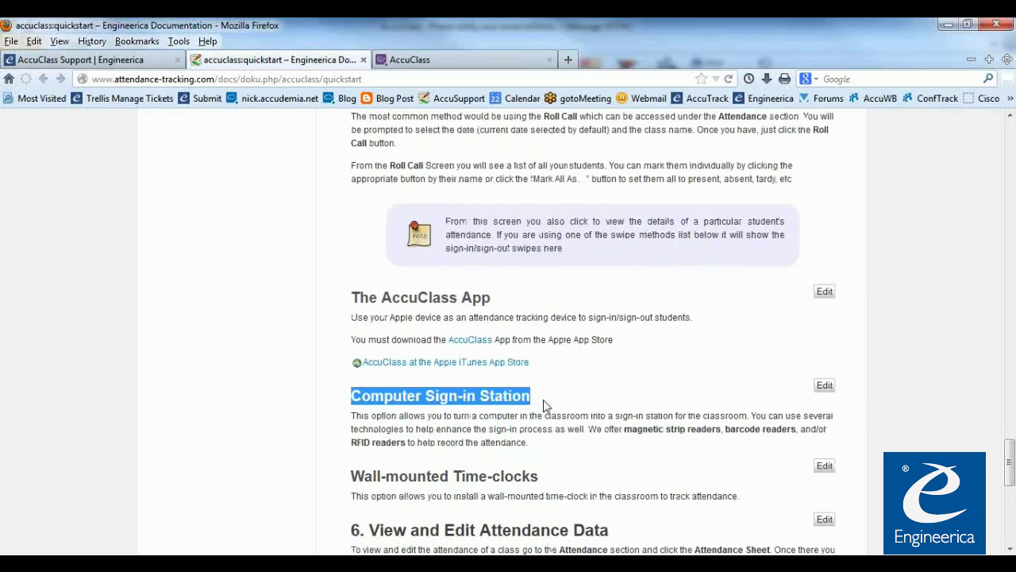
pyautogui.click(479, 437)
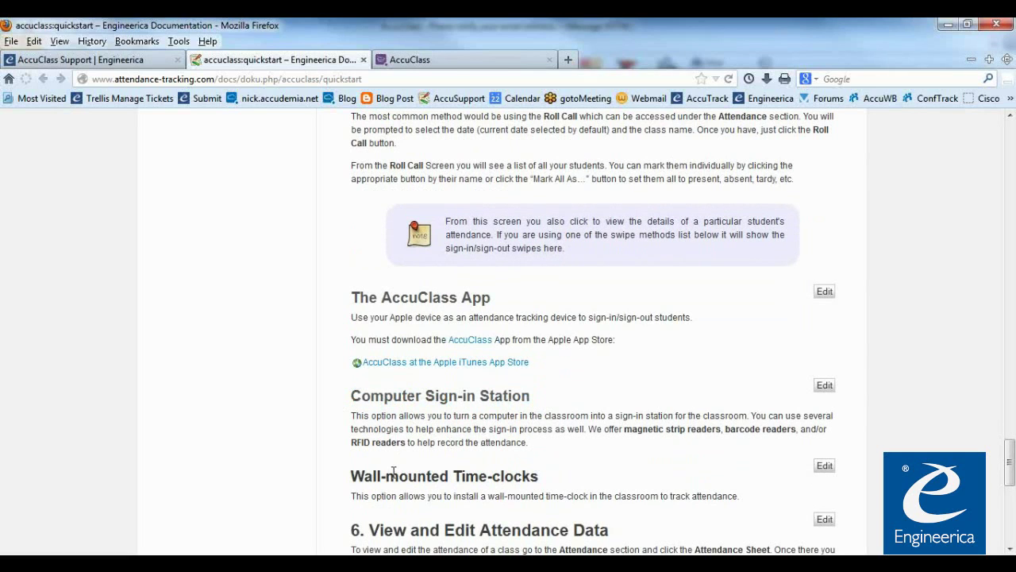
pyautogui.moveTo(351, 476); pyautogui.dragTo(540, 477)
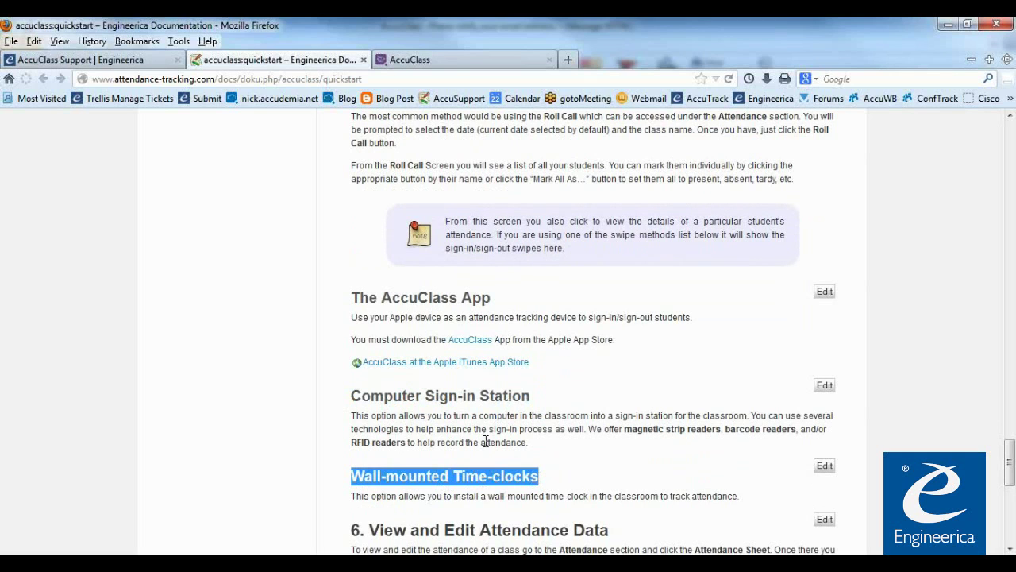
pyautogui.click(403, 481)
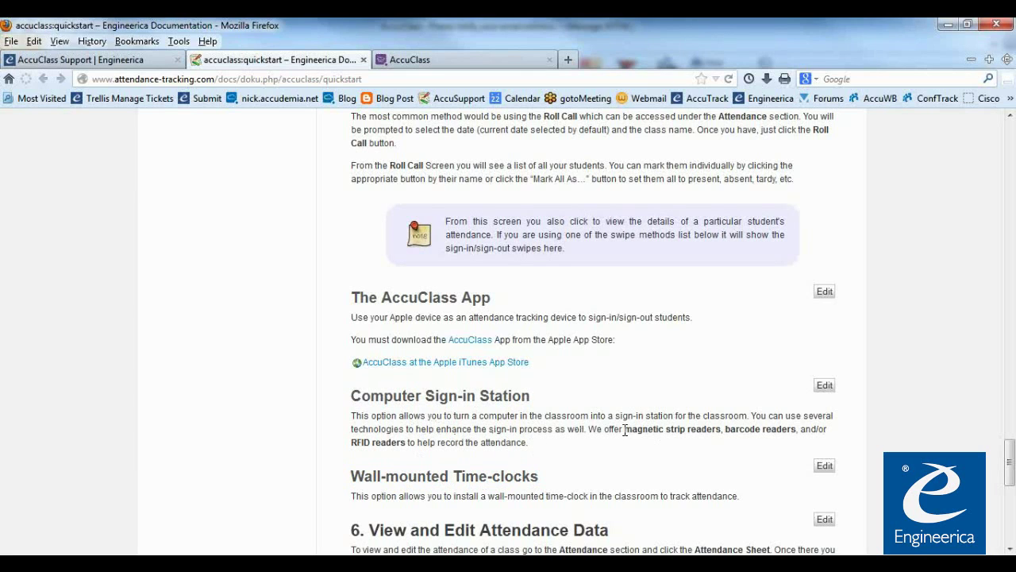
pyautogui.moveTo(624, 430); pyautogui.dragTo(720, 430)
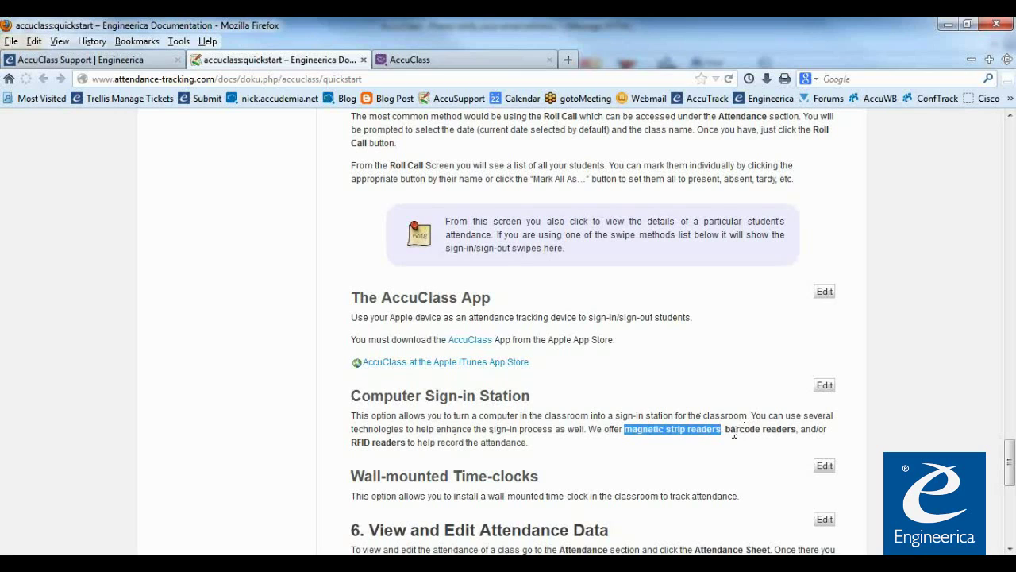
pyautogui.moveTo(725, 429); pyautogui.dragTo(794, 431)
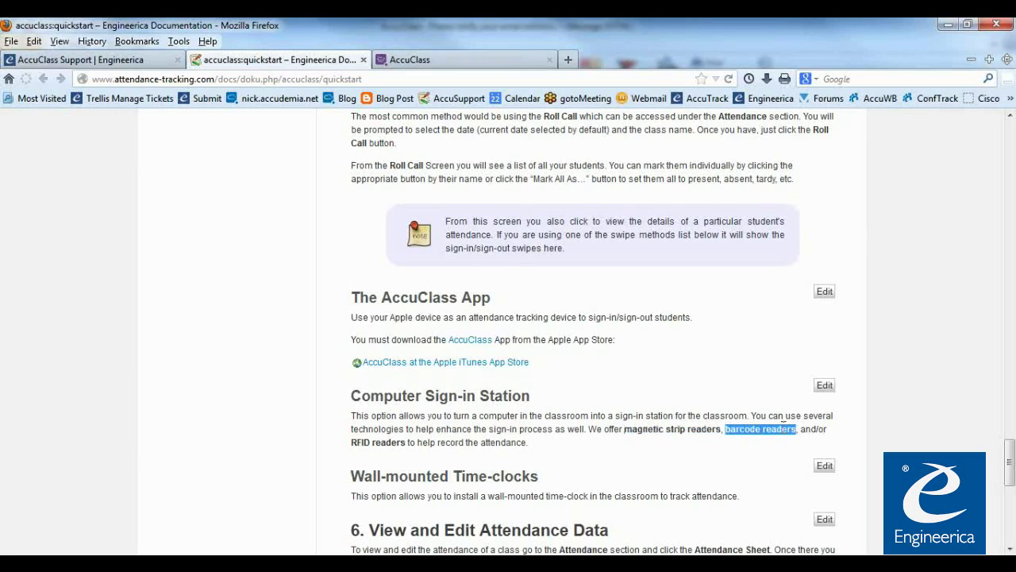
pyautogui.moveTo(352, 444); pyautogui.dragTo(401, 443)
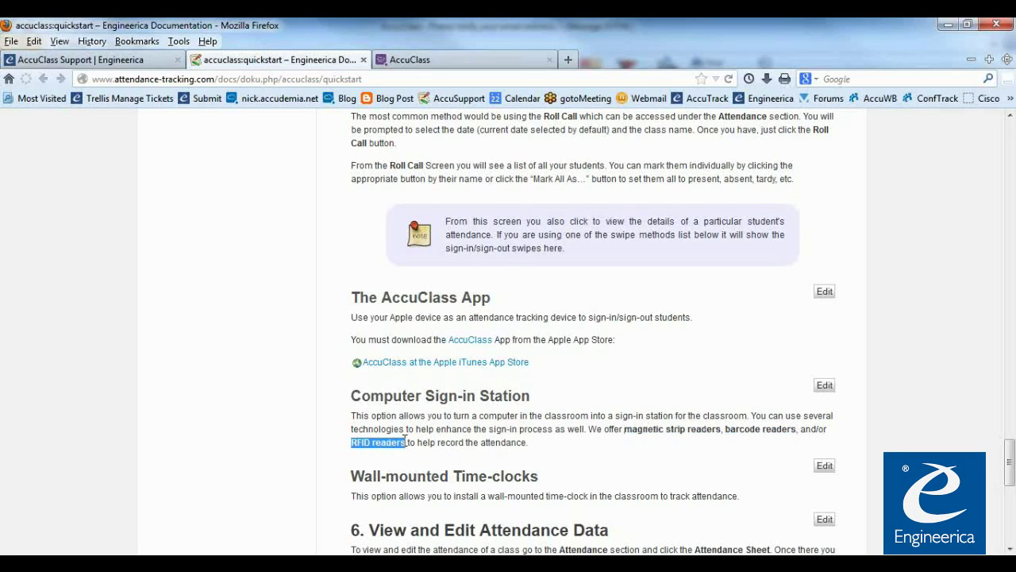
pyautogui.click(426, 436)
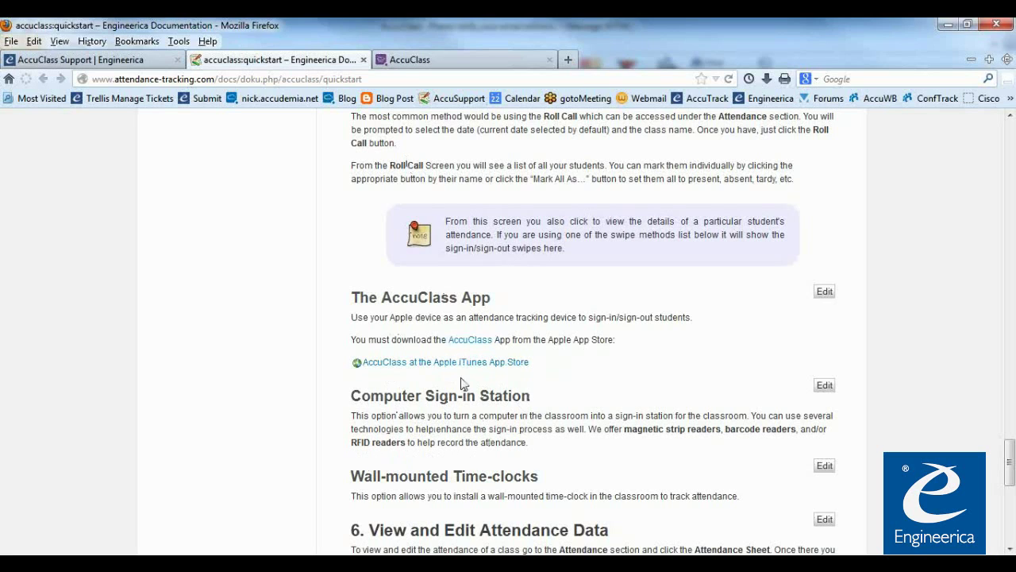
# Revisit the Roll Call heading, then switch back to the AccuClass tab
pyautogui.scroll(4, 383, 192)
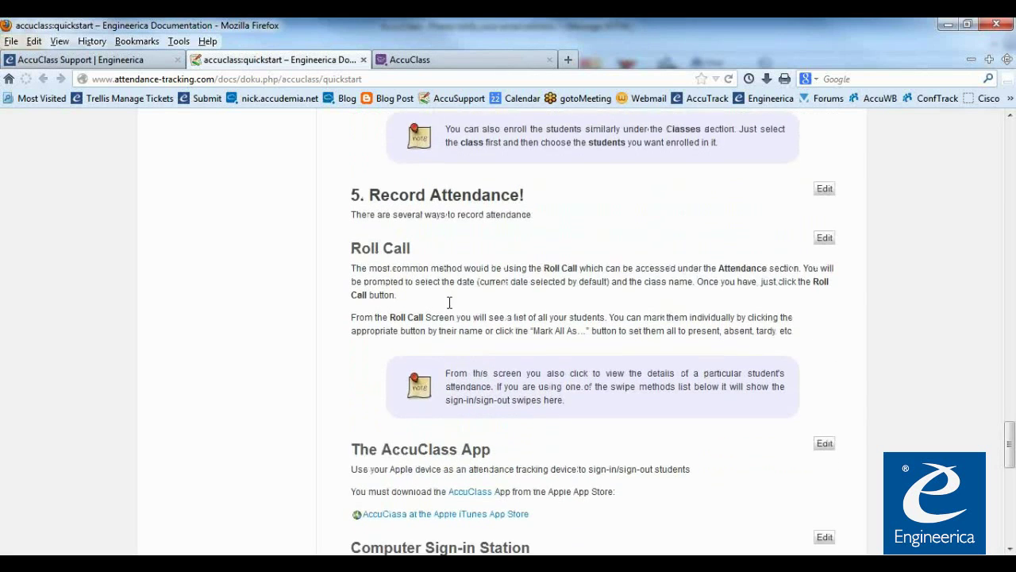
pyautogui.scroll(-2, 389, 196)
pyautogui.moveTo(351, 181); pyautogui.dragTo(411, 183)
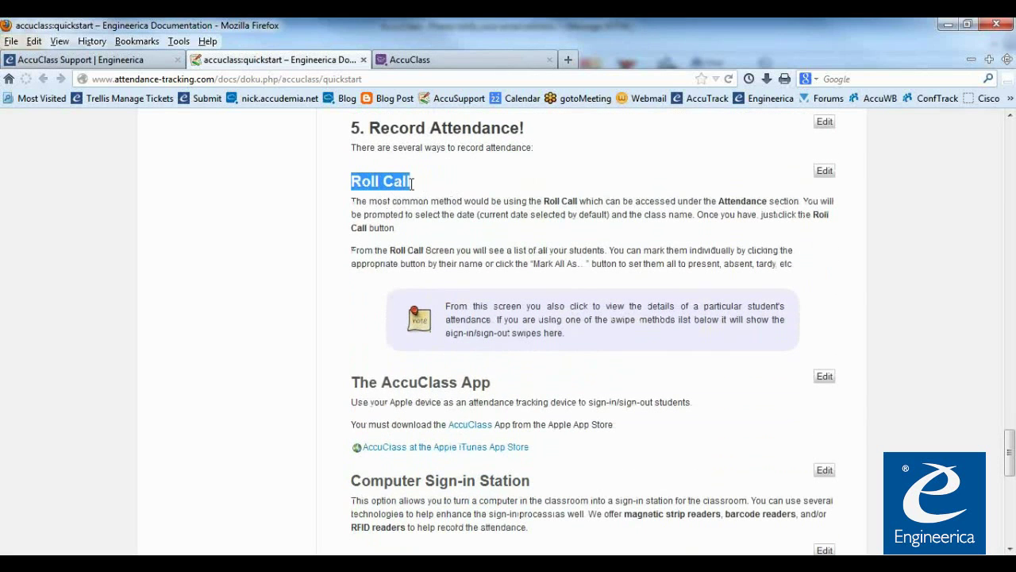
pyautogui.click(423, 225)
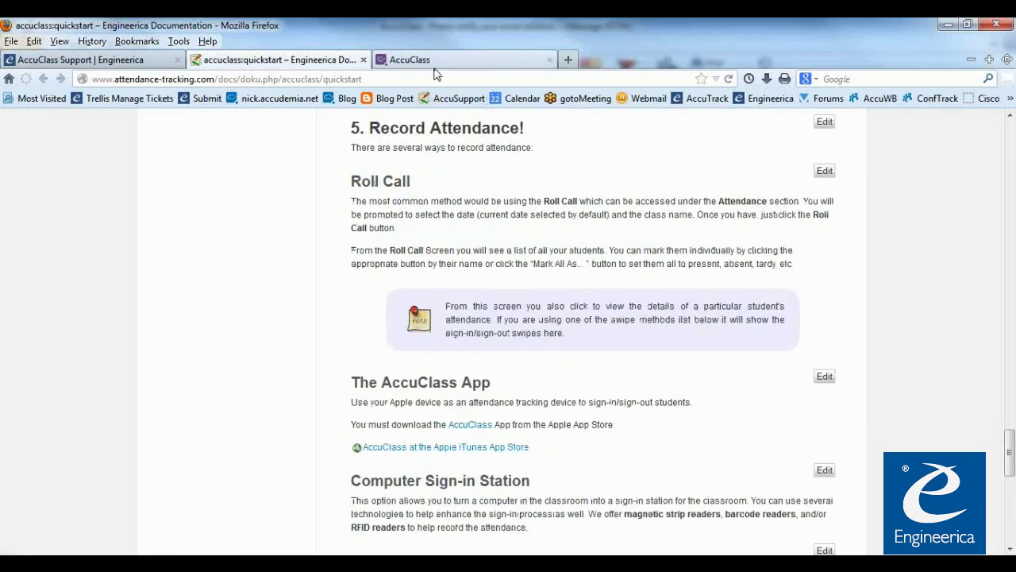
pyautogui.click(435, 65)
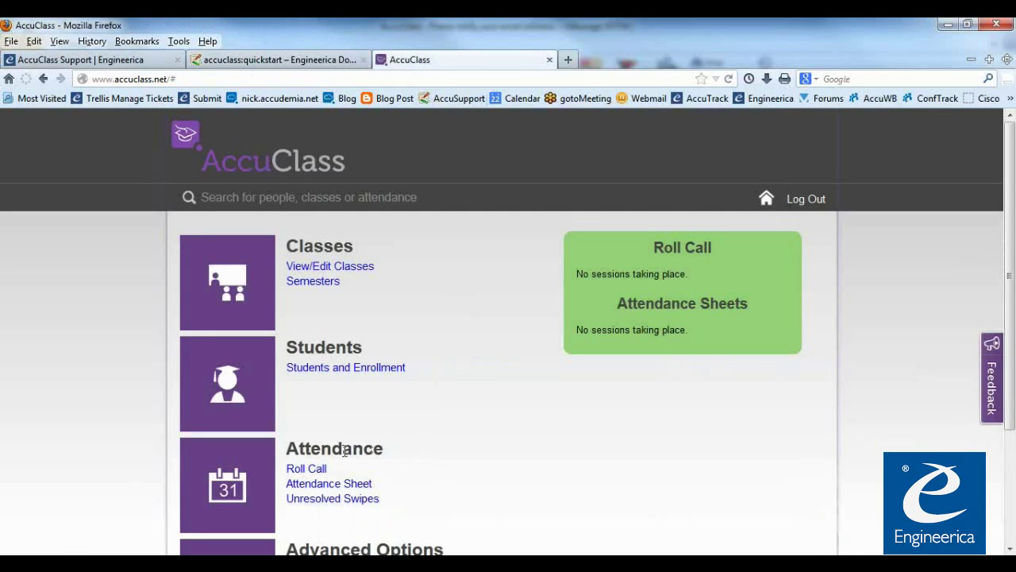
# Open Attendance > Roll Call and choose the College Algebra (MAT-101) May 22, Wed 8:00AM session
pyautogui.click(307, 471)
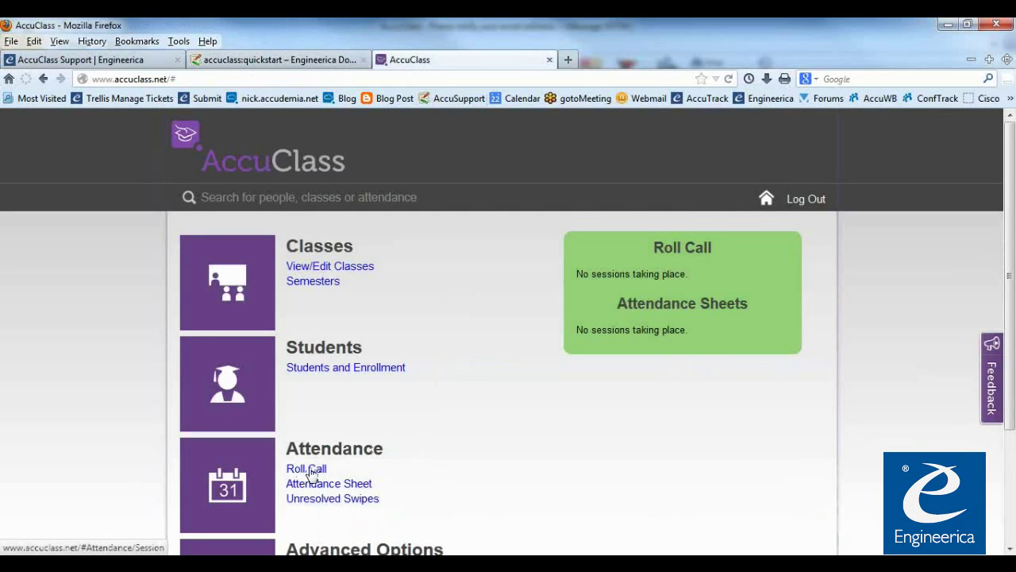
pyautogui.click(317, 475)
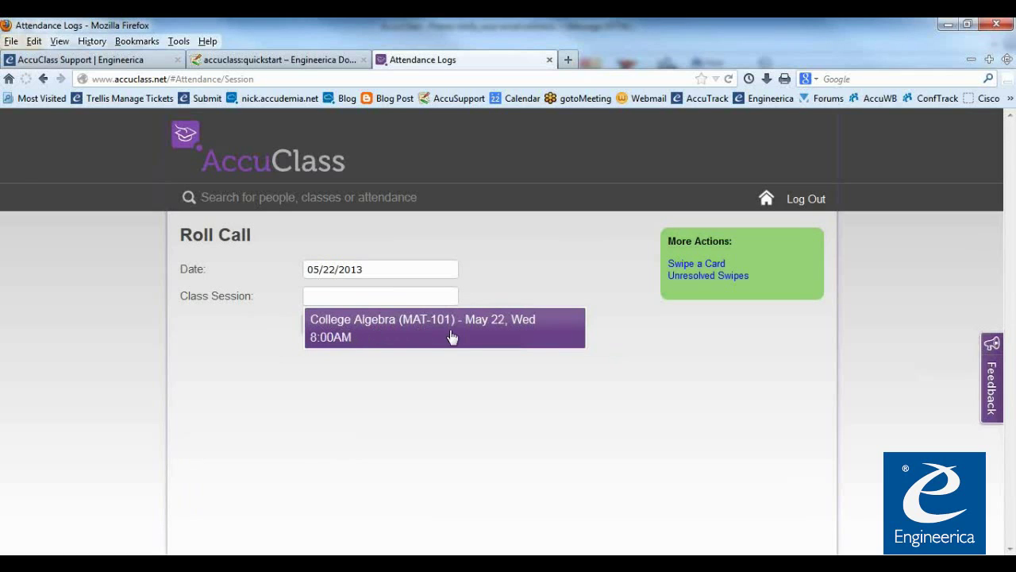
pyautogui.click(381, 341)
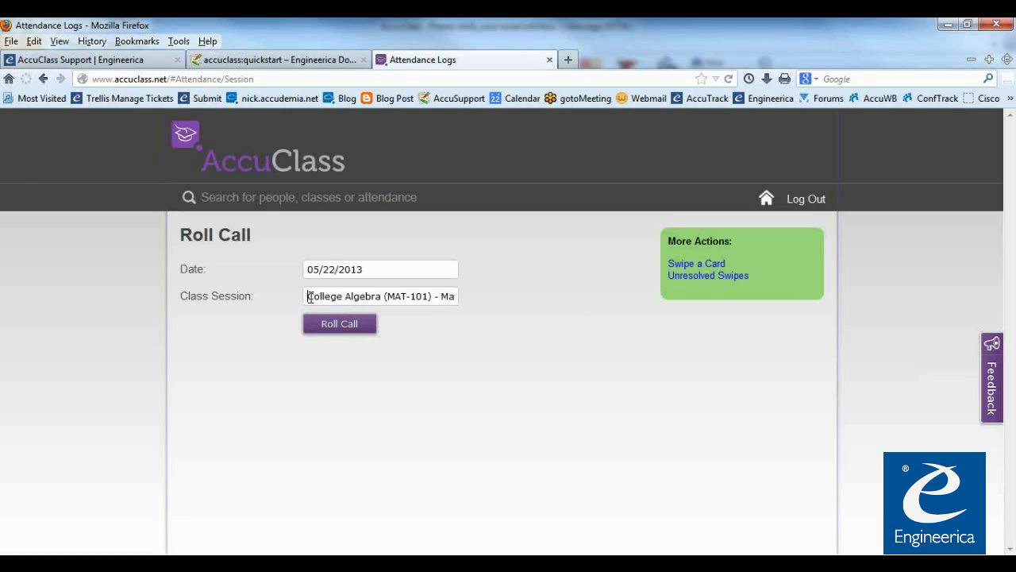
pyautogui.moveTo(308, 297); pyautogui.dragTo(512, 306)
pyautogui.click(422, 322)
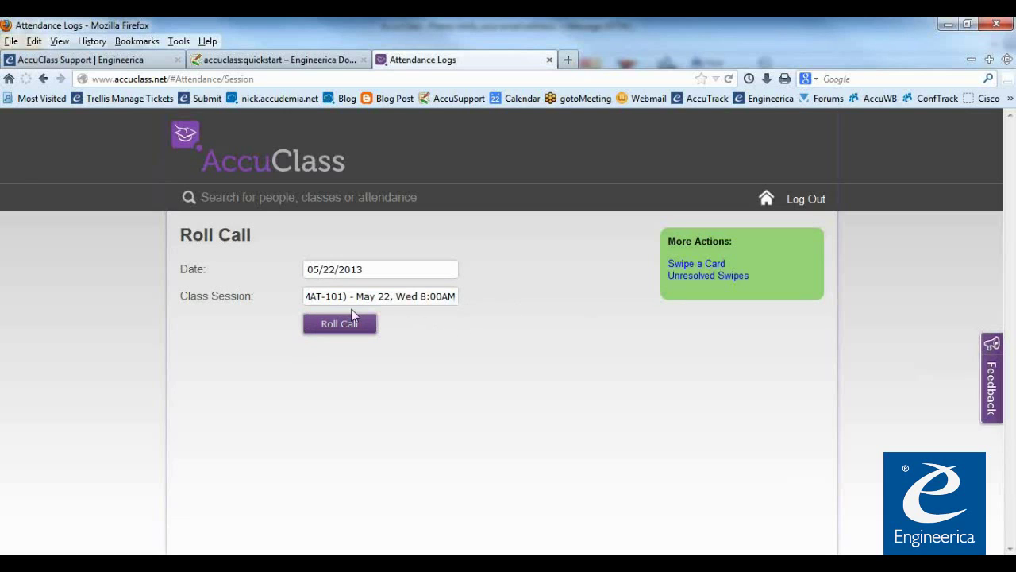
pyautogui.click(347, 301)
pyautogui.moveTo(357, 296); pyautogui.dragTo(249, 297)
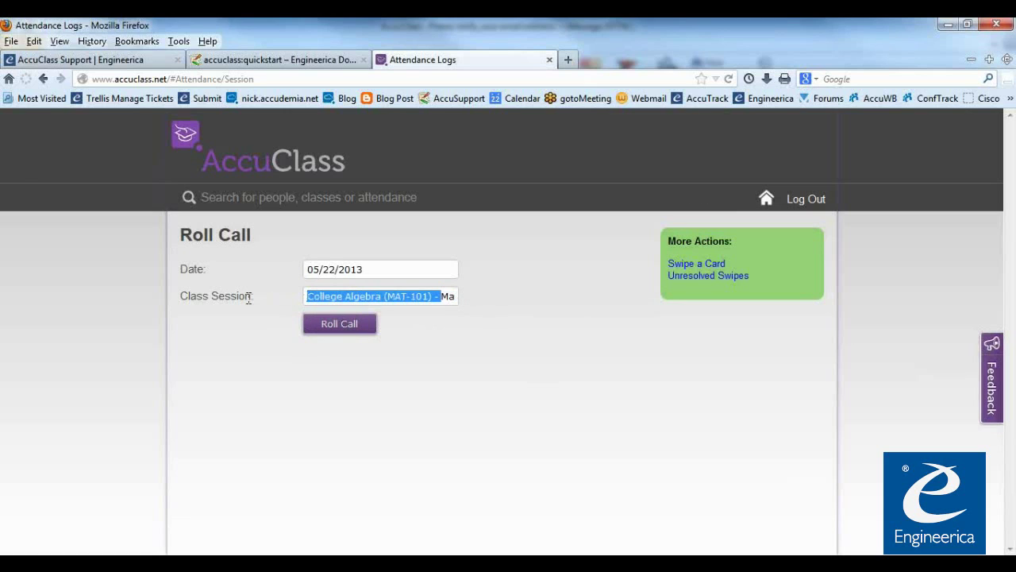
pyautogui.click(411, 334)
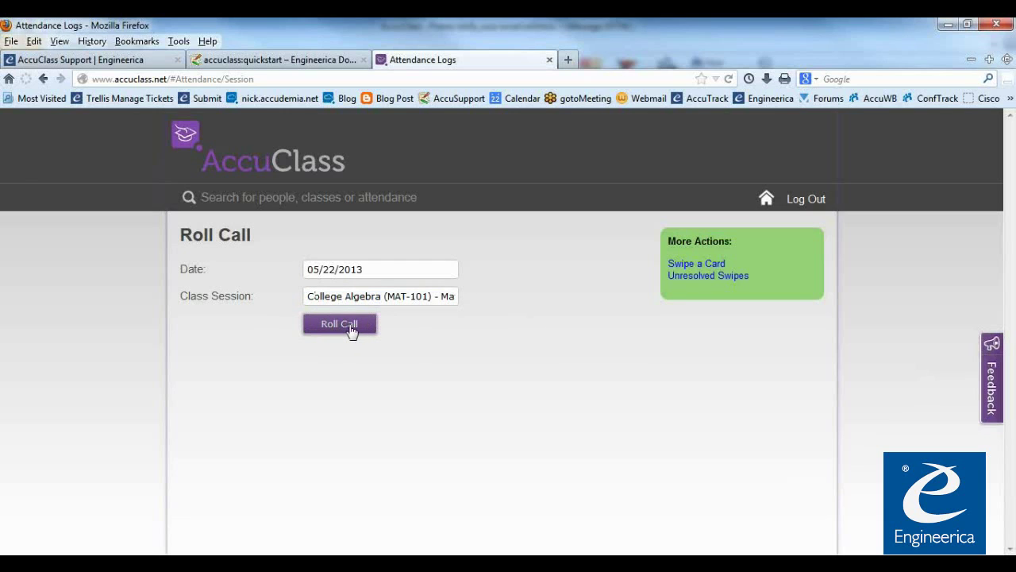
# Start the roll call and try the Absent, Present, Left early and Tardy marks
pyautogui.click(340, 326)
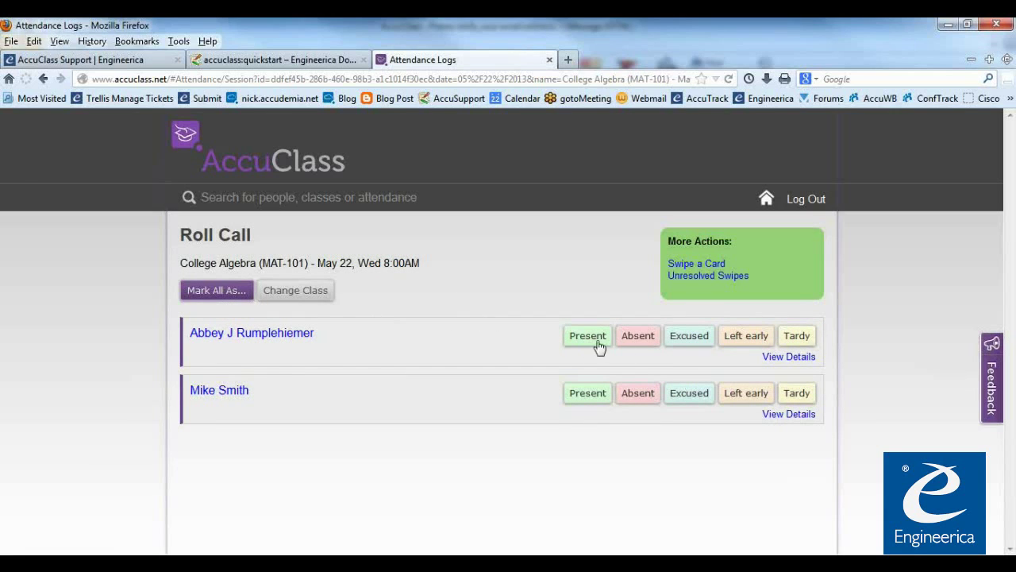
pyautogui.click(644, 340)
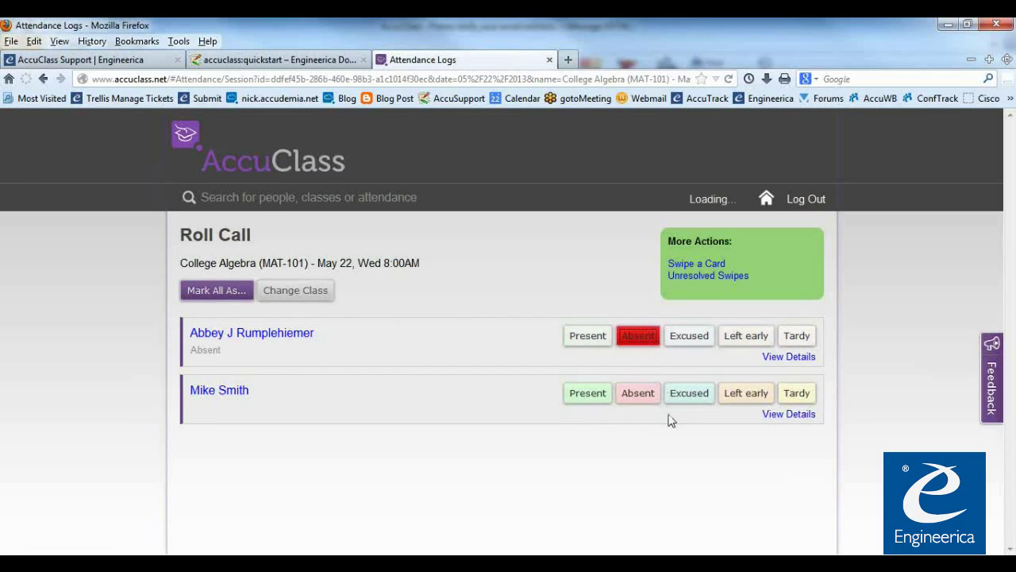
pyautogui.click(588, 401)
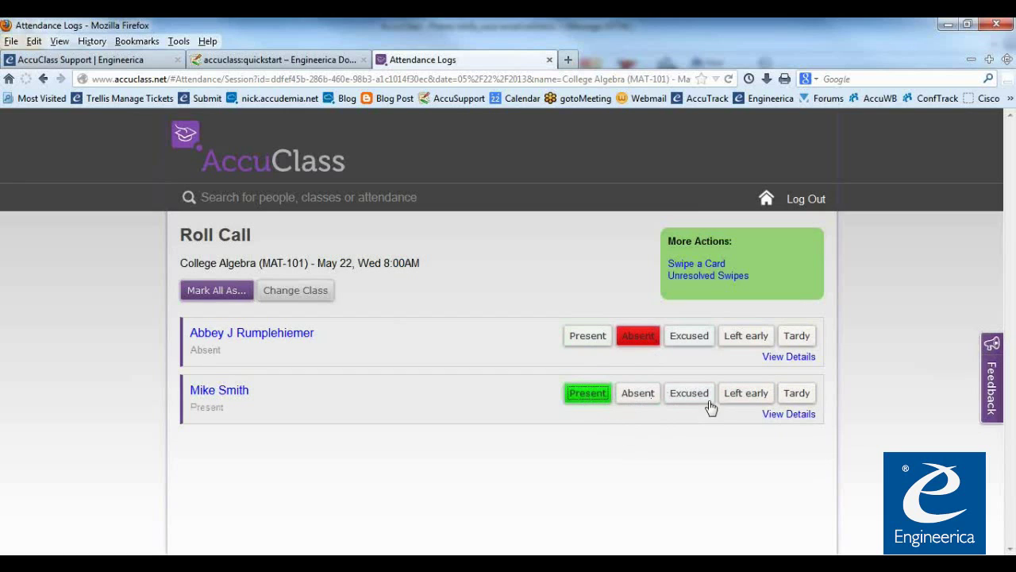
pyautogui.click(741, 401)
pyautogui.click(798, 397)
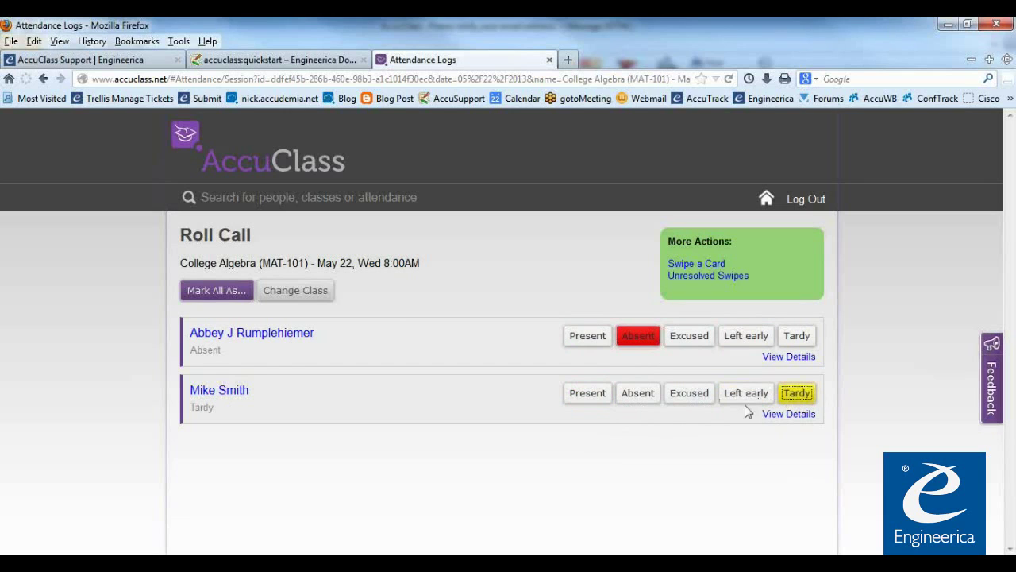
pyautogui.click(580, 399)
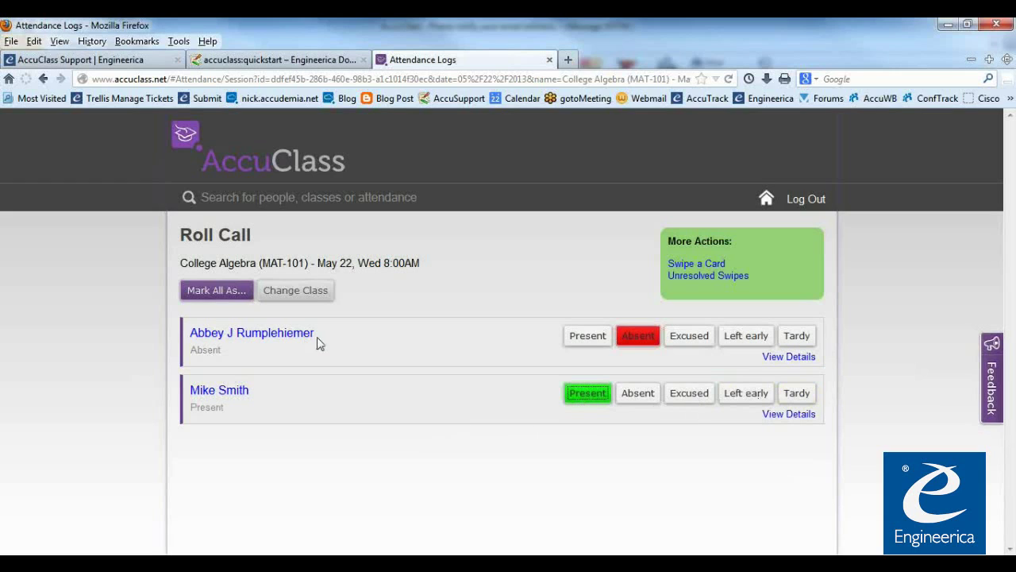
# Mark all students Absent, then set the first Present and the second Tardy
pyautogui.click(217, 292)
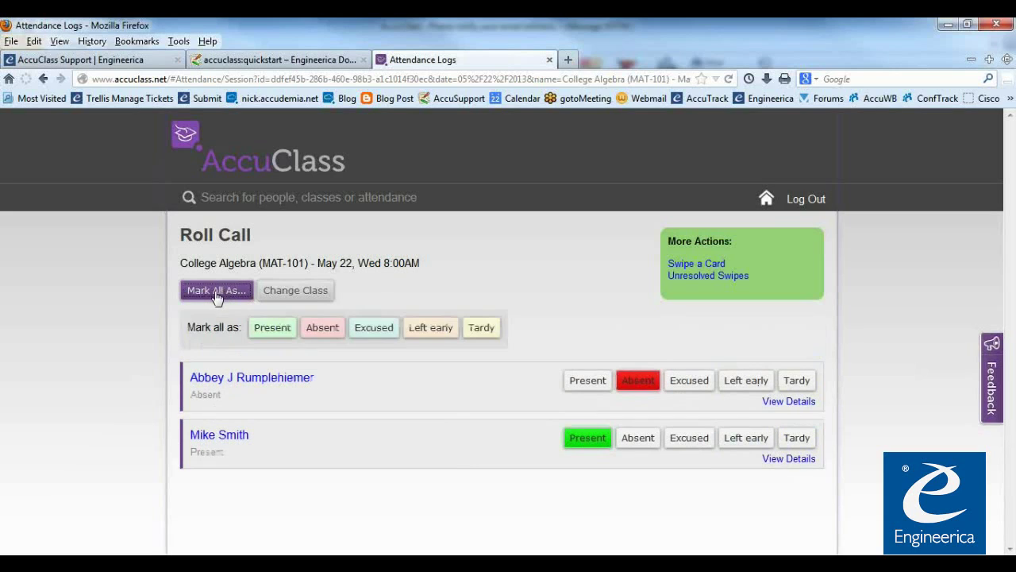
pyautogui.click(316, 329)
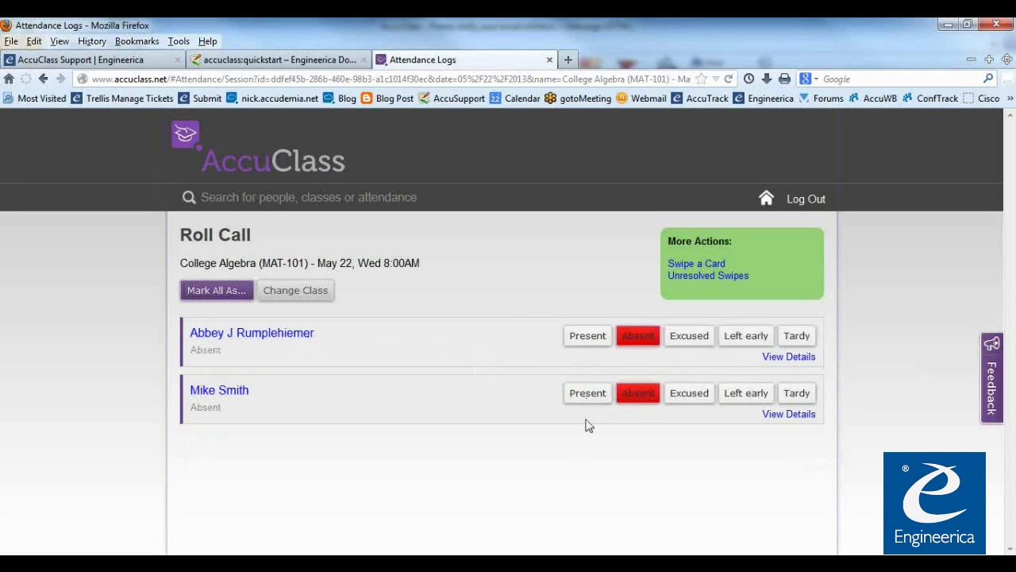
pyautogui.click(590, 346)
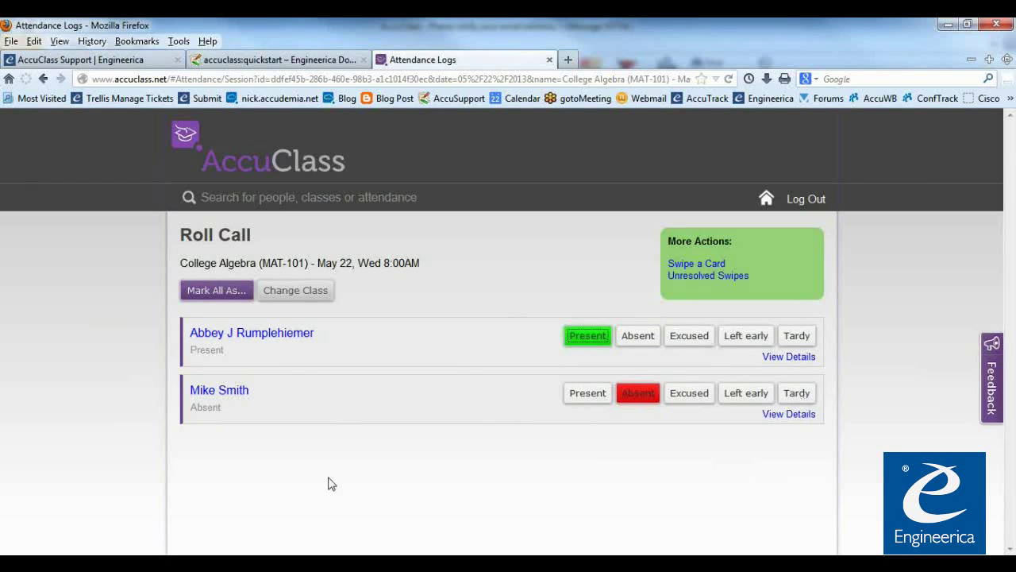
pyautogui.click(797, 395)
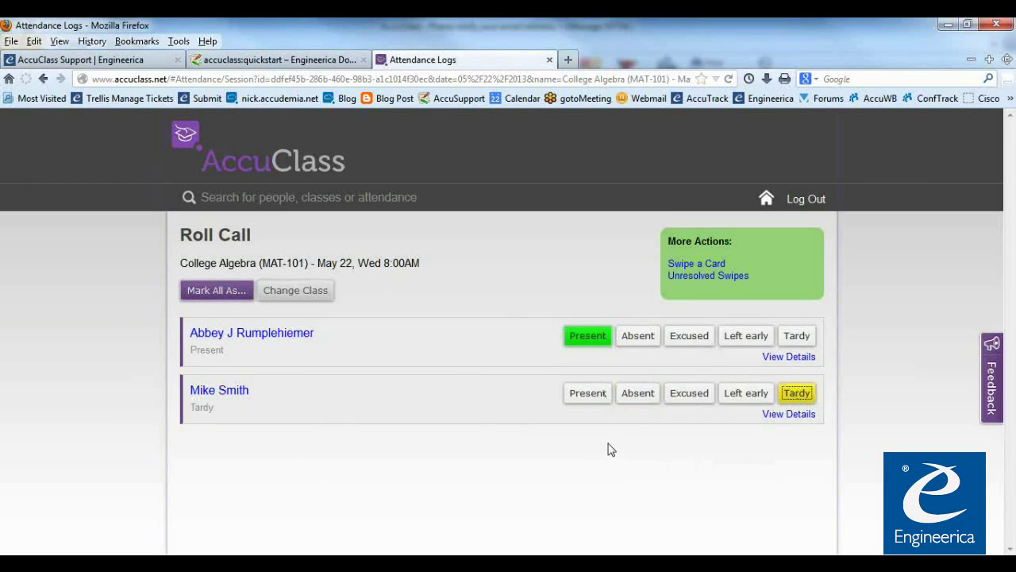
# Mark all Absent again, set both students Present, and bring up the Swipe a Card form
pyautogui.click(217, 294)
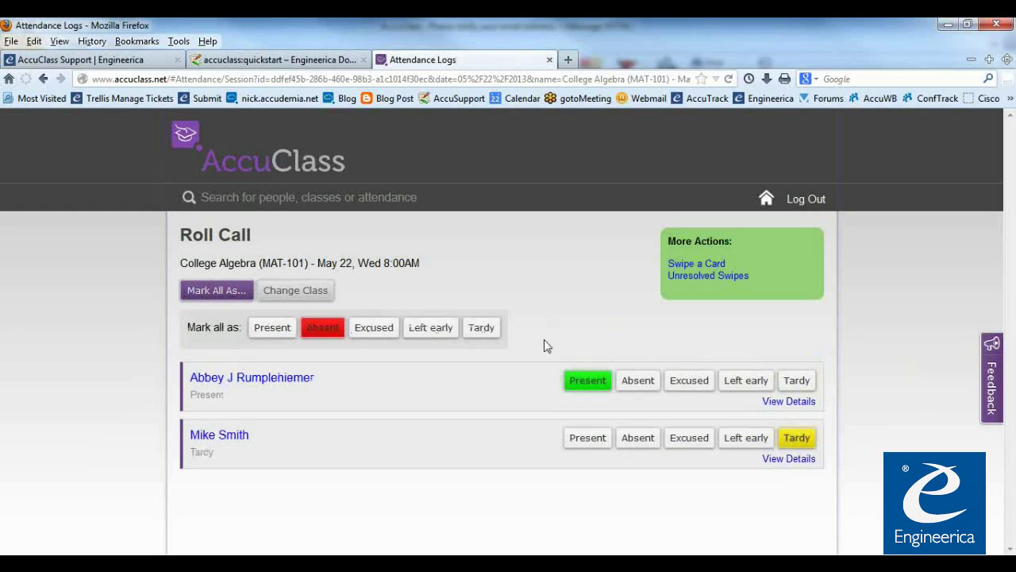
pyautogui.click(329, 333)
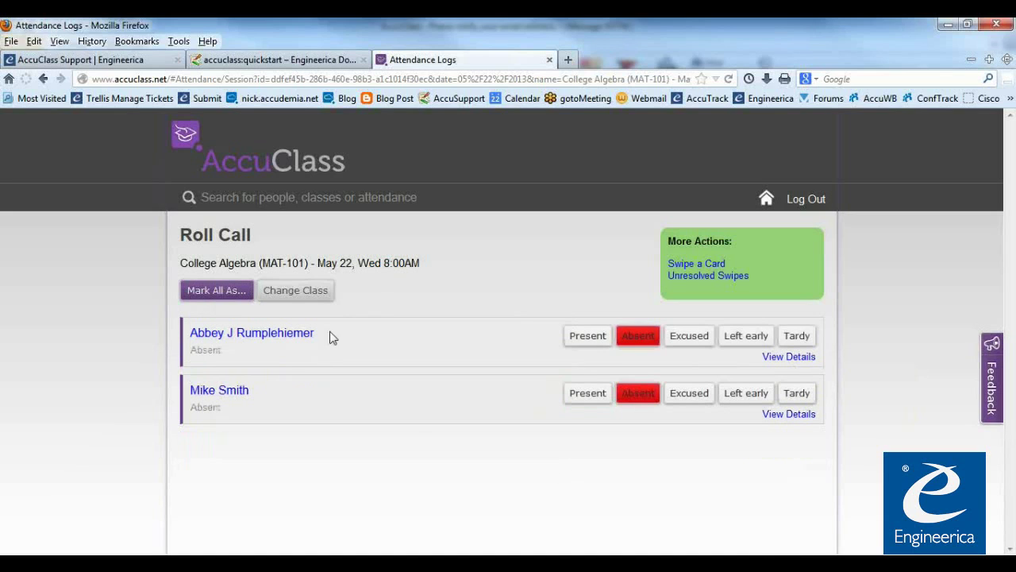
pyautogui.click(591, 340)
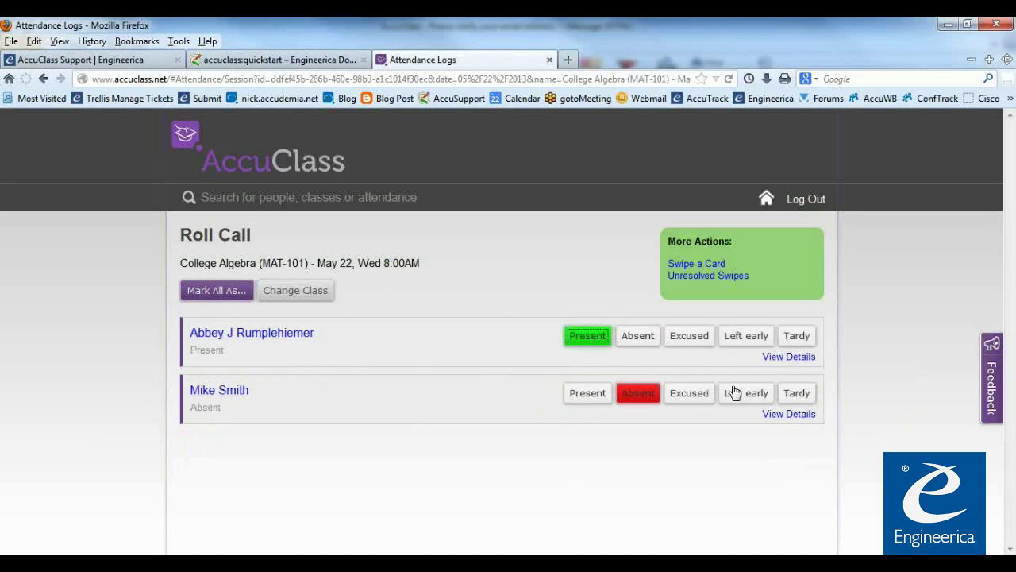
pyautogui.click(595, 395)
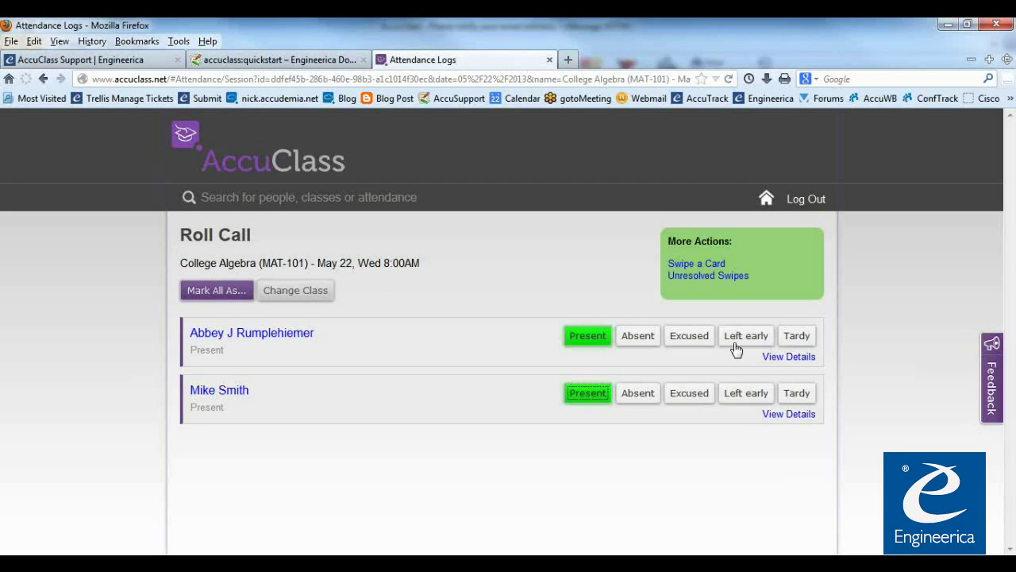
pyautogui.click(706, 266)
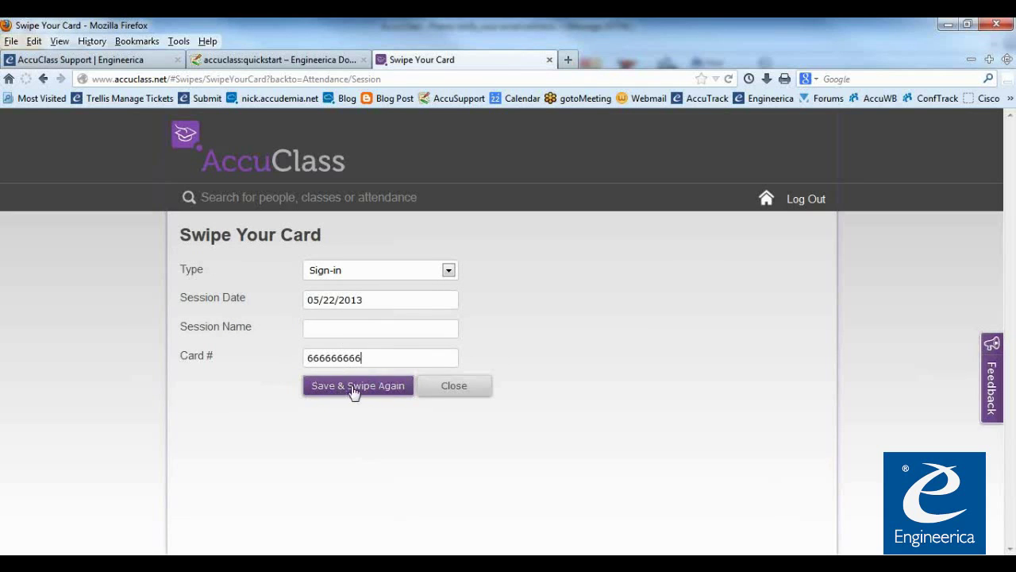
# Go home and reload the Roll Call for the College Algebra session
pyautogui.click(768, 200)
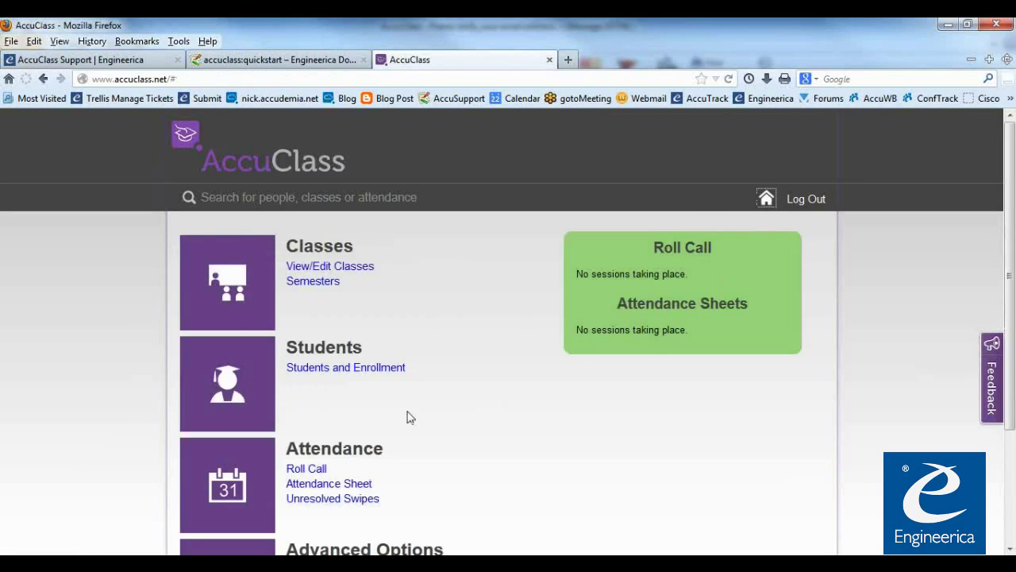
pyautogui.click(313, 470)
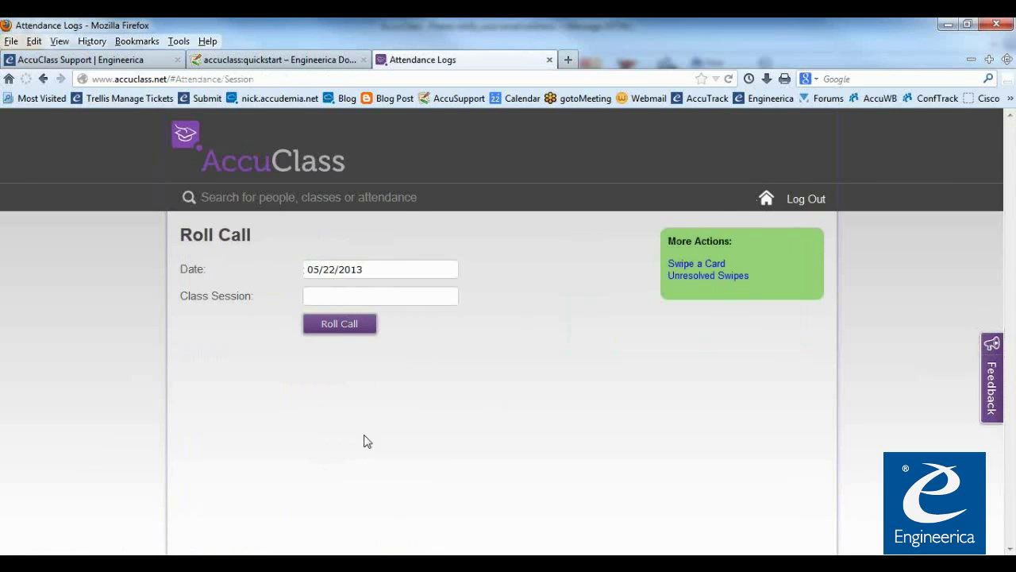
pyautogui.click(354, 297)
pyautogui.click(356, 336)
pyautogui.click(363, 330)
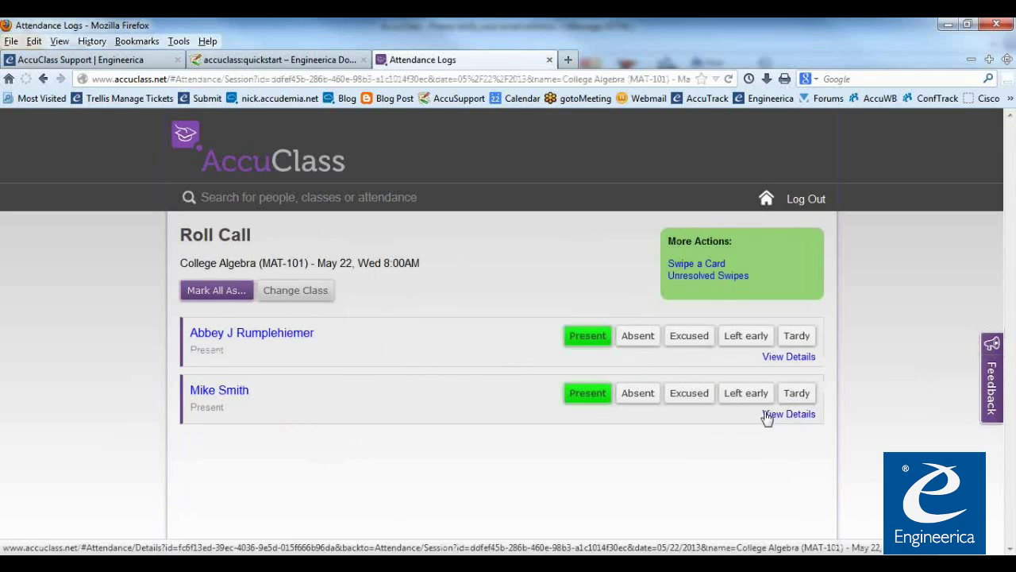
# Record a card swipe with the student's card number for the College Algebra session
pyautogui.click(697, 271)
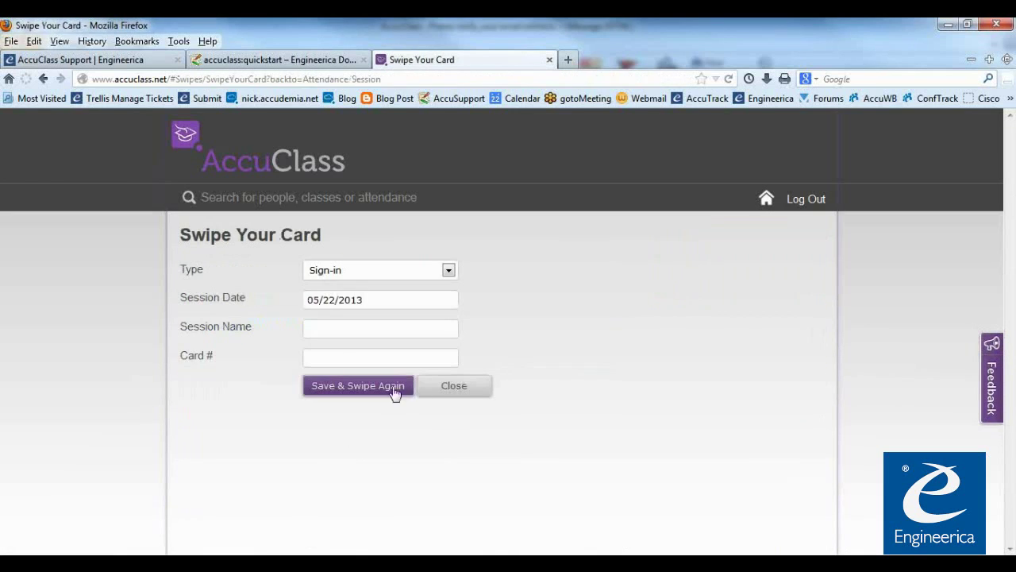
pyautogui.write('666666666')
pyautogui.click(344, 329)
pyautogui.click(354, 352)
pyautogui.click(350, 394)
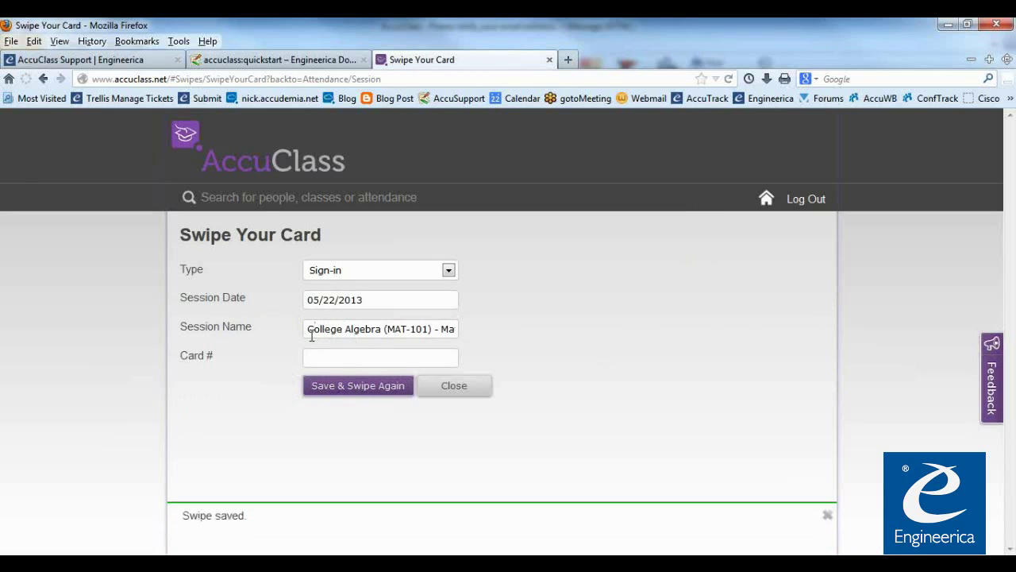
# Close the swipe form and reload the College Algebra roll call
pyautogui.moveTo(313, 334); pyautogui.dragTo(439, 337)
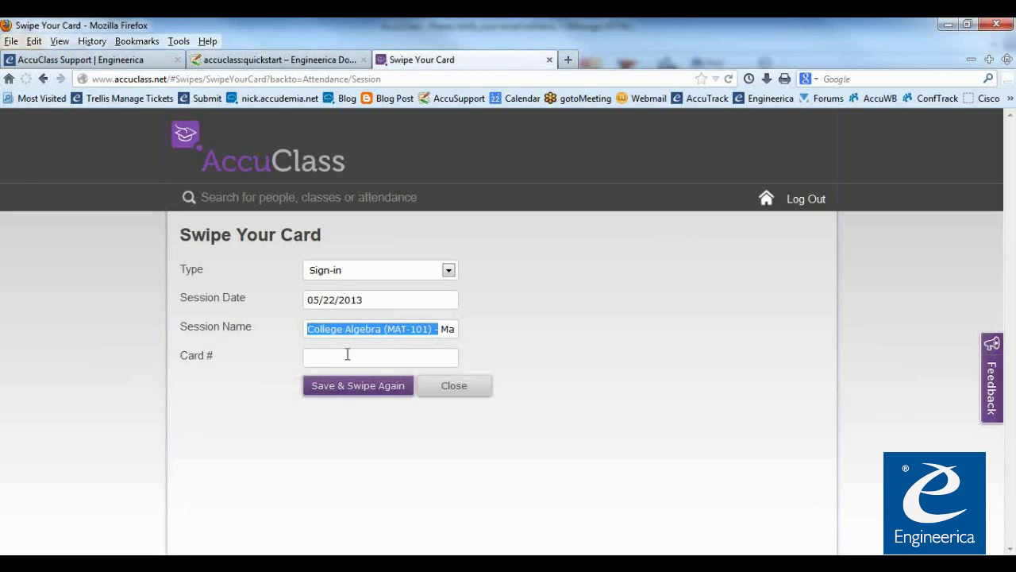
pyautogui.click(318, 359)
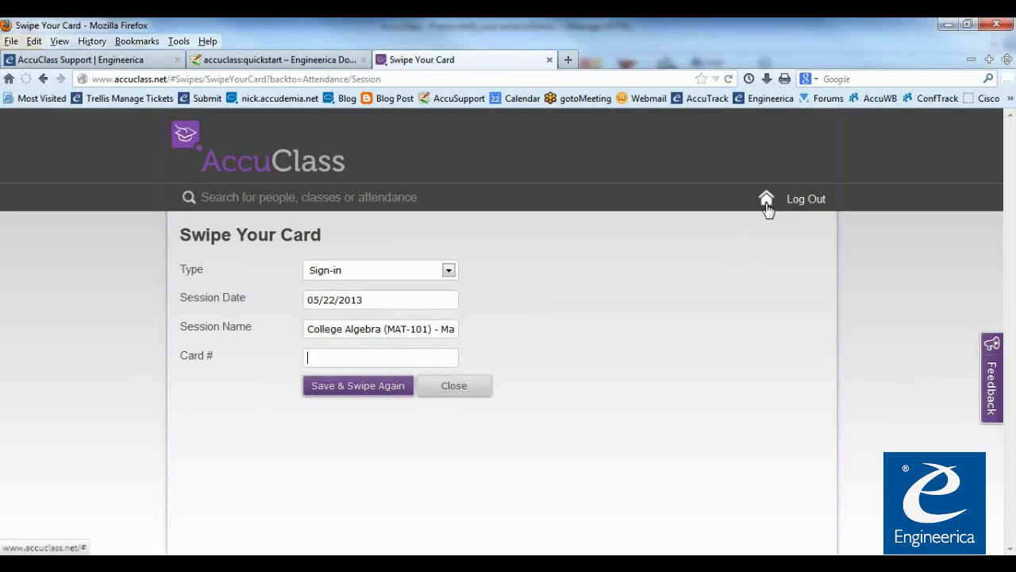
pyautogui.click(442, 389)
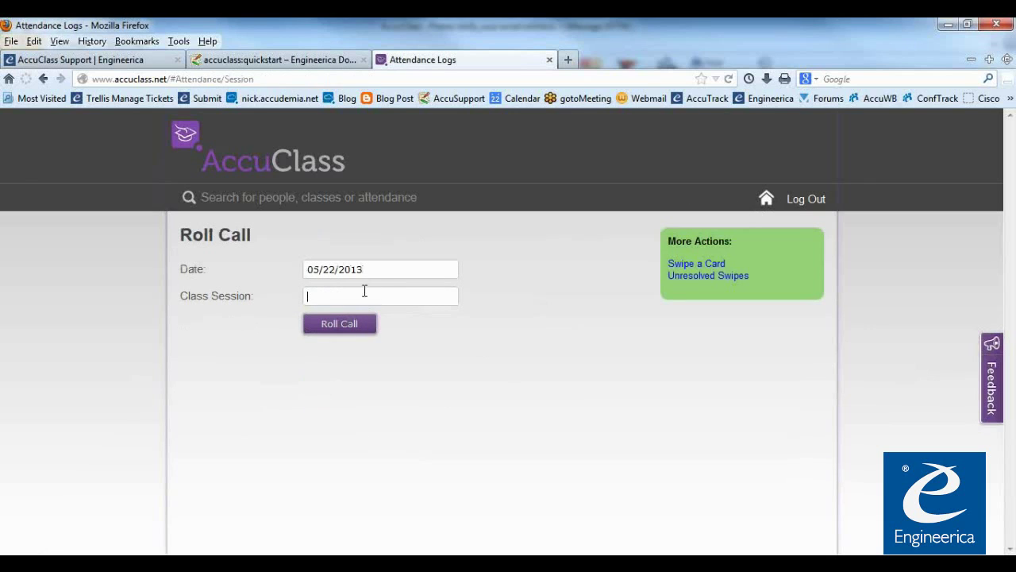
pyautogui.click(361, 343)
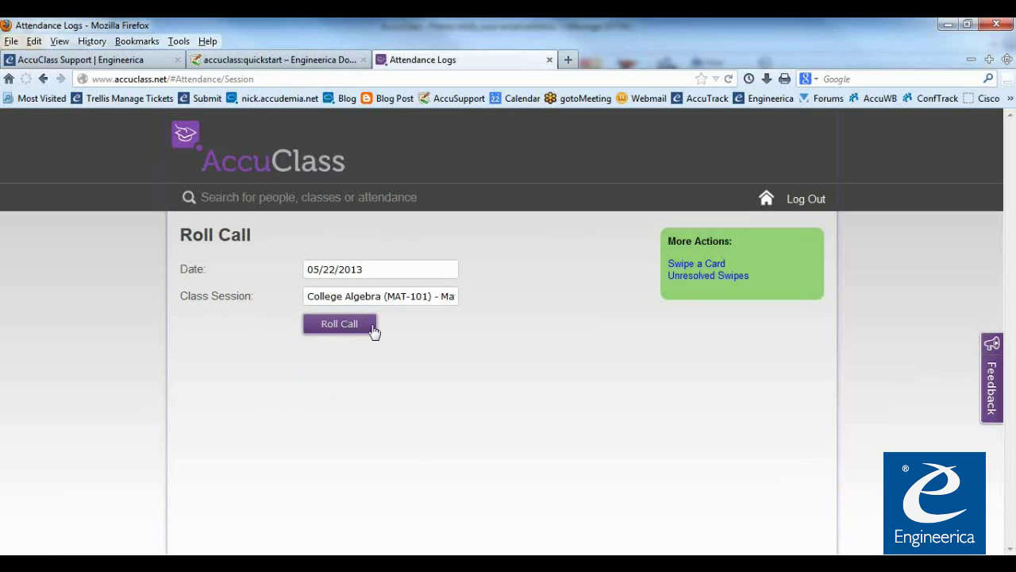
pyautogui.click(354, 327)
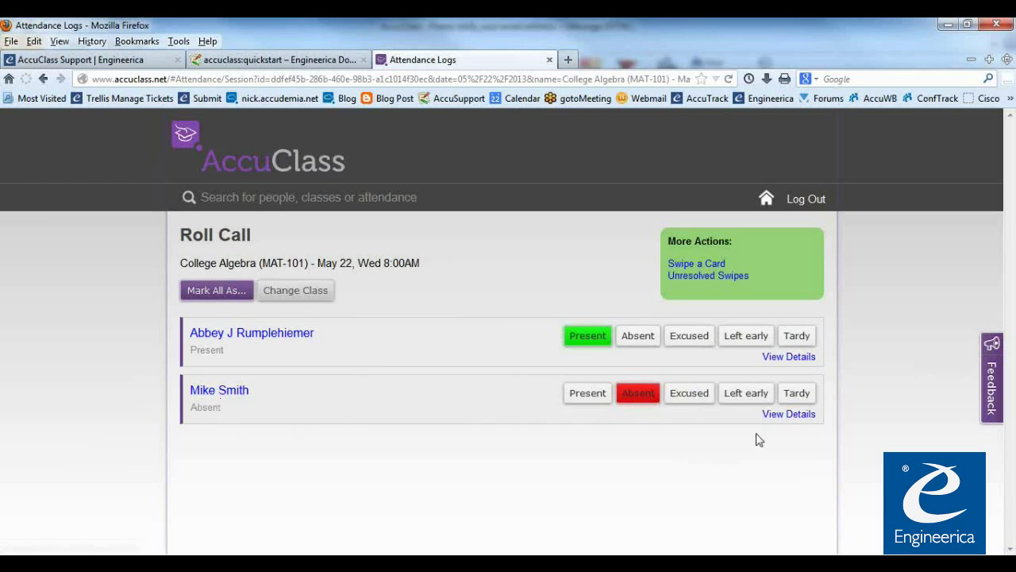
# Review the second student's attendance details showing a 5:04am swipe, cancel, and return home
pyautogui.click(788, 414)
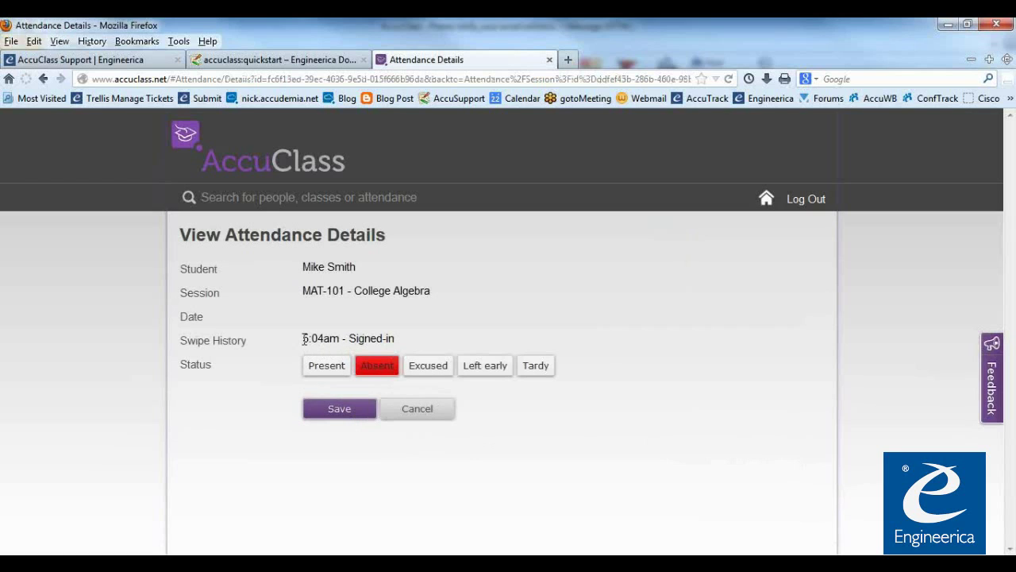
pyautogui.moveTo(305, 338); pyautogui.dragTo(314, 340)
pyautogui.click(344, 339)
pyautogui.moveTo(308, 338); pyautogui.dragTo(344, 339)
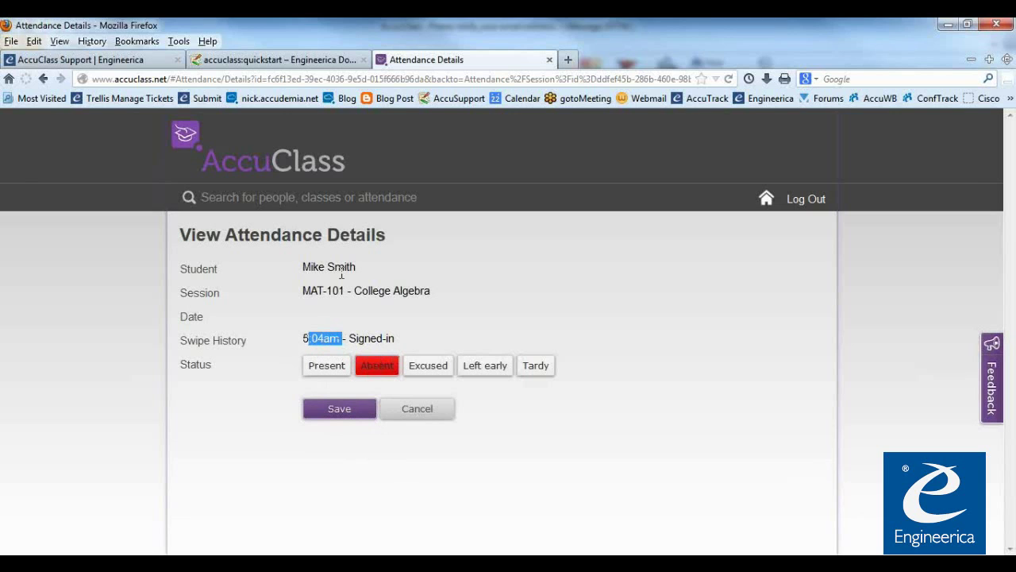
pyautogui.click(413, 413)
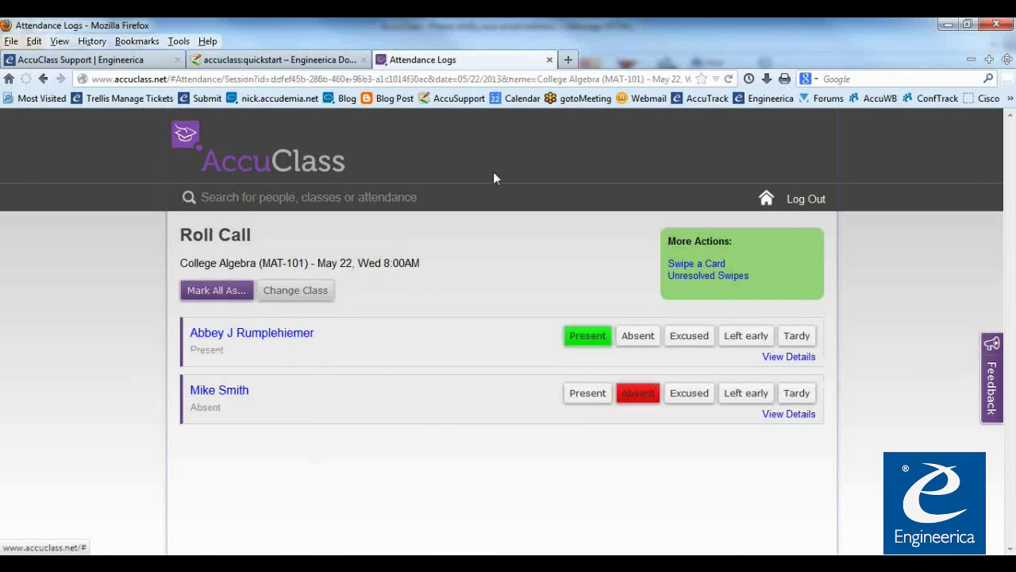
pyautogui.click(324, 179)
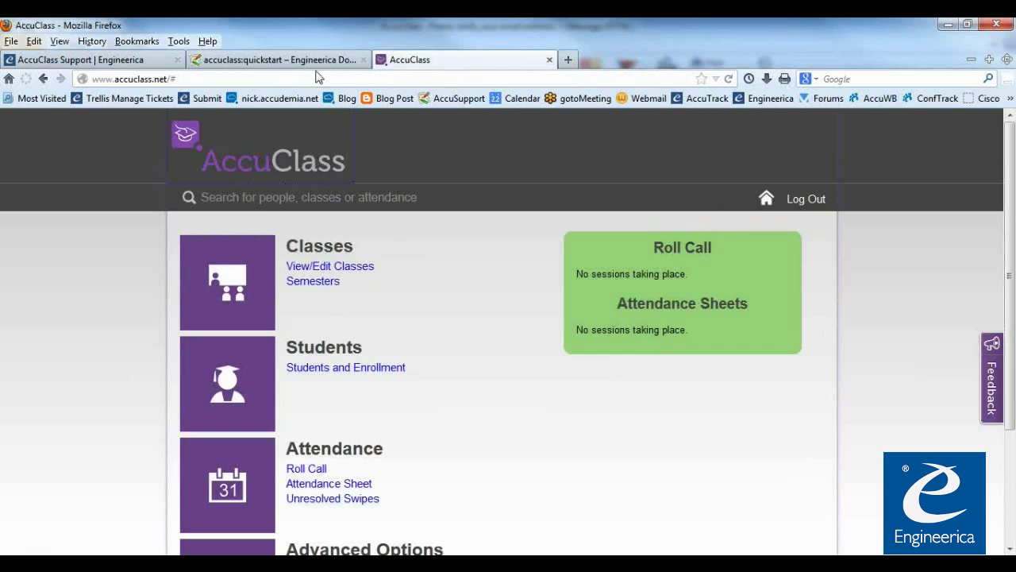
pyautogui.click(318, 60)
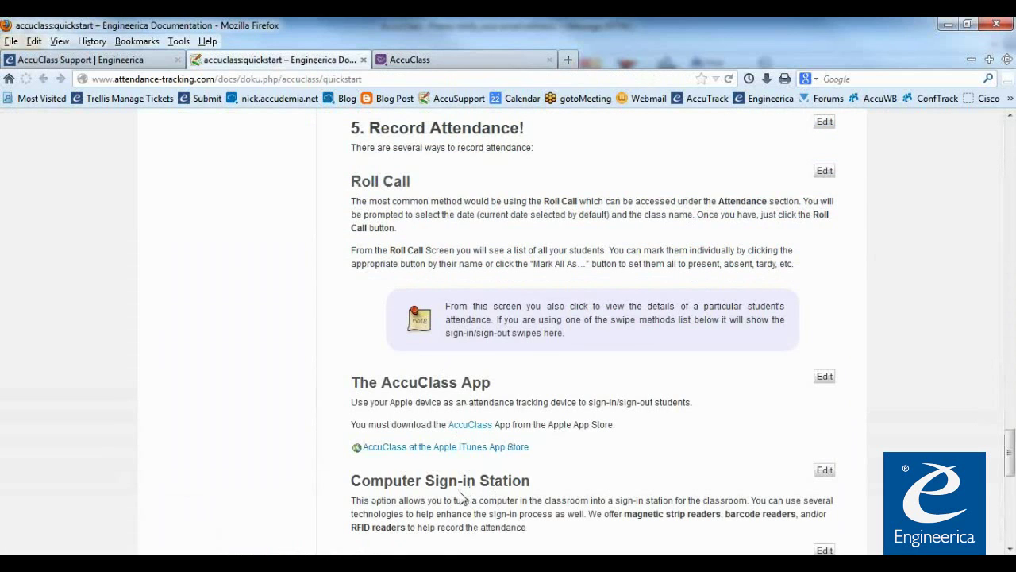
pyautogui.scroll(-5, 387, 500)
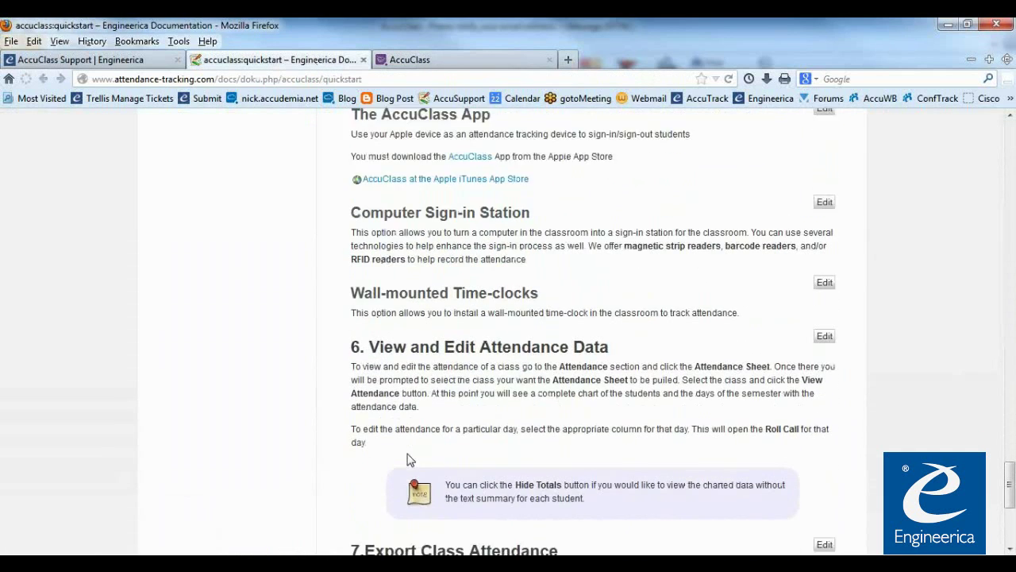
pyautogui.scroll(-2, 441, 386)
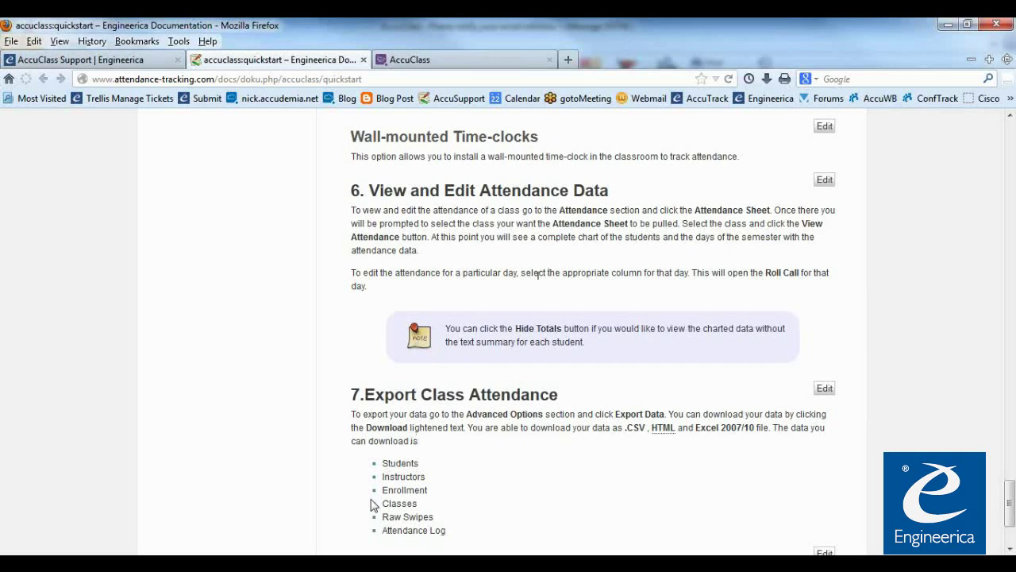
pyautogui.click(427, 63)
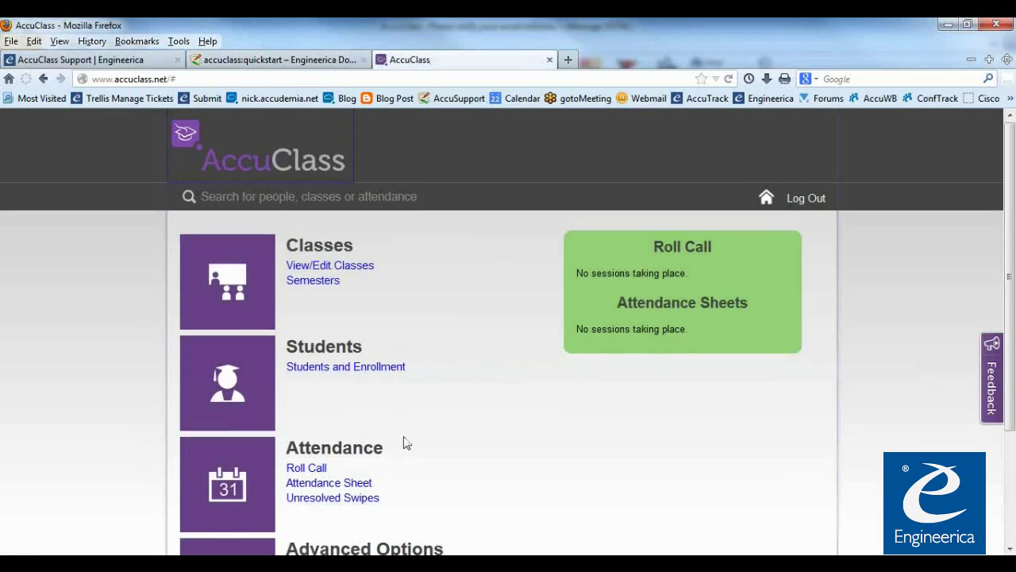
# Open the Attendance Sheet and view marks and totals for MAT-101 - College Algebra
pyautogui.scroll(-3, 403, 443)
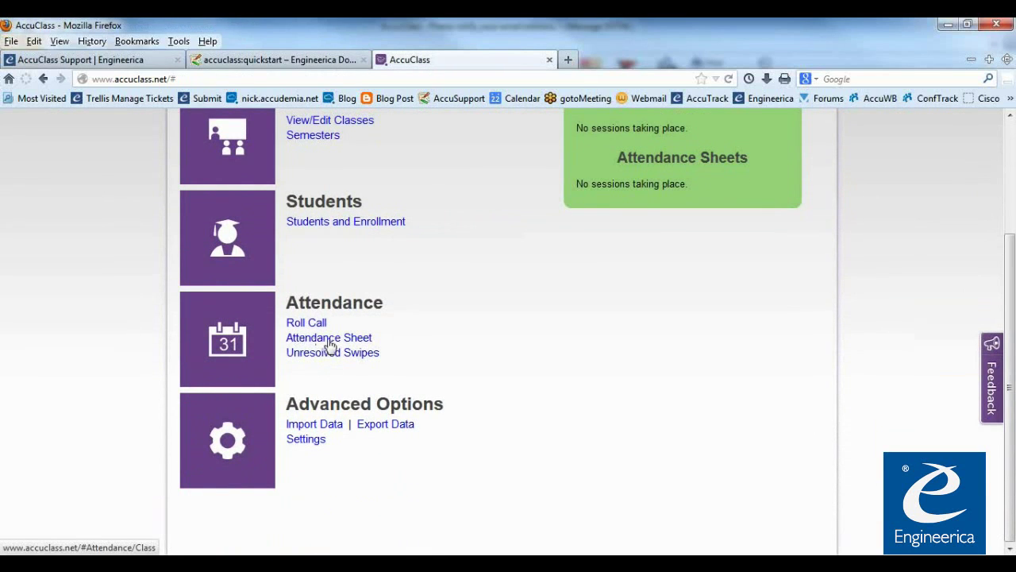
pyautogui.click(330, 343)
pyautogui.click(390, 269)
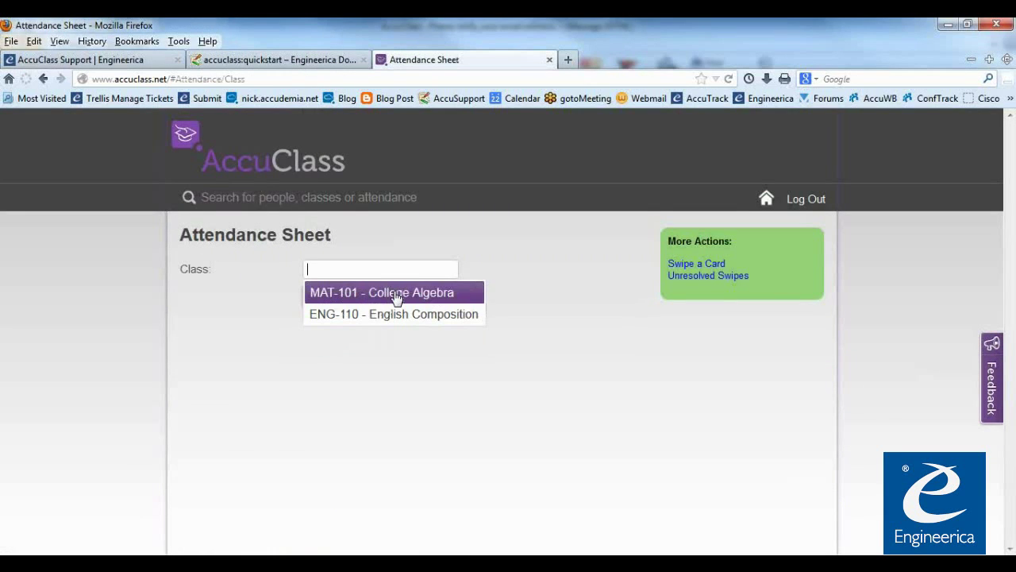
pyautogui.click(394, 293)
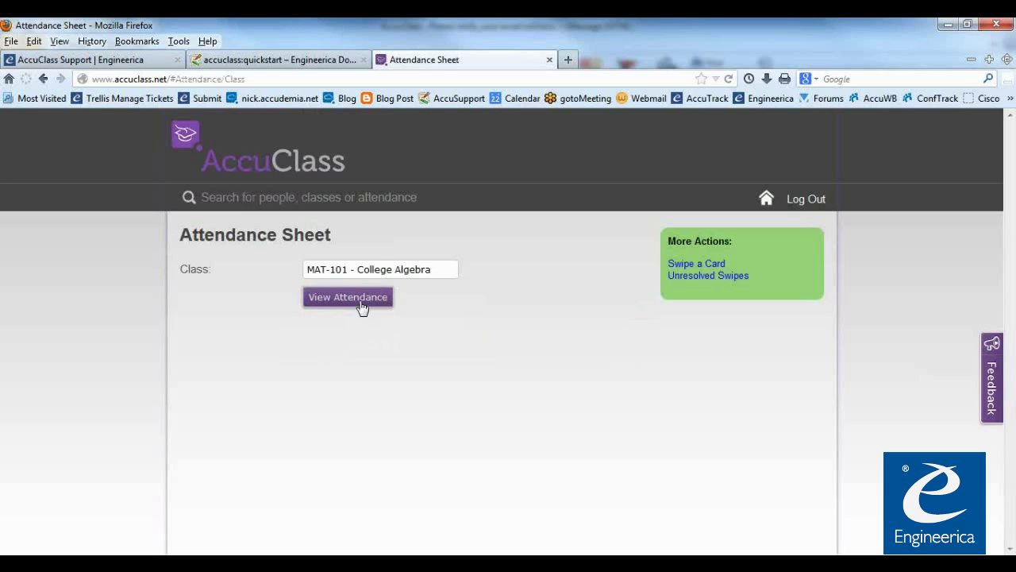
pyautogui.click(355, 301)
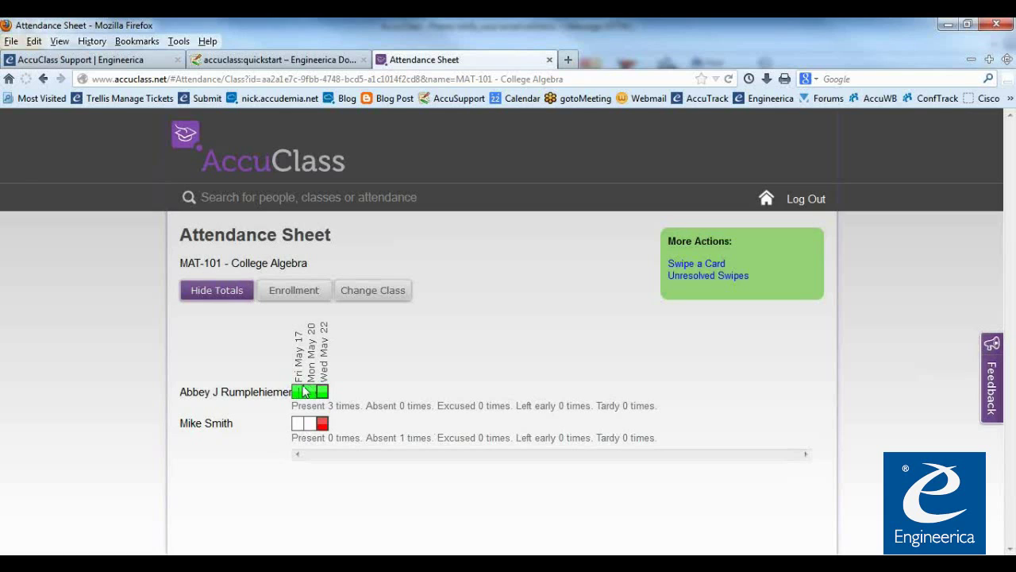
pyautogui.moveTo(298, 380)
pyautogui.moveTo(293, 407); pyautogui.dragTo(656, 407)
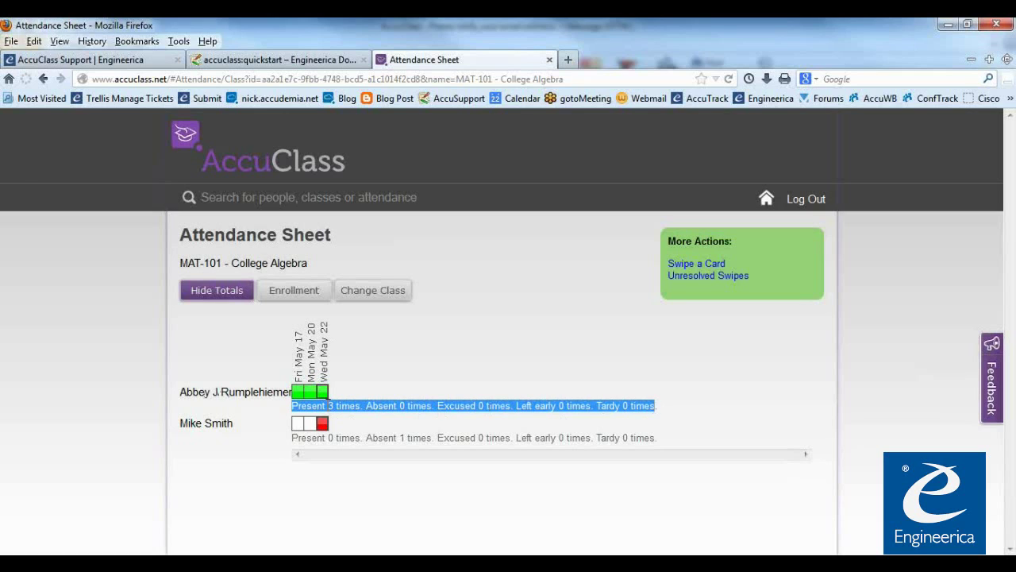
pyautogui.click(655, 407)
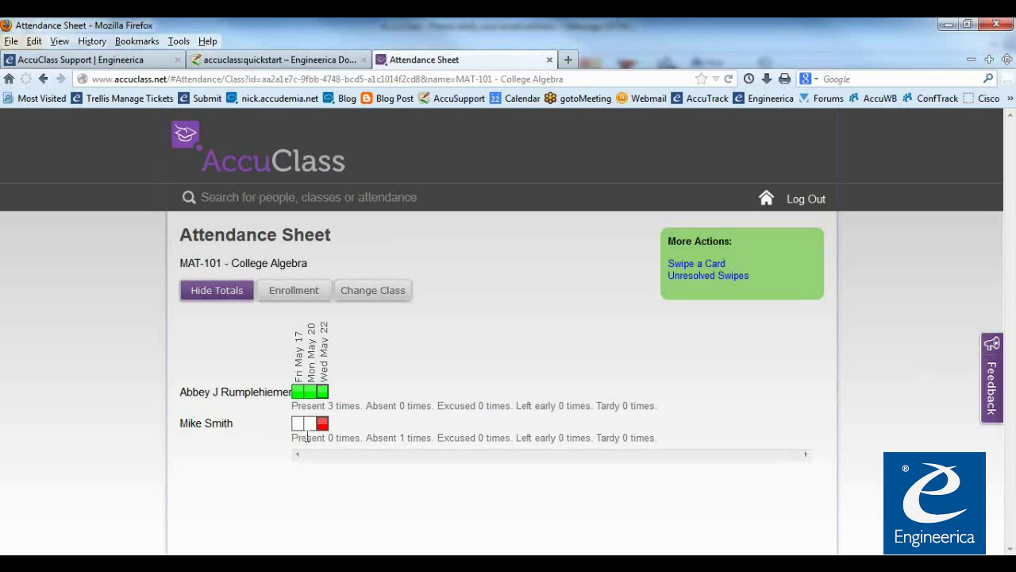
pyautogui.moveTo(293, 437); pyautogui.dragTo(656, 441)
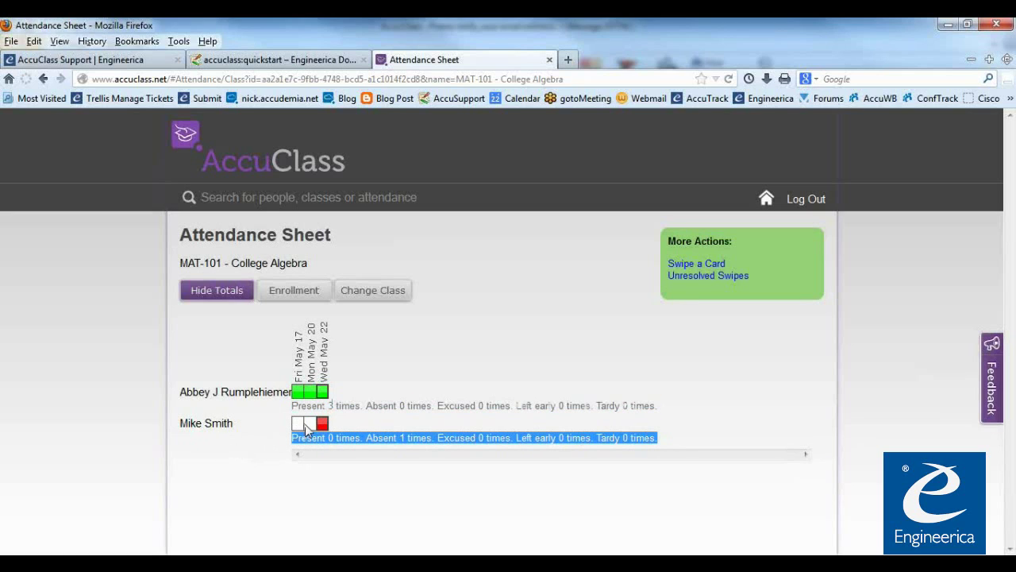
pyautogui.click(347, 434)
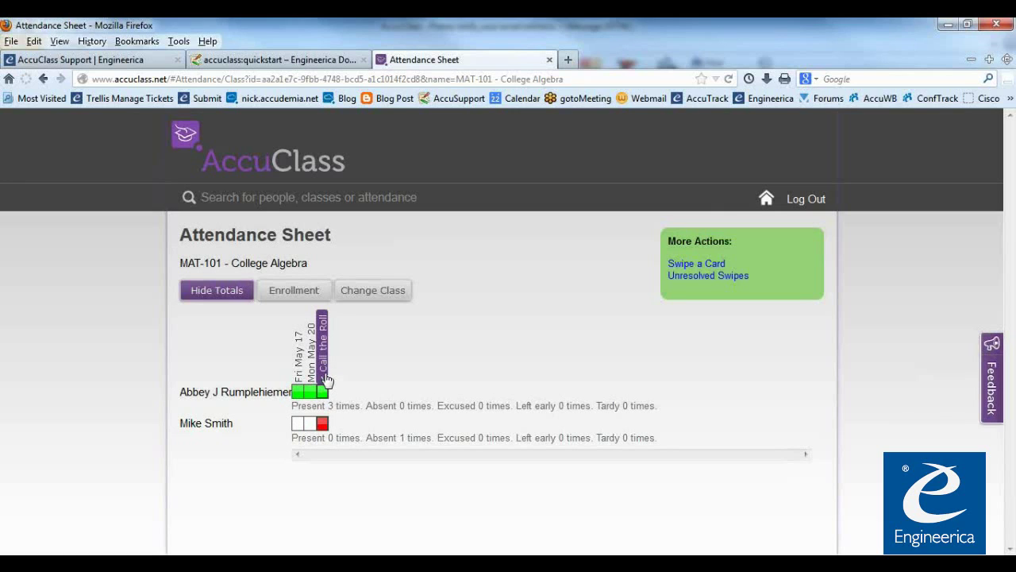
pyautogui.click(322, 349)
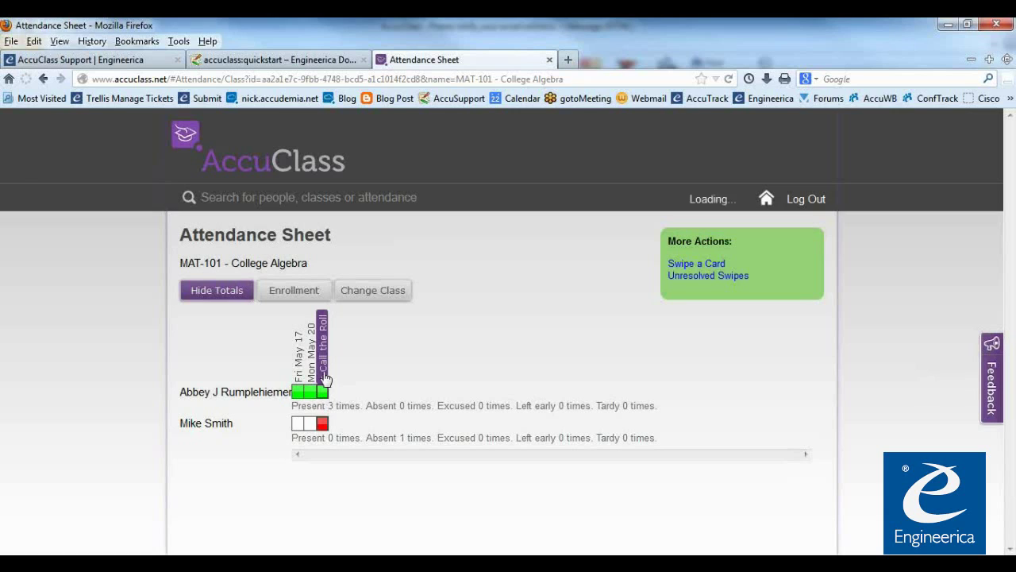
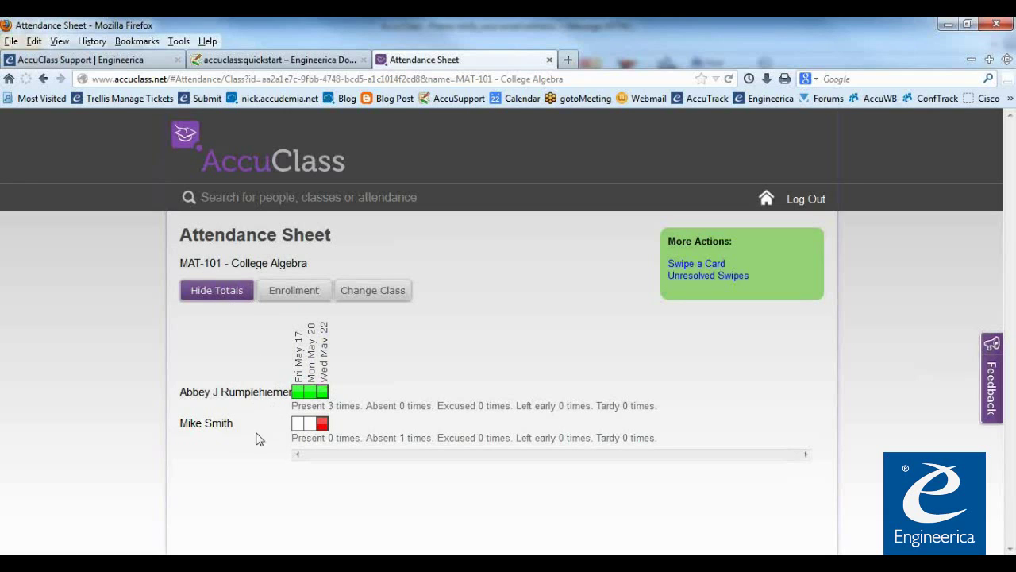
# Highlight the first student's totals line, then hide totals on the MAT-101 attendance sheet
pyautogui.moveTo(328, 406); pyautogui.dragTo(647, 409)
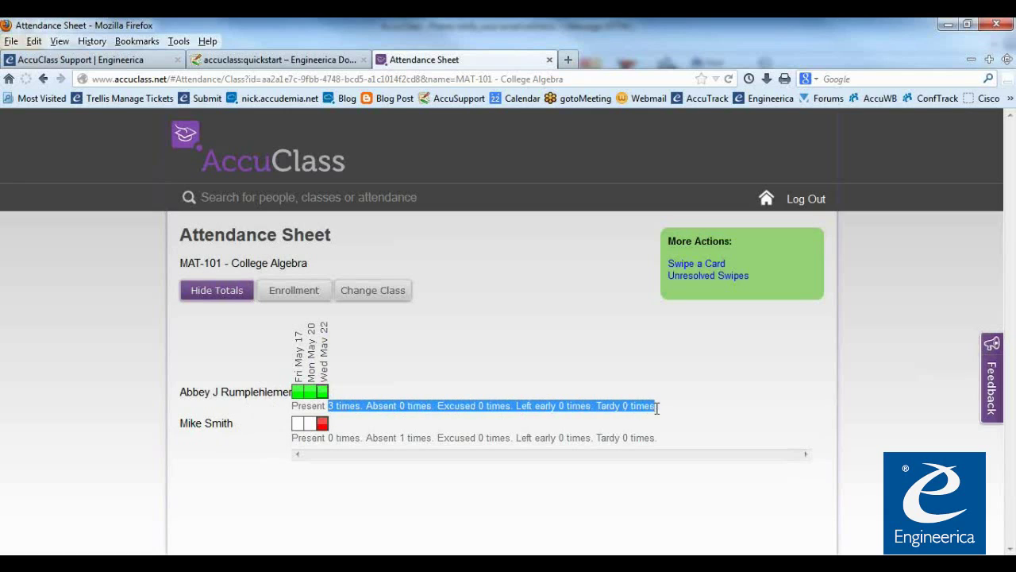
pyautogui.click(217, 291)
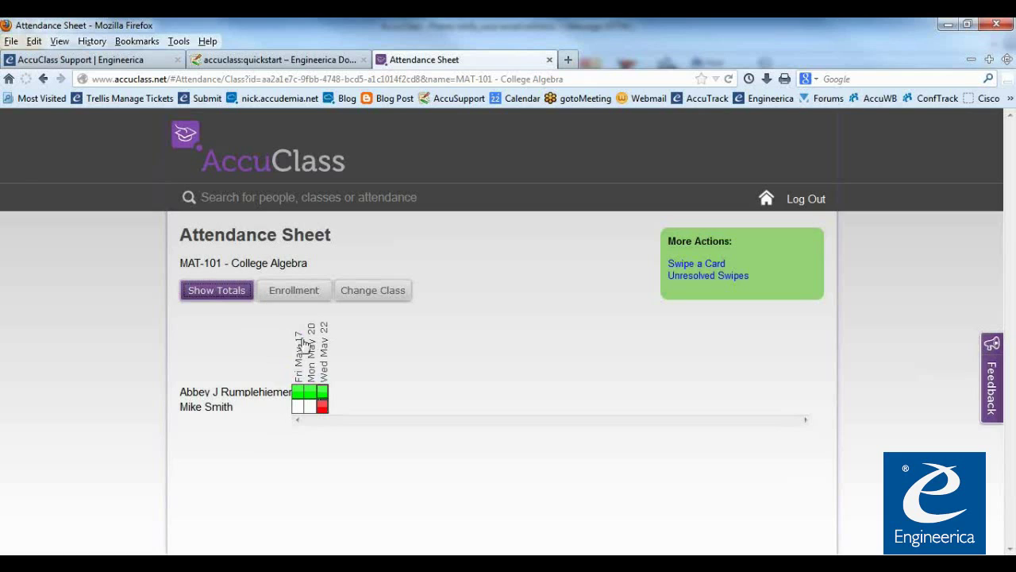
# Call the roll for Wed May 22 and mark the absent student Excused
pyautogui.moveTo(329, 359)
pyautogui.click(323, 363)
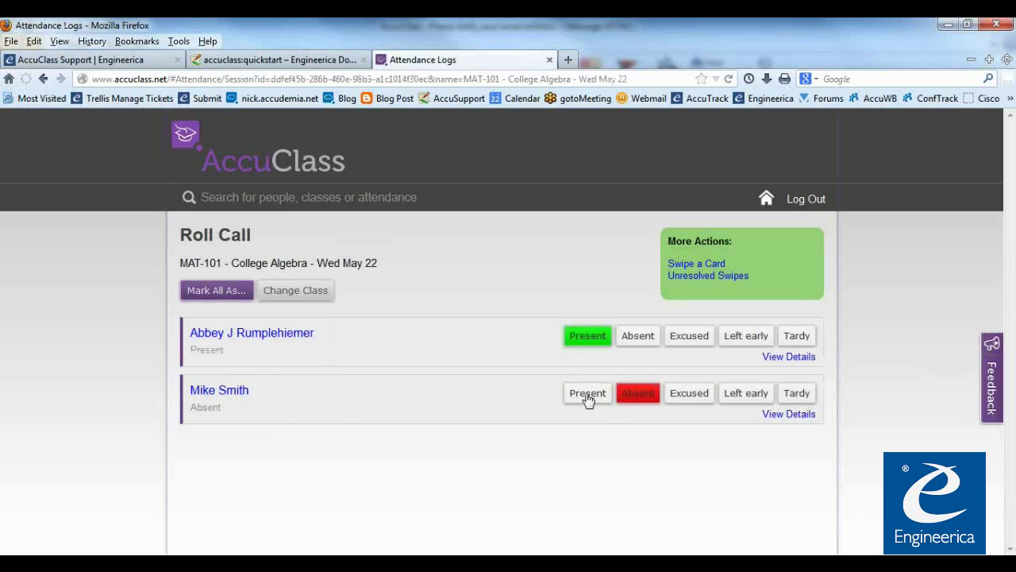
pyautogui.click(687, 397)
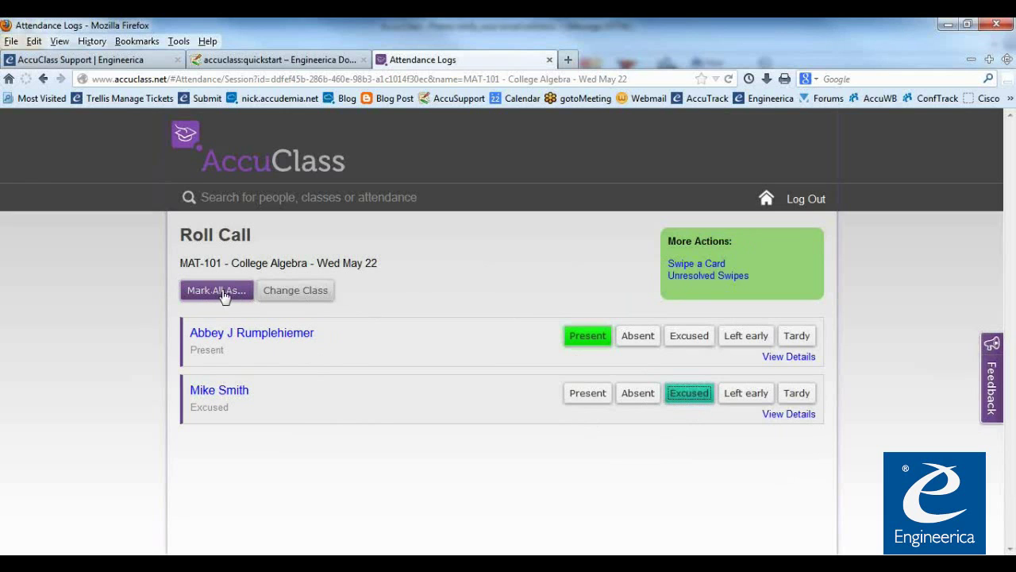
# Reload the MAT-101 - College Algebra attendance sheet and toggle its totals off and on
pyautogui.click(280, 172)
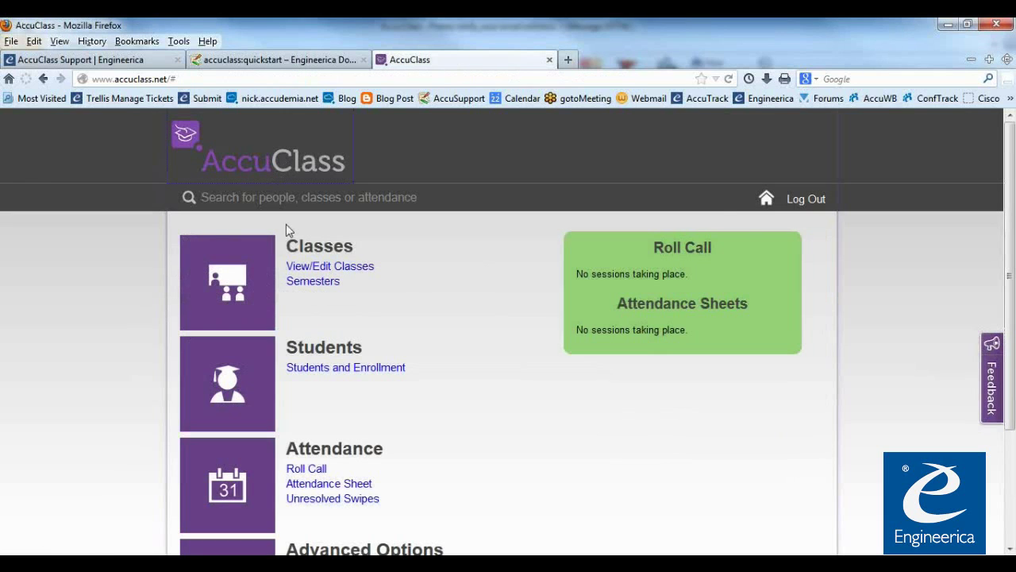
pyautogui.click(342, 486)
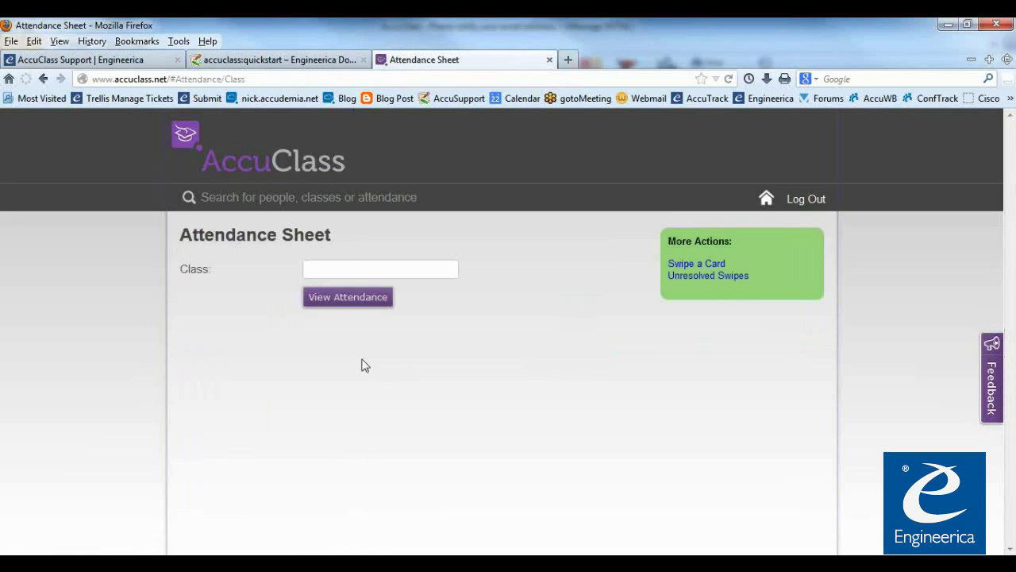
pyautogui.click(340, 270)
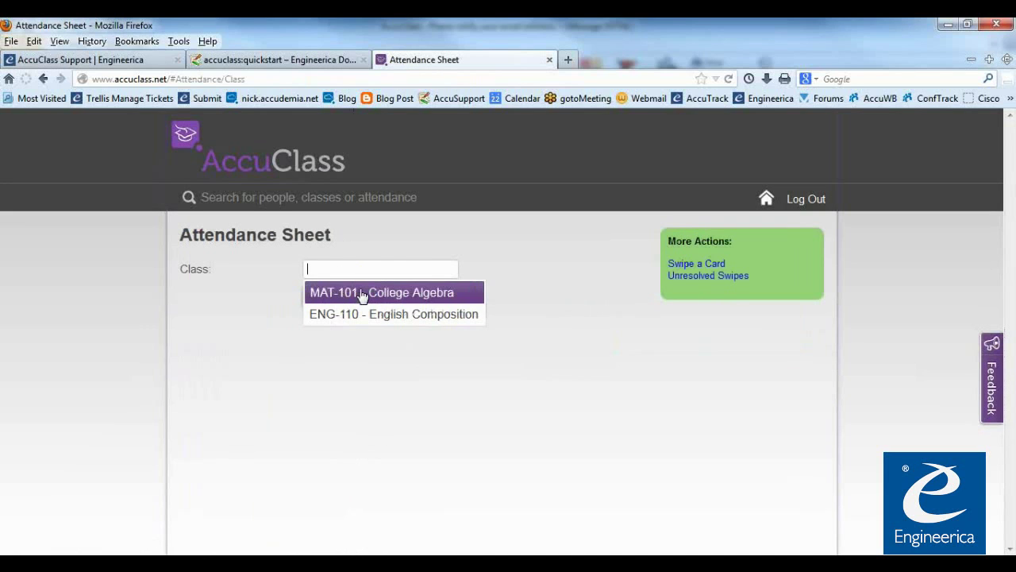
pyautogui.click(362, 293)
pyautogui.click(362, 299)
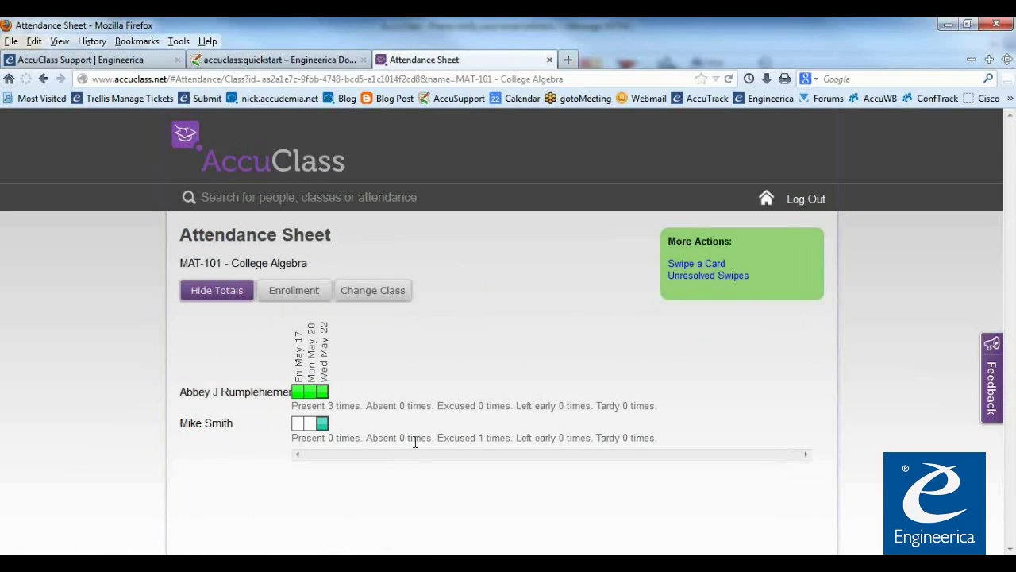
pyautogui.click(235, 300)
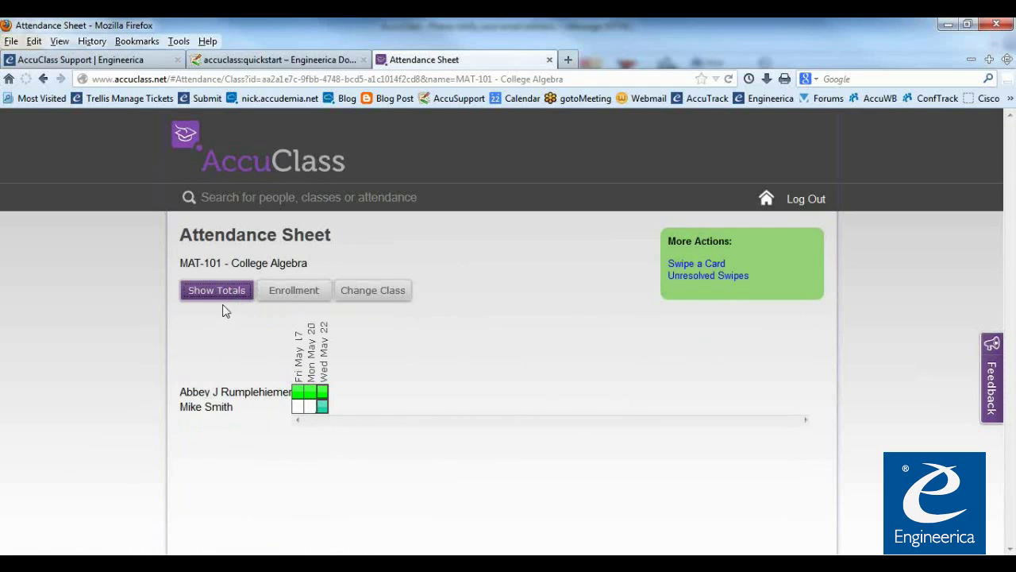
pyautogui.click(227, 295)
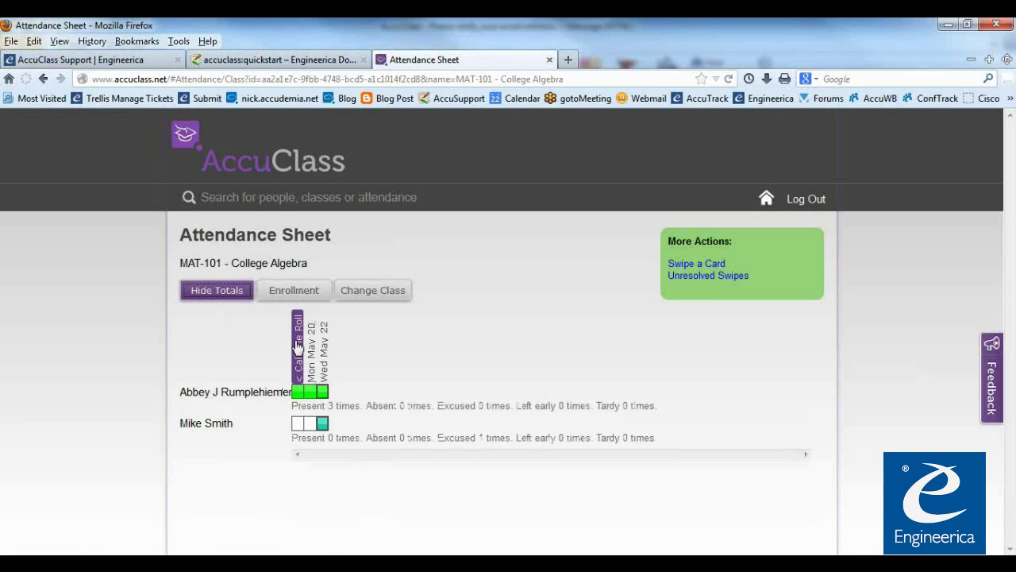
pyautogui.click(294, 294)
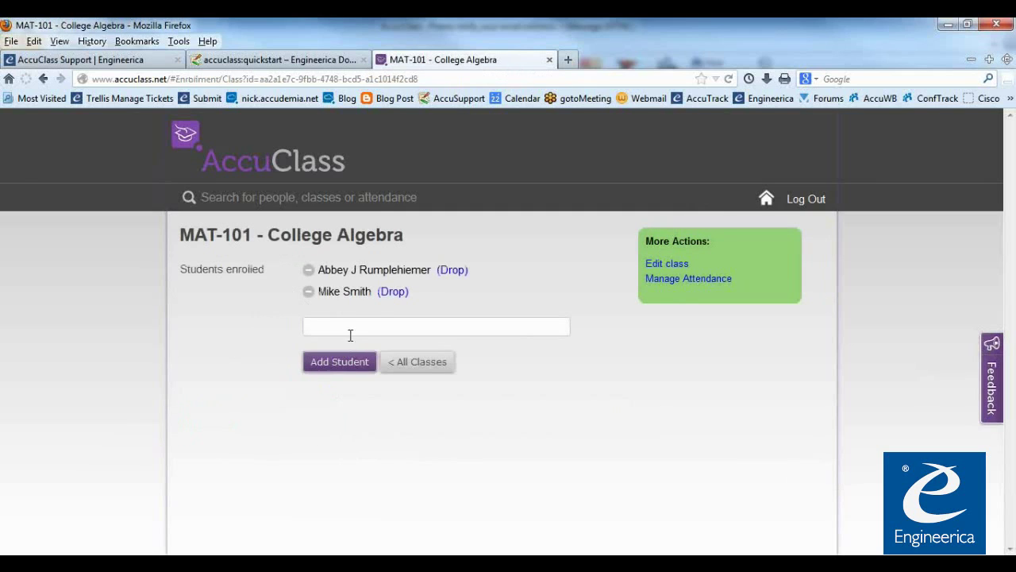
pyautogui.moveTo(215, 238); pyautogui.dragTo(408, 255)
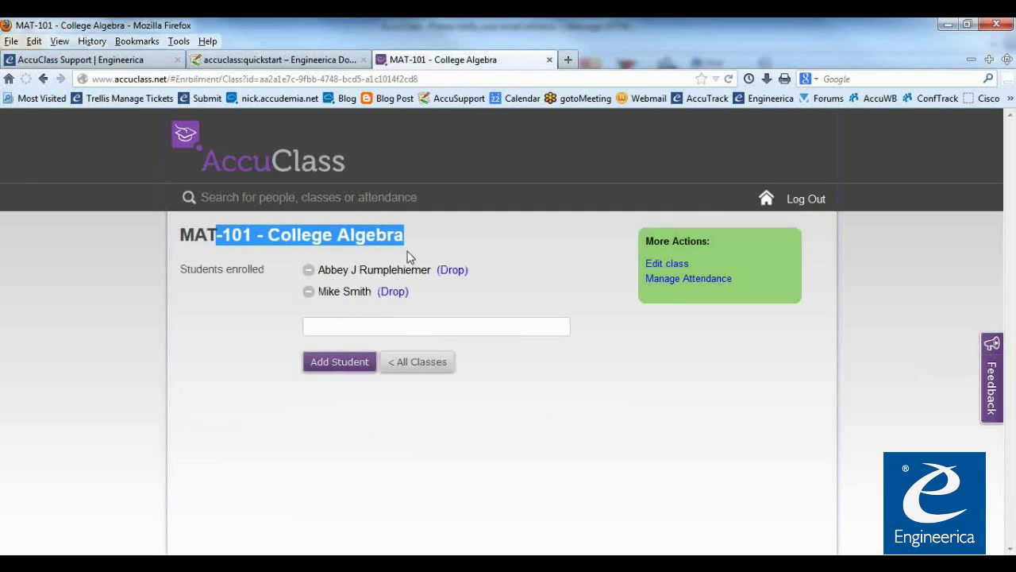
pyautogui.click(413, 309)
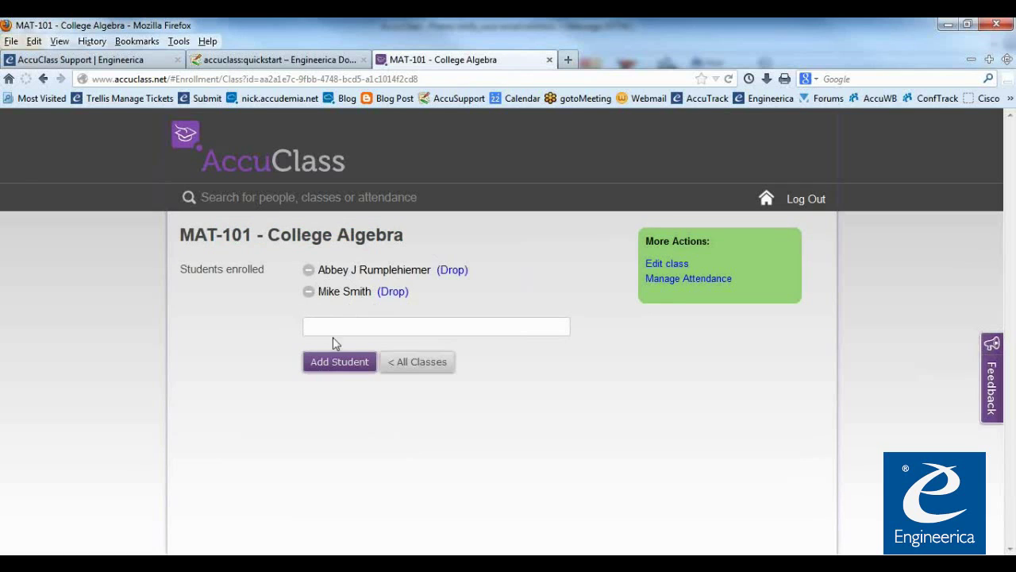
pyautogui.click(373, 361)
pyautogui.click(671, 279)
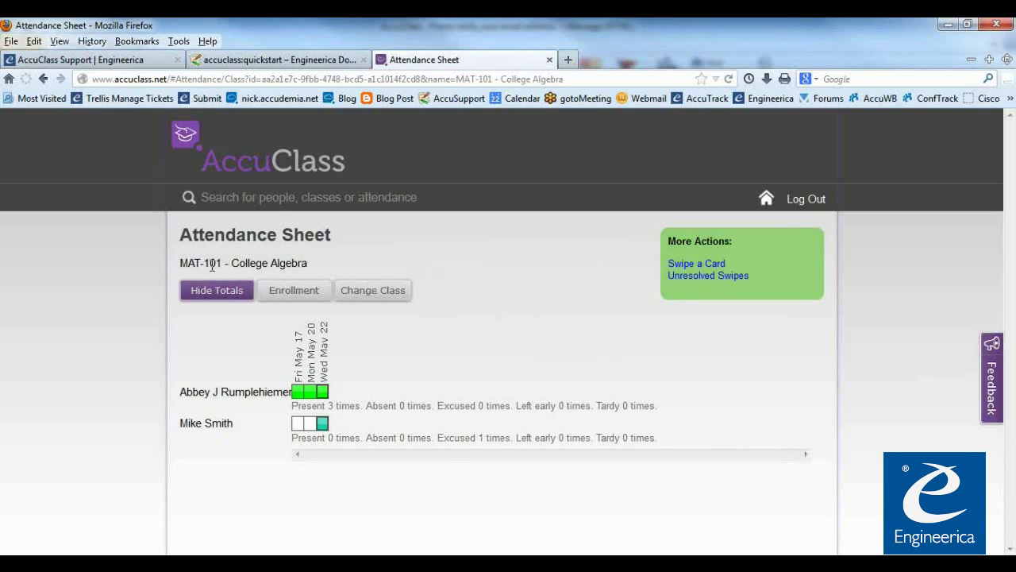
# Switch the attendance sheet to ENG-110 - English Composition
pyautogui.click(372, 294)
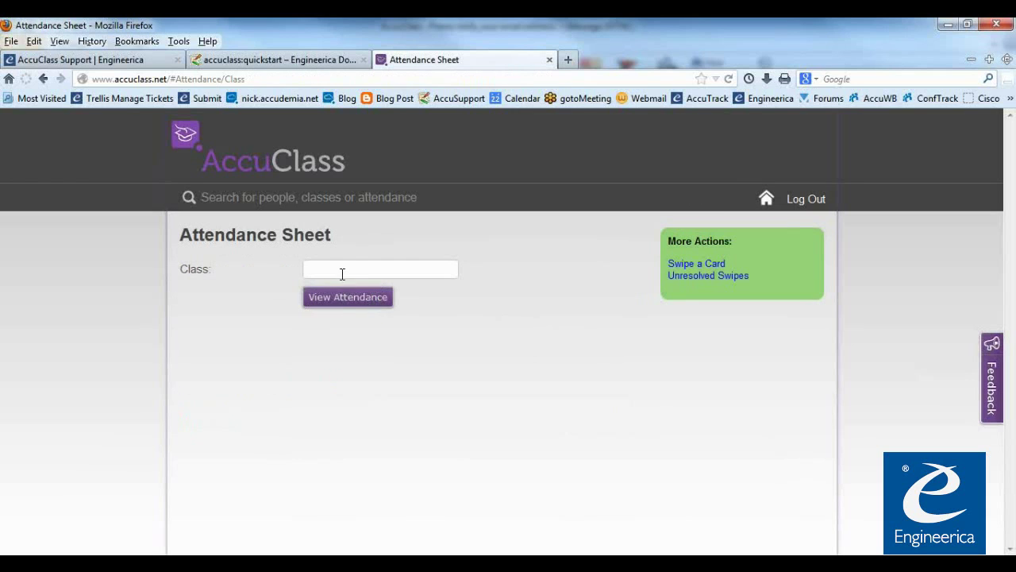
pyautogui.click(356, 315)
pyautogui.click(355, 300)
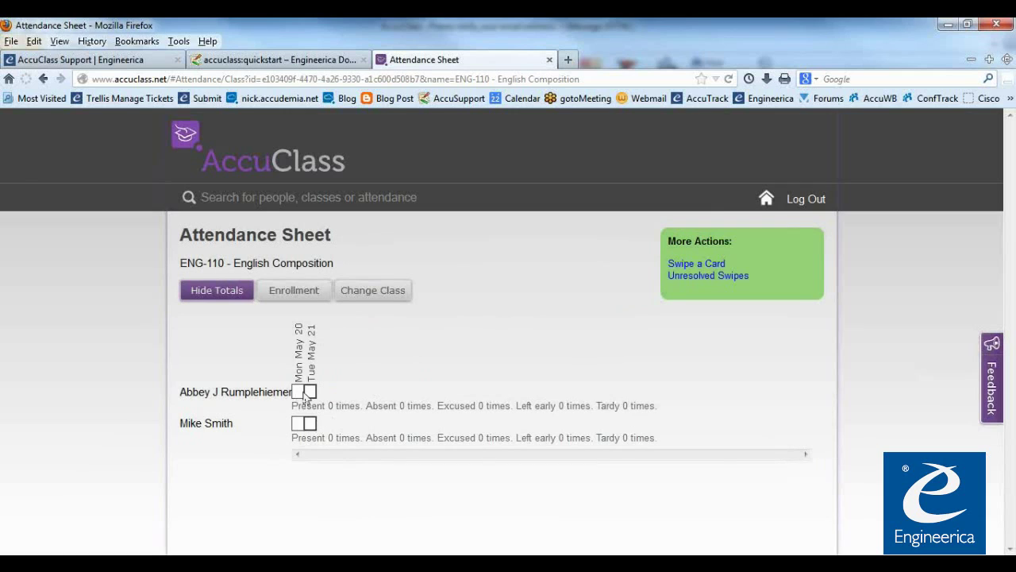
pyautogui.moveTo(315, 377)
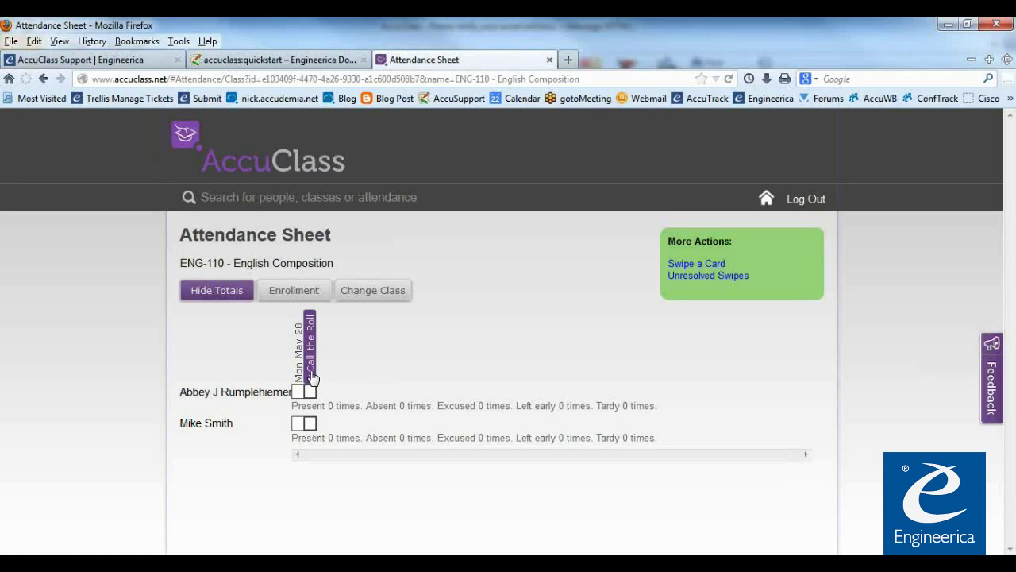
pyautogui.moveTo(299, 361)
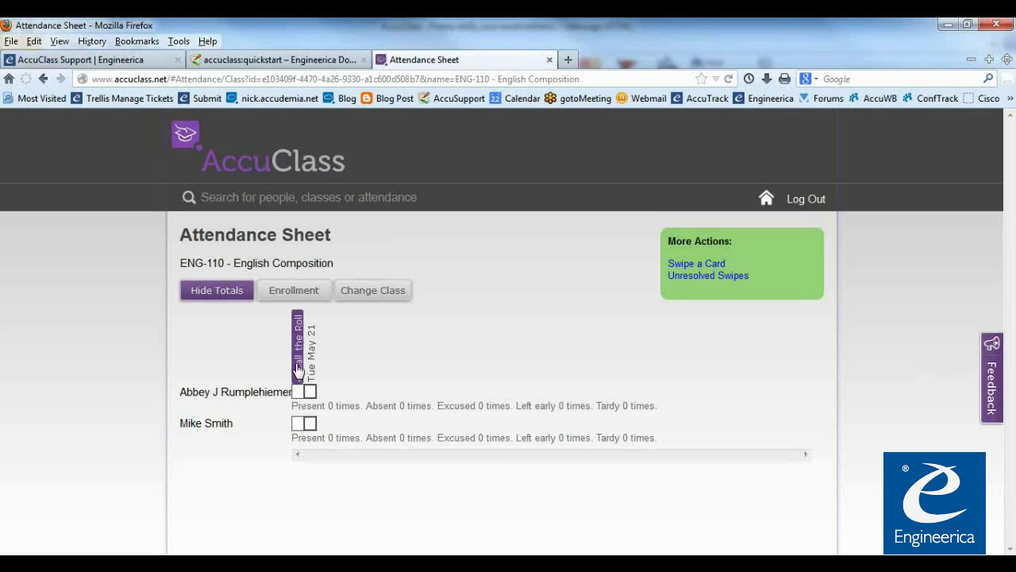
# Mark all ENG-110 students Present for the Mon May 20 session
pyautogui.click(299, 365)
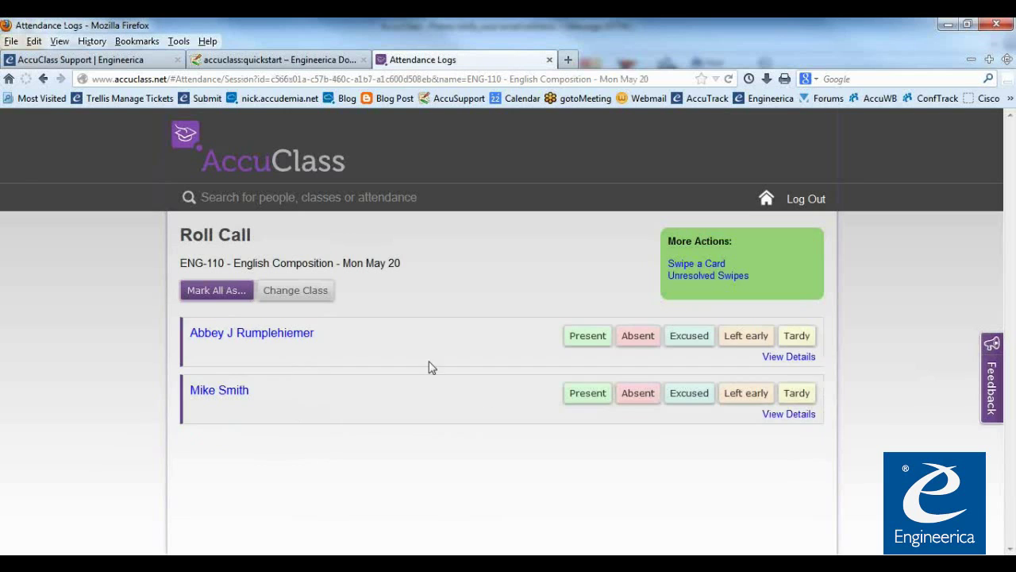
pyautogui.click(238, 296)
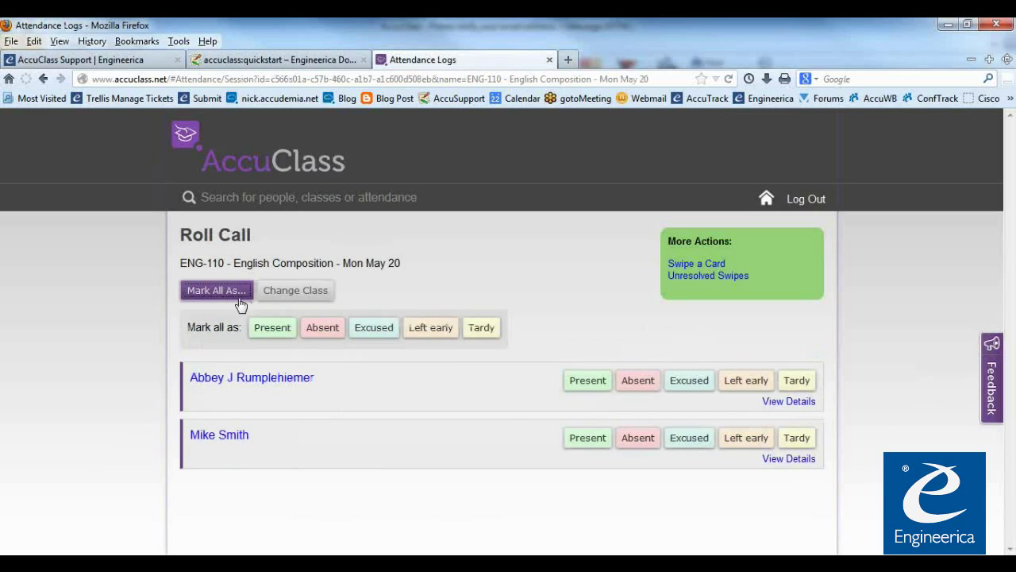
pyautogui.click(272, 327)
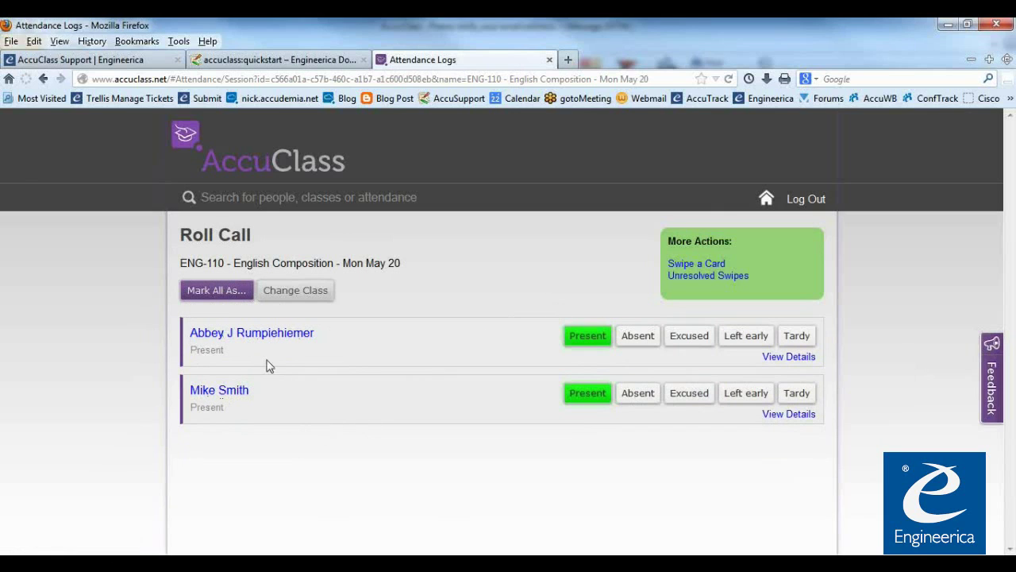
pyautogui.click(224, 295)
pyautogui.click(264, 328)
# View the ENG-110 - English Composition attendance sheet, then switch to the quickstart guide
pyautogui.click(291, 161)
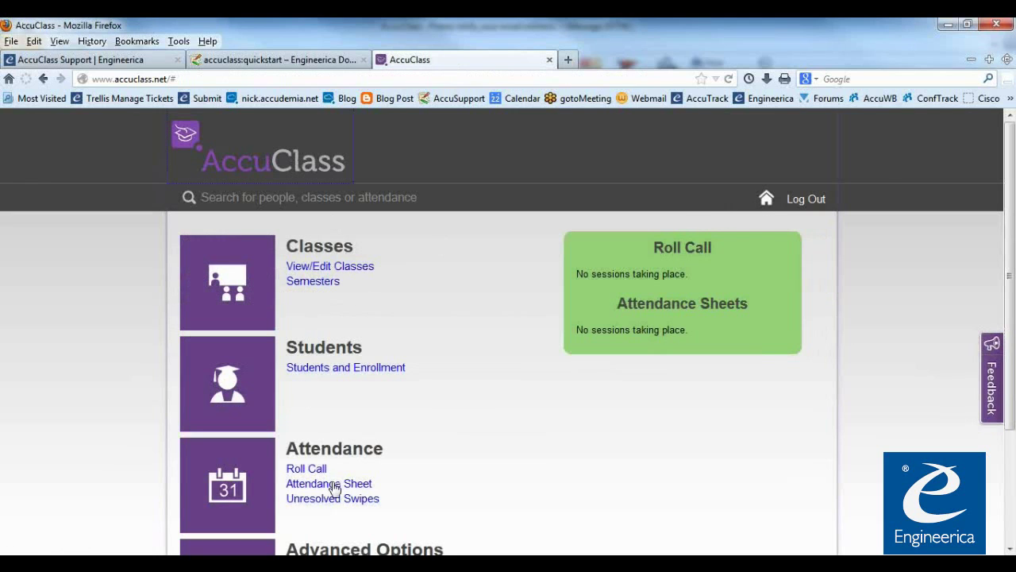
pyautogui.click(329, 482)
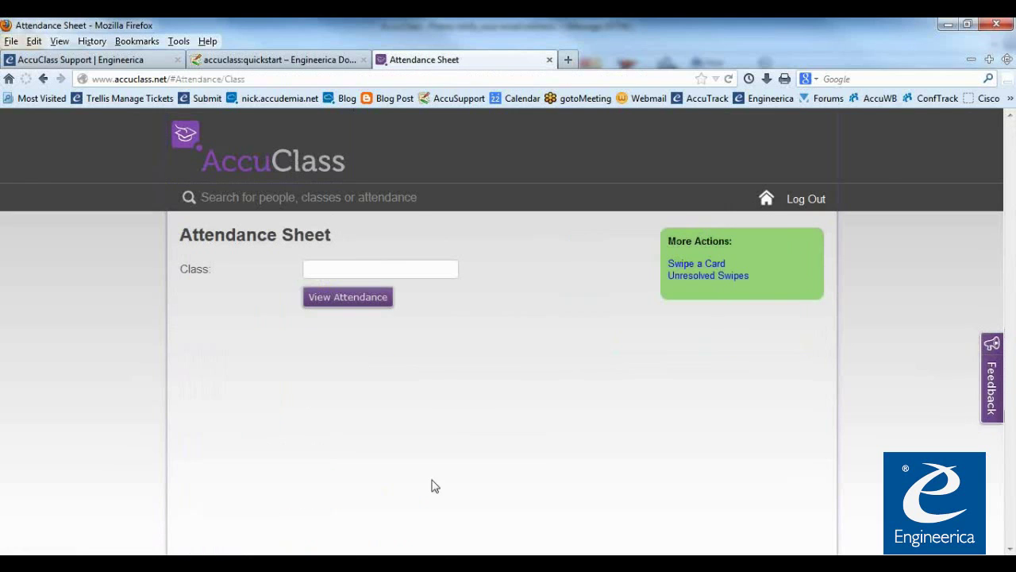
pyautogui.click(370, 322)
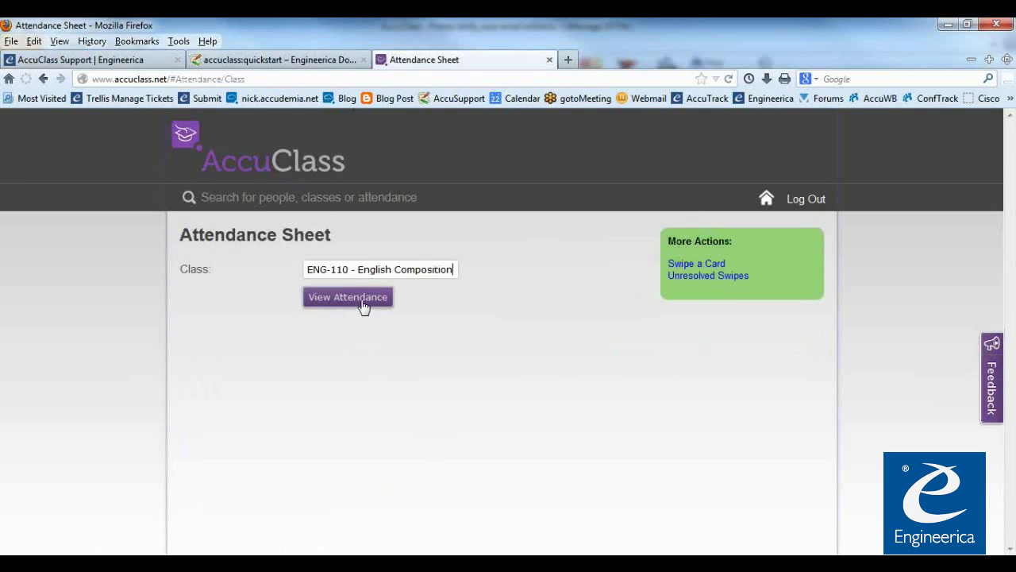
pyautogui.click(362, 308)
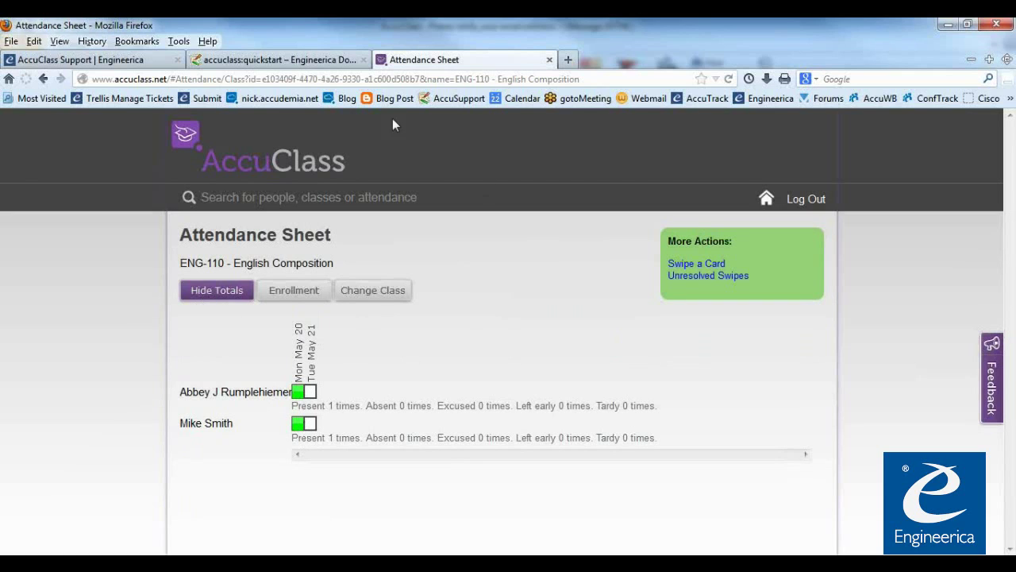
pyautogui.click(315, 59)
# Read the quickstart's Export Class Attendance section, then return to the ENG-110 attendance sheet
pyautogui.scroll(-3, 481, 455)
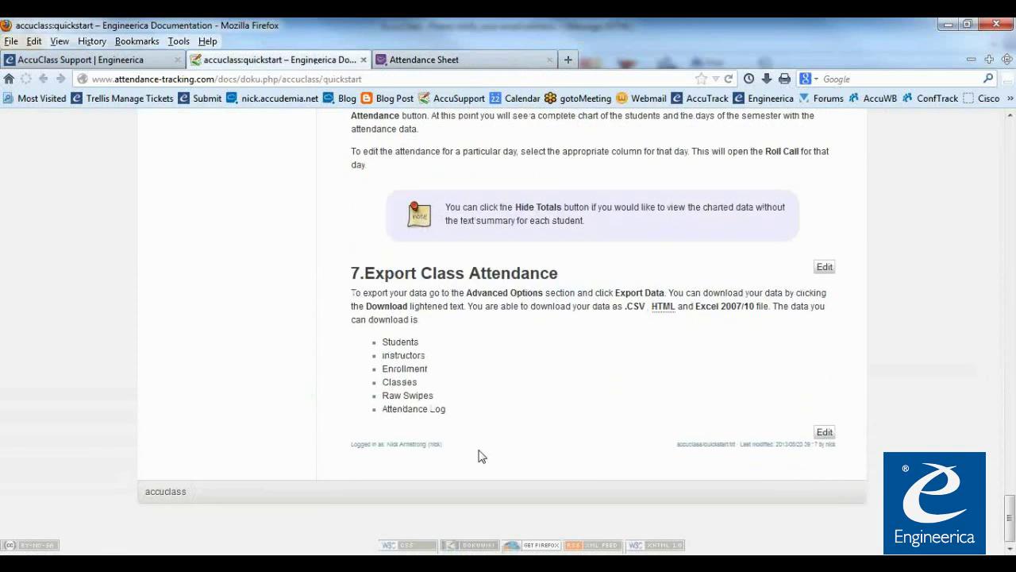
pyautogui.scroll(2, 453, 402)
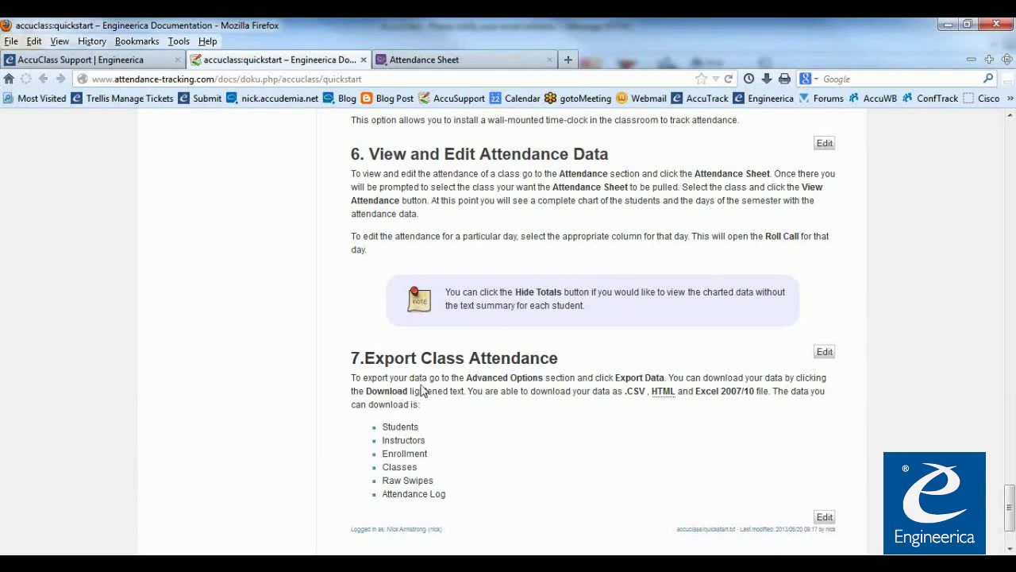
pyautogui.click(447, 65)
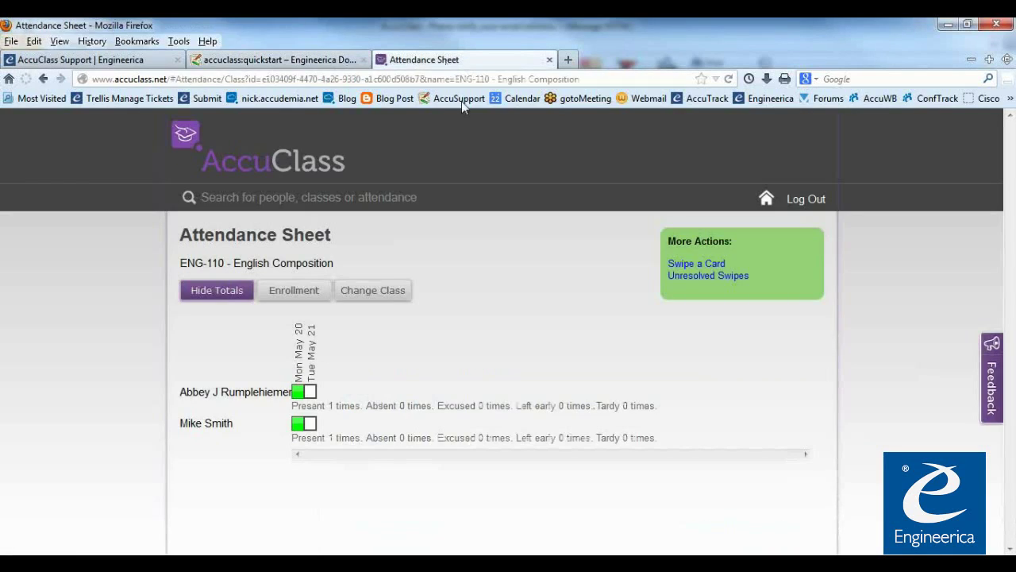
# Return to the AccuClass home dashboard and bring Advanced Options into view
pyautogui.click(209, 163)
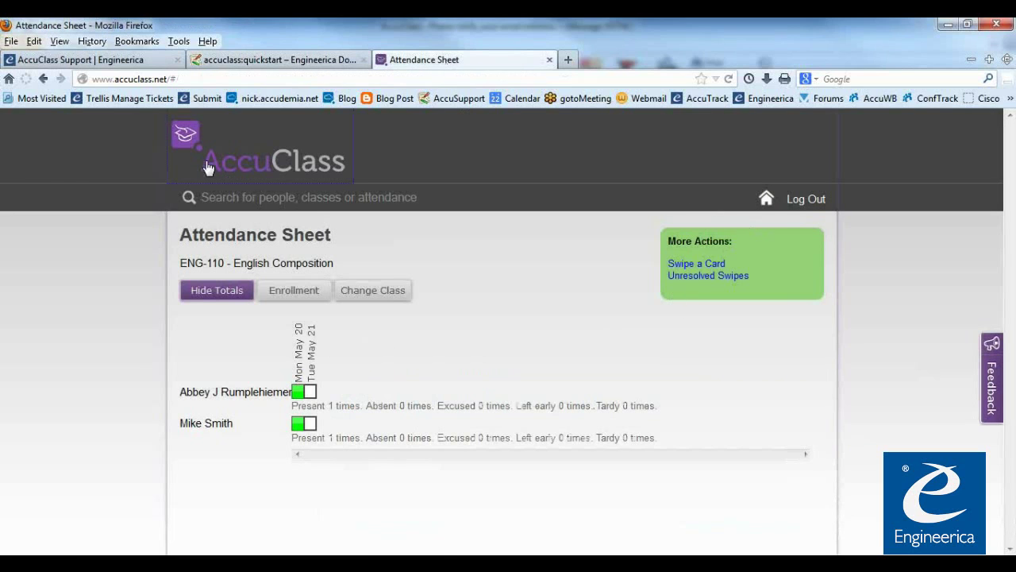
pyautogui.scroll(-3, 373, 441)
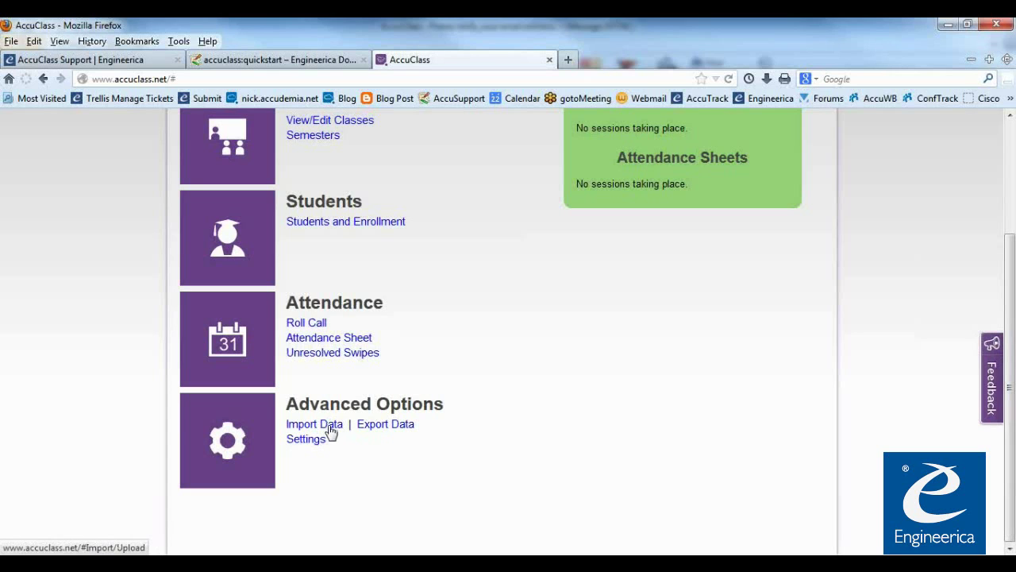
# Export the Raw Swipes data as CSV from Data Export, then go back home
pyautogui.click(375, 429)
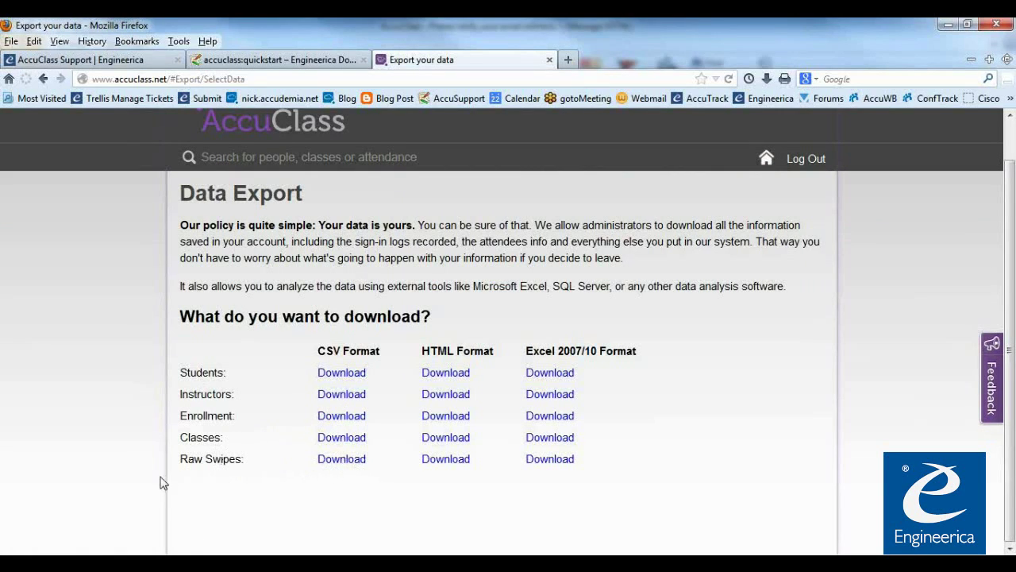
pyautogui.click(347, 465)
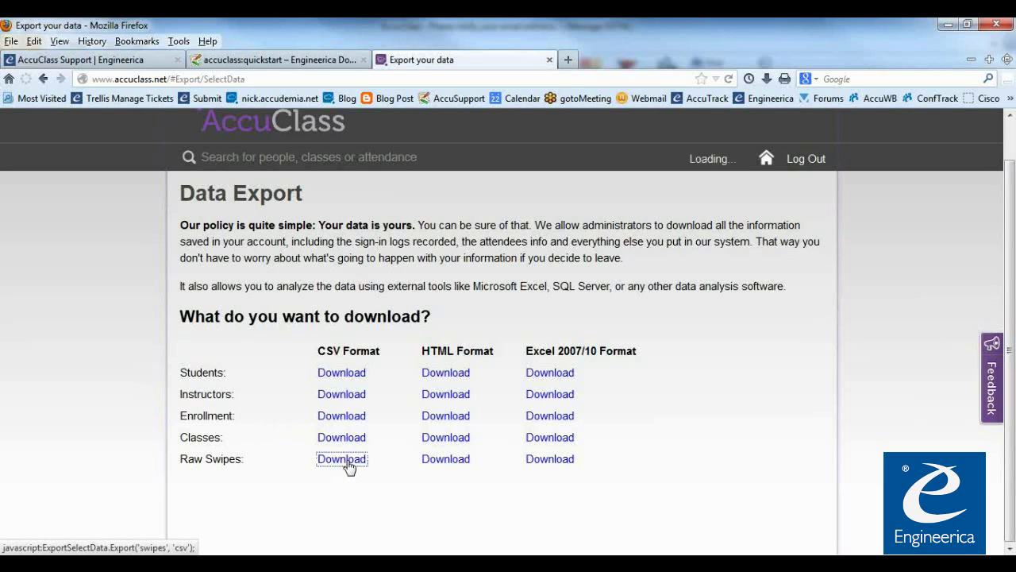
pyautogui.scroll(-1, 375, 521)
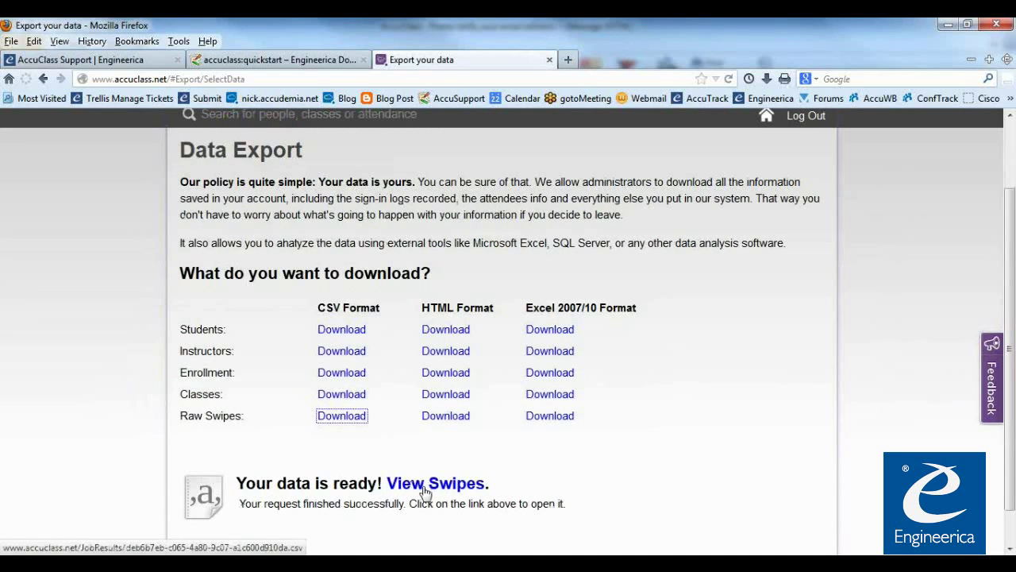
pyautogui.click(374, 502)
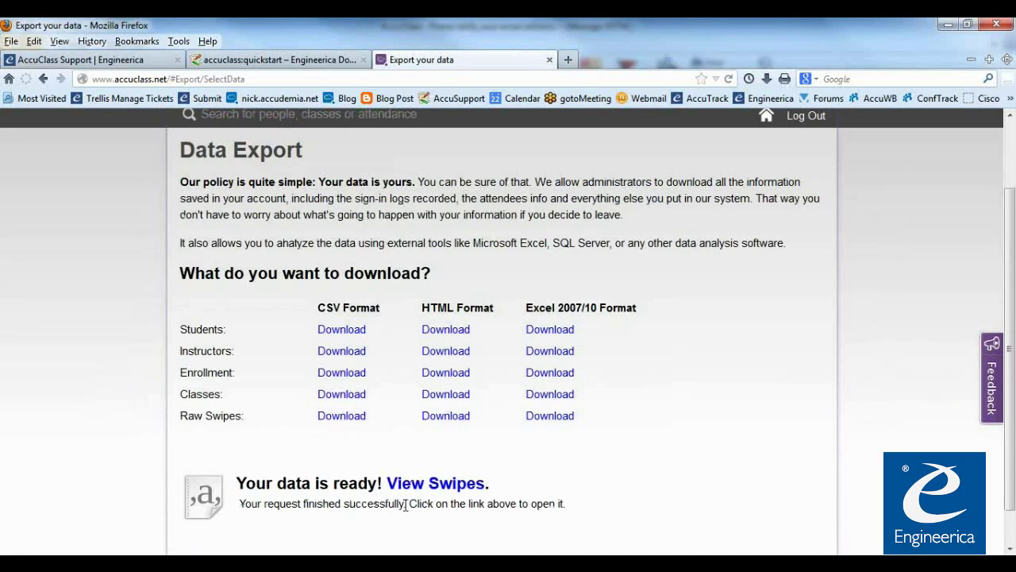
pyautogui.scroll(-1, 407, 505)
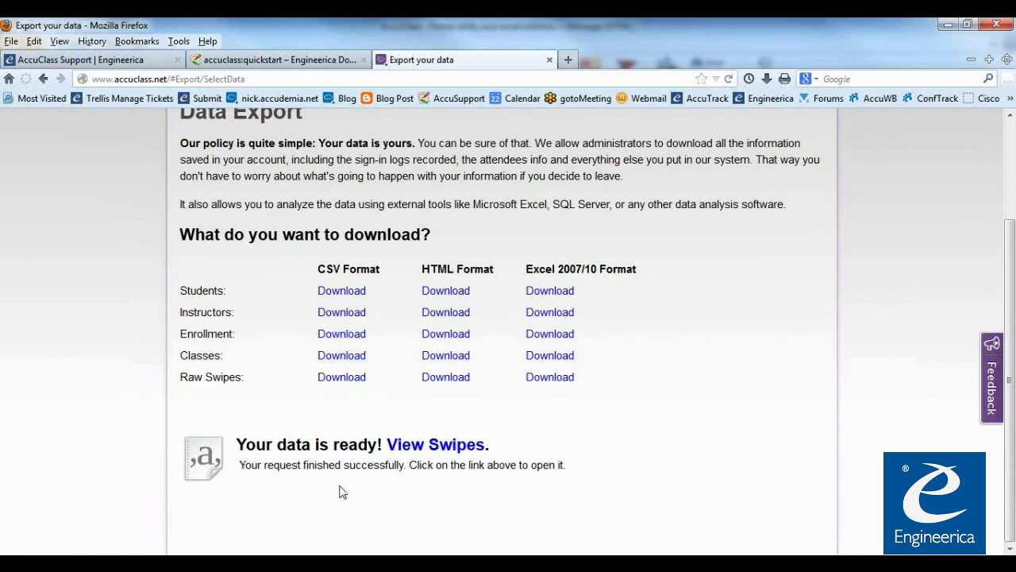
pyautogui.scroll(3, 339, 488)
pyautogui.click(264, 166)
pyautogui.scroll(-4, 444, 434)
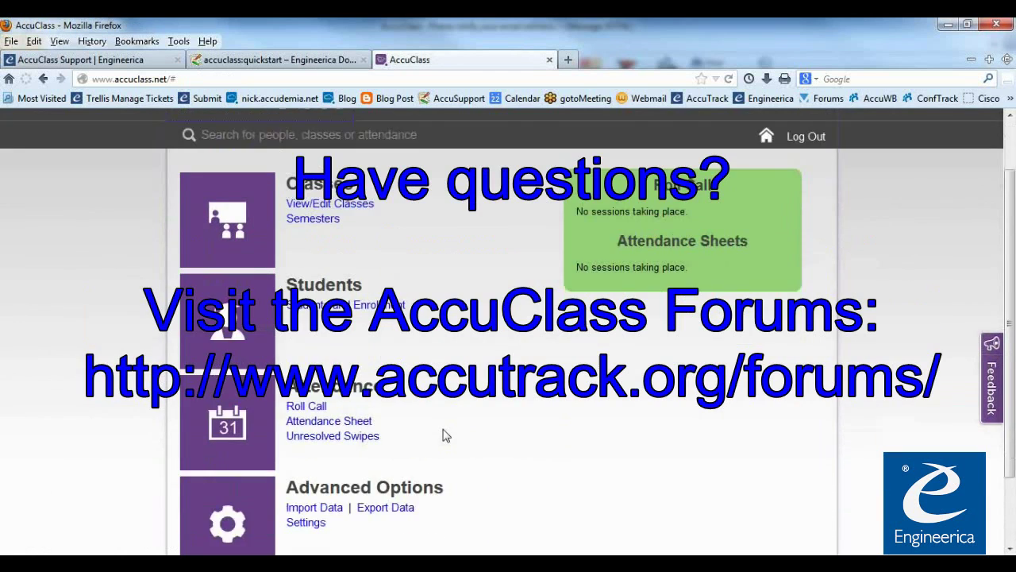
pyautogui.scroll(4, 460, 453)
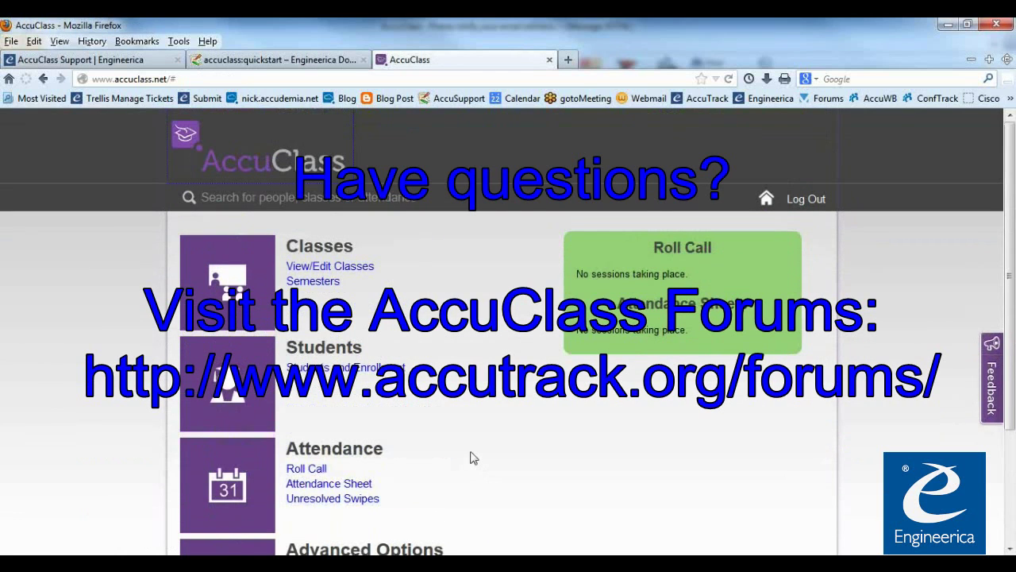